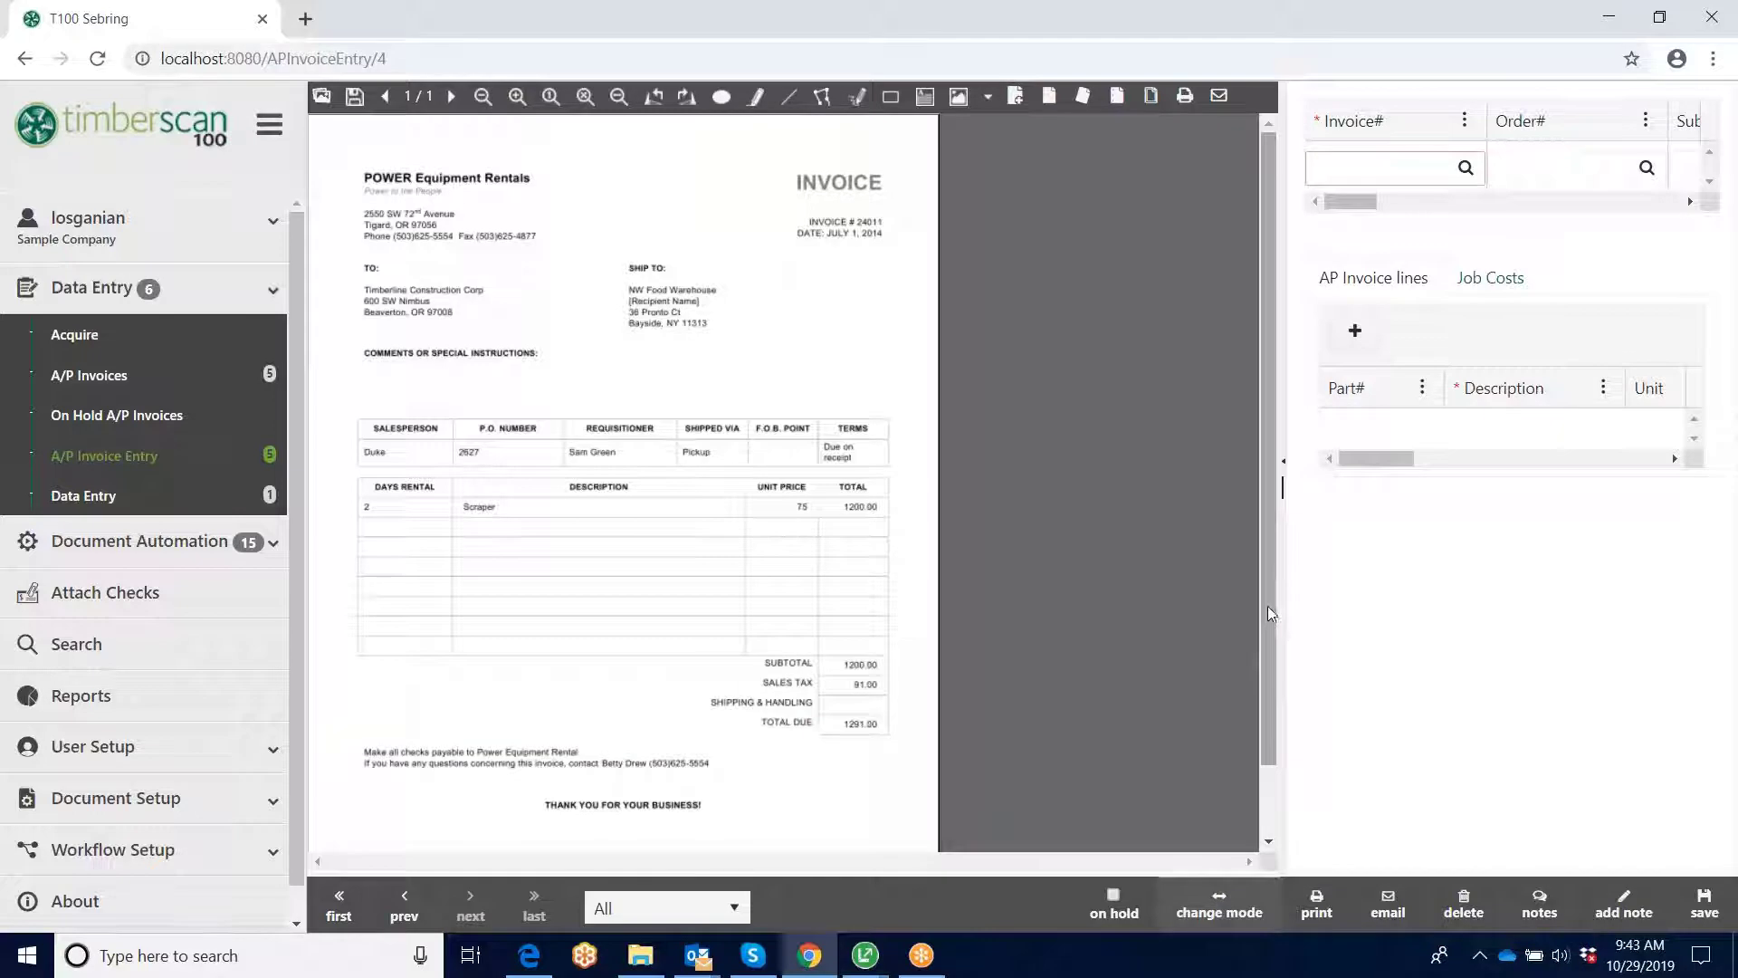
# Step: Collapse the navigation sidebar and widen the data-entry pane beside the invoice image
pyautogui.click(269, 124)
pyautogui.moveTo(1208, 546); pyautogui.dragTo(778, 517)
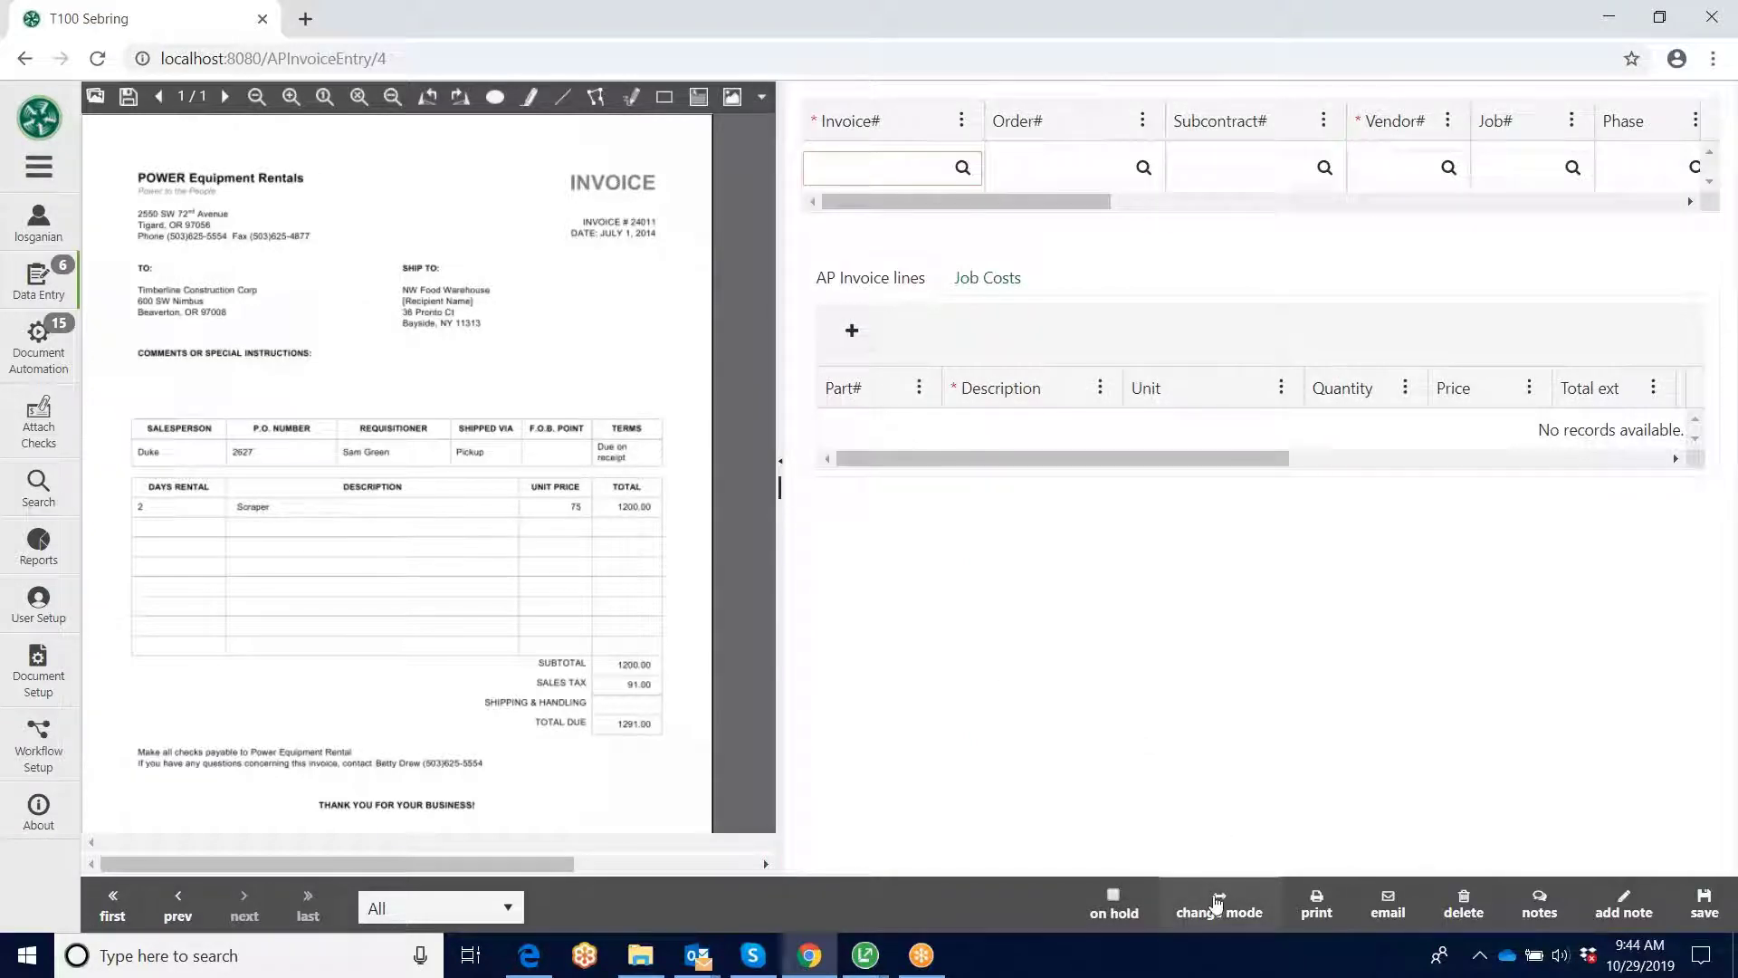
# Step: Switch to the stacked layout and detach the invoice image into its own window, zoomed in
pyautogui.click(1219, 902)
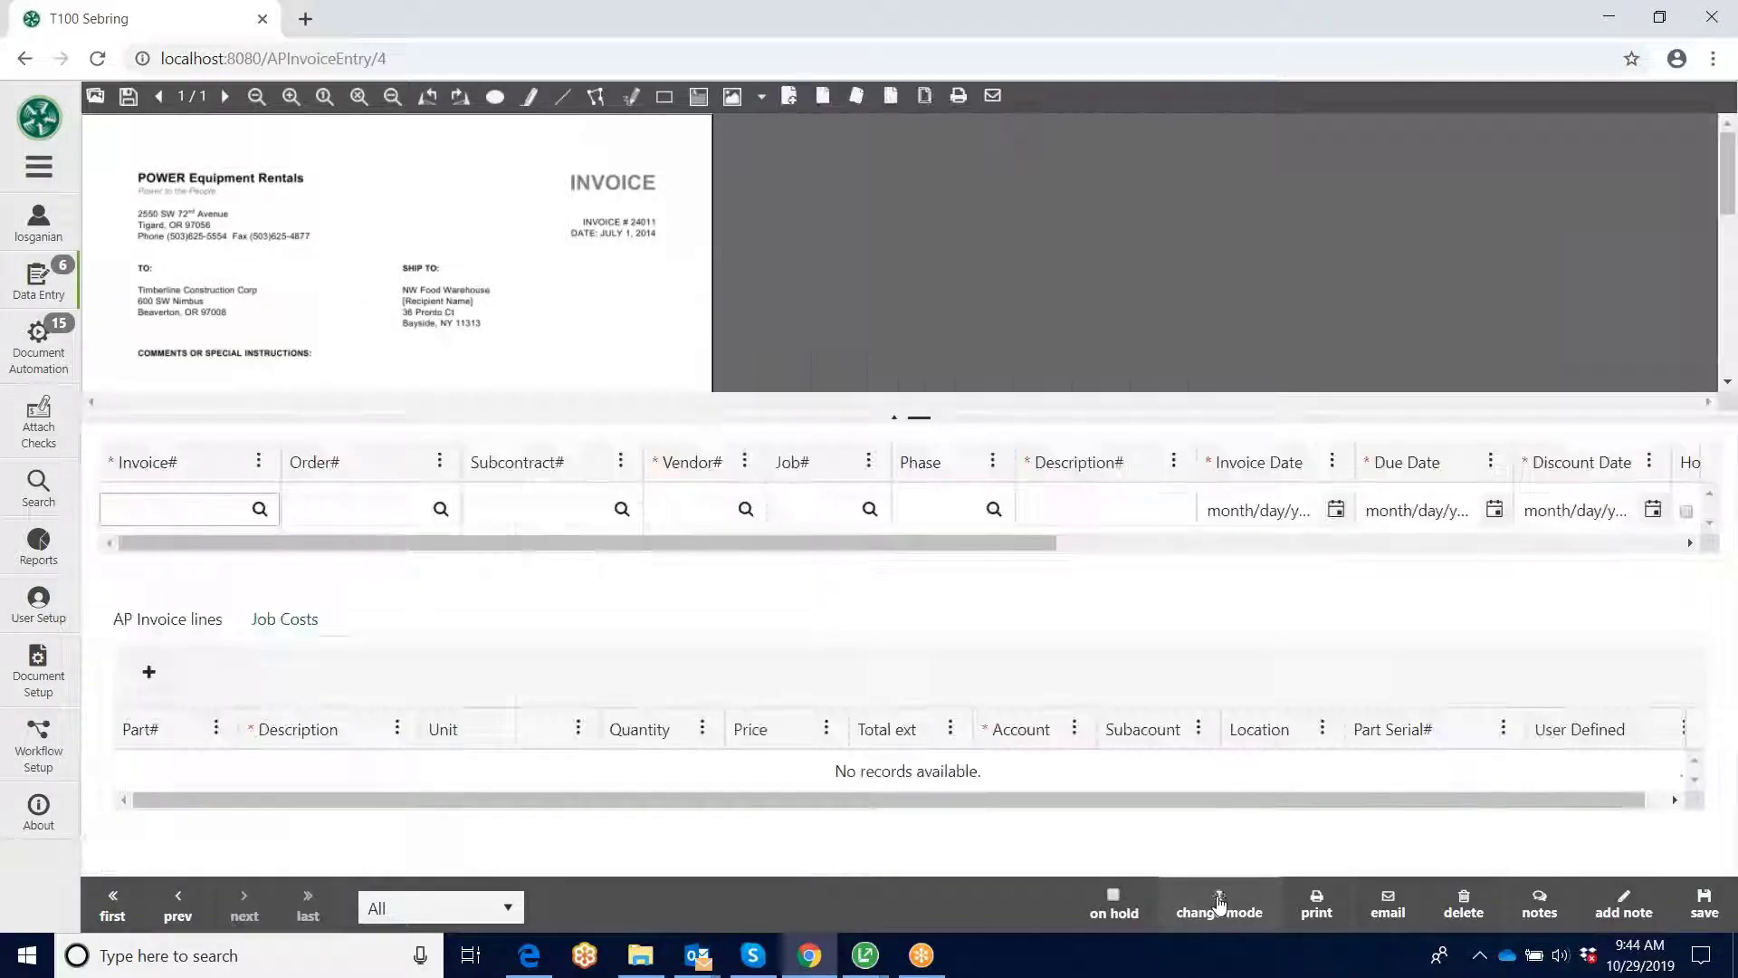
pyautogui.click(894, 421)
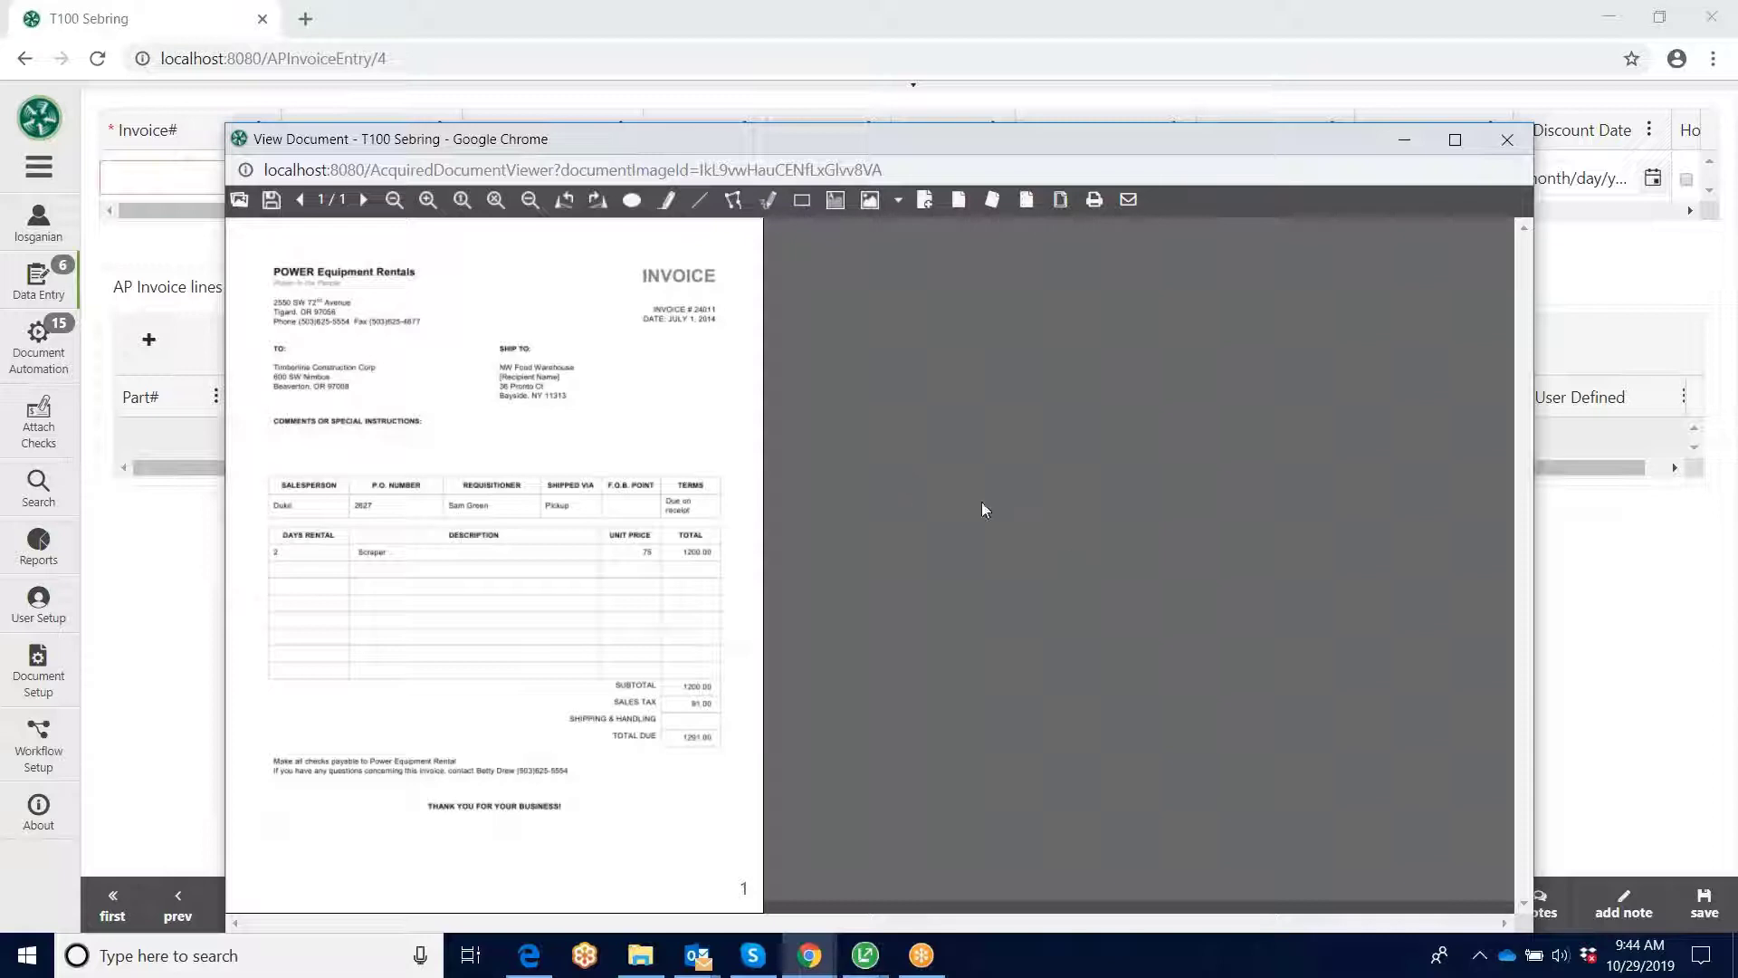
pyautogui.click(427, 200)
pyautogui.click(428, 200)
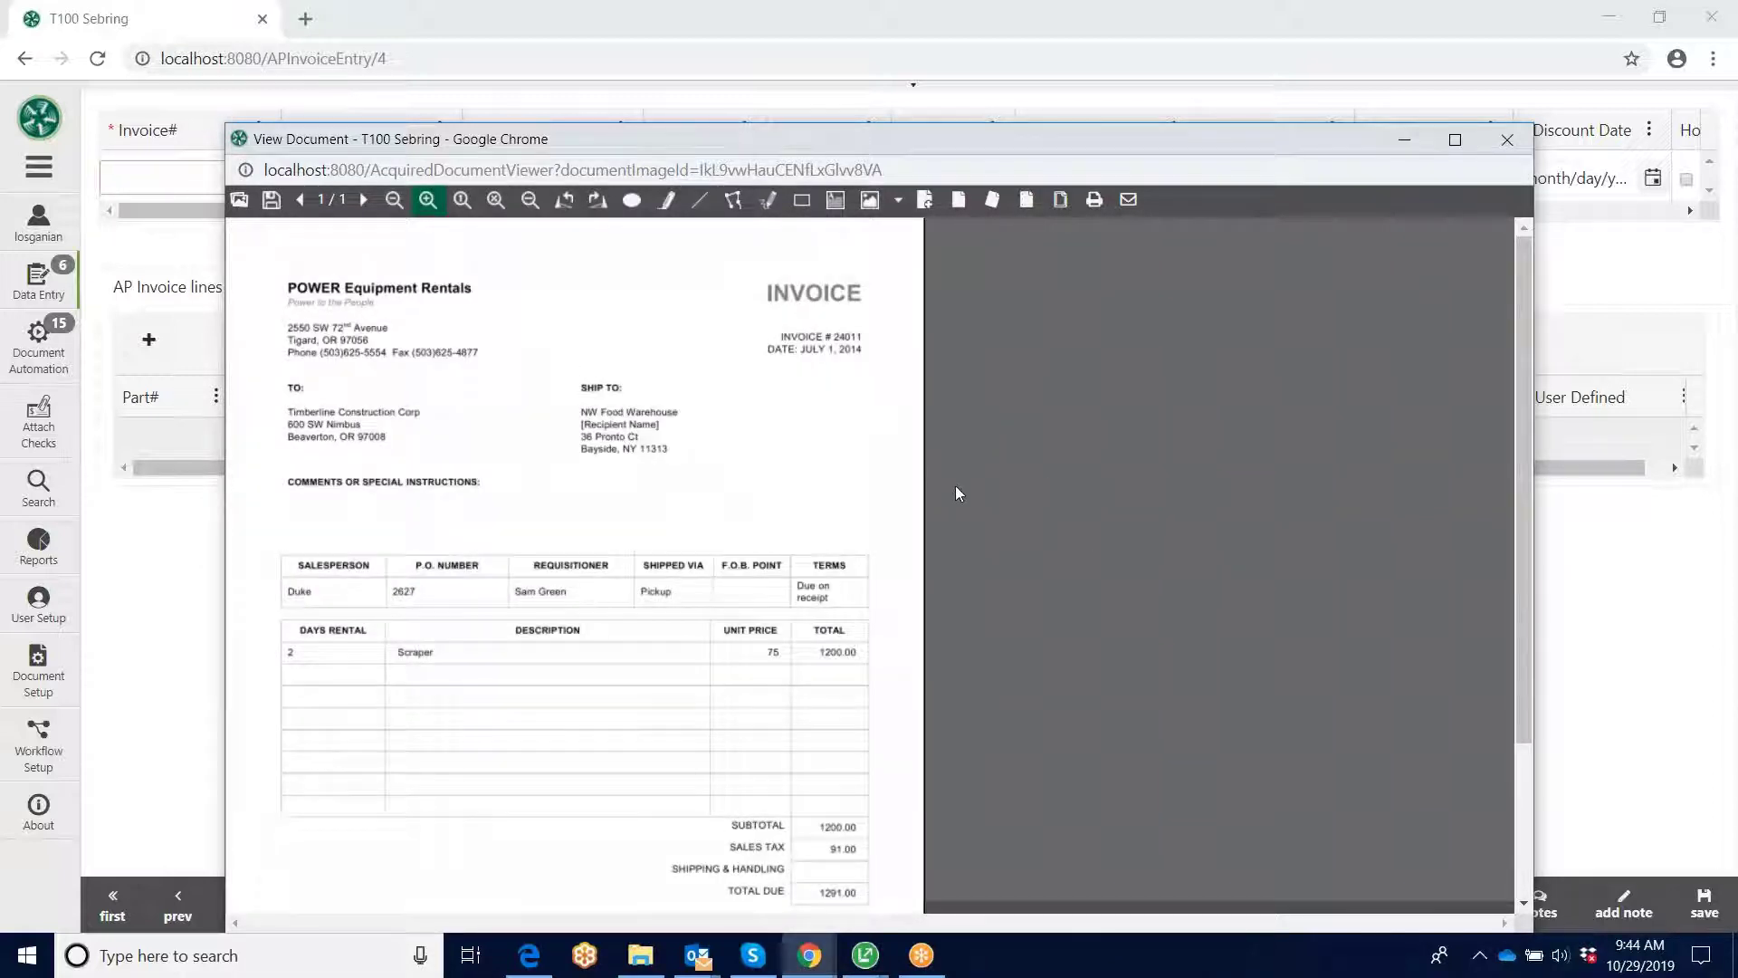
# Step: Close the separate document window and bring the invoice image back in the side-by-side layout
pyautogui.click(1508, 139)
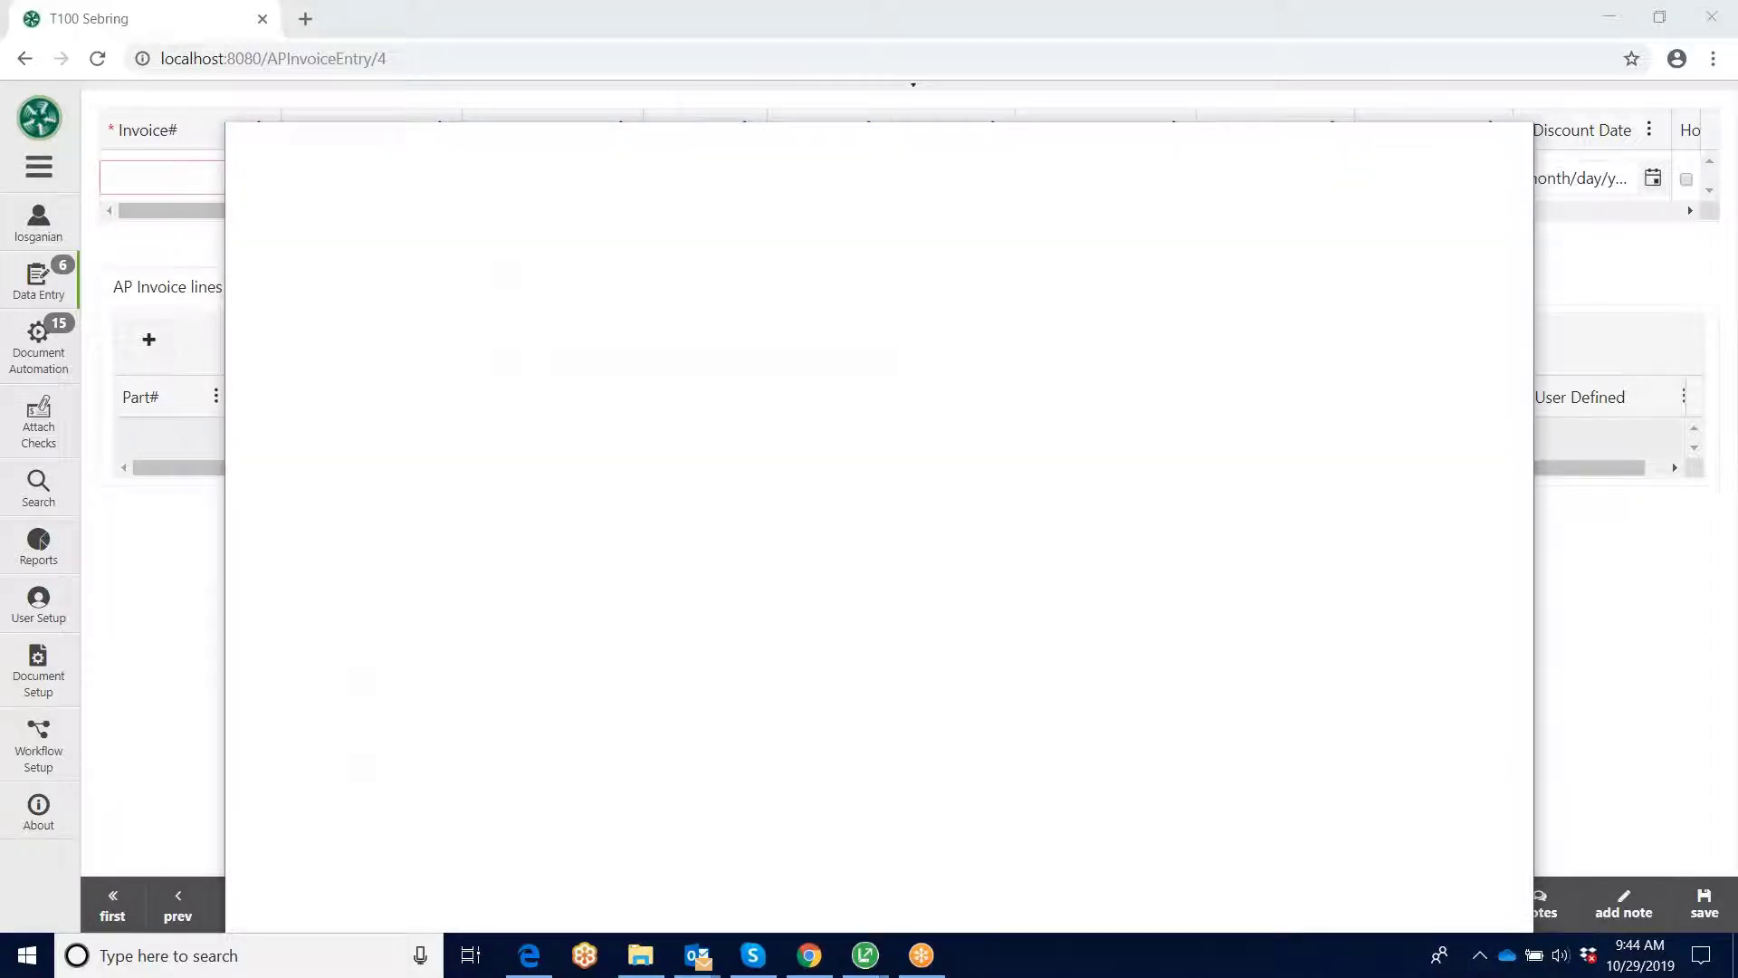
pyautogui.click(916, 93)
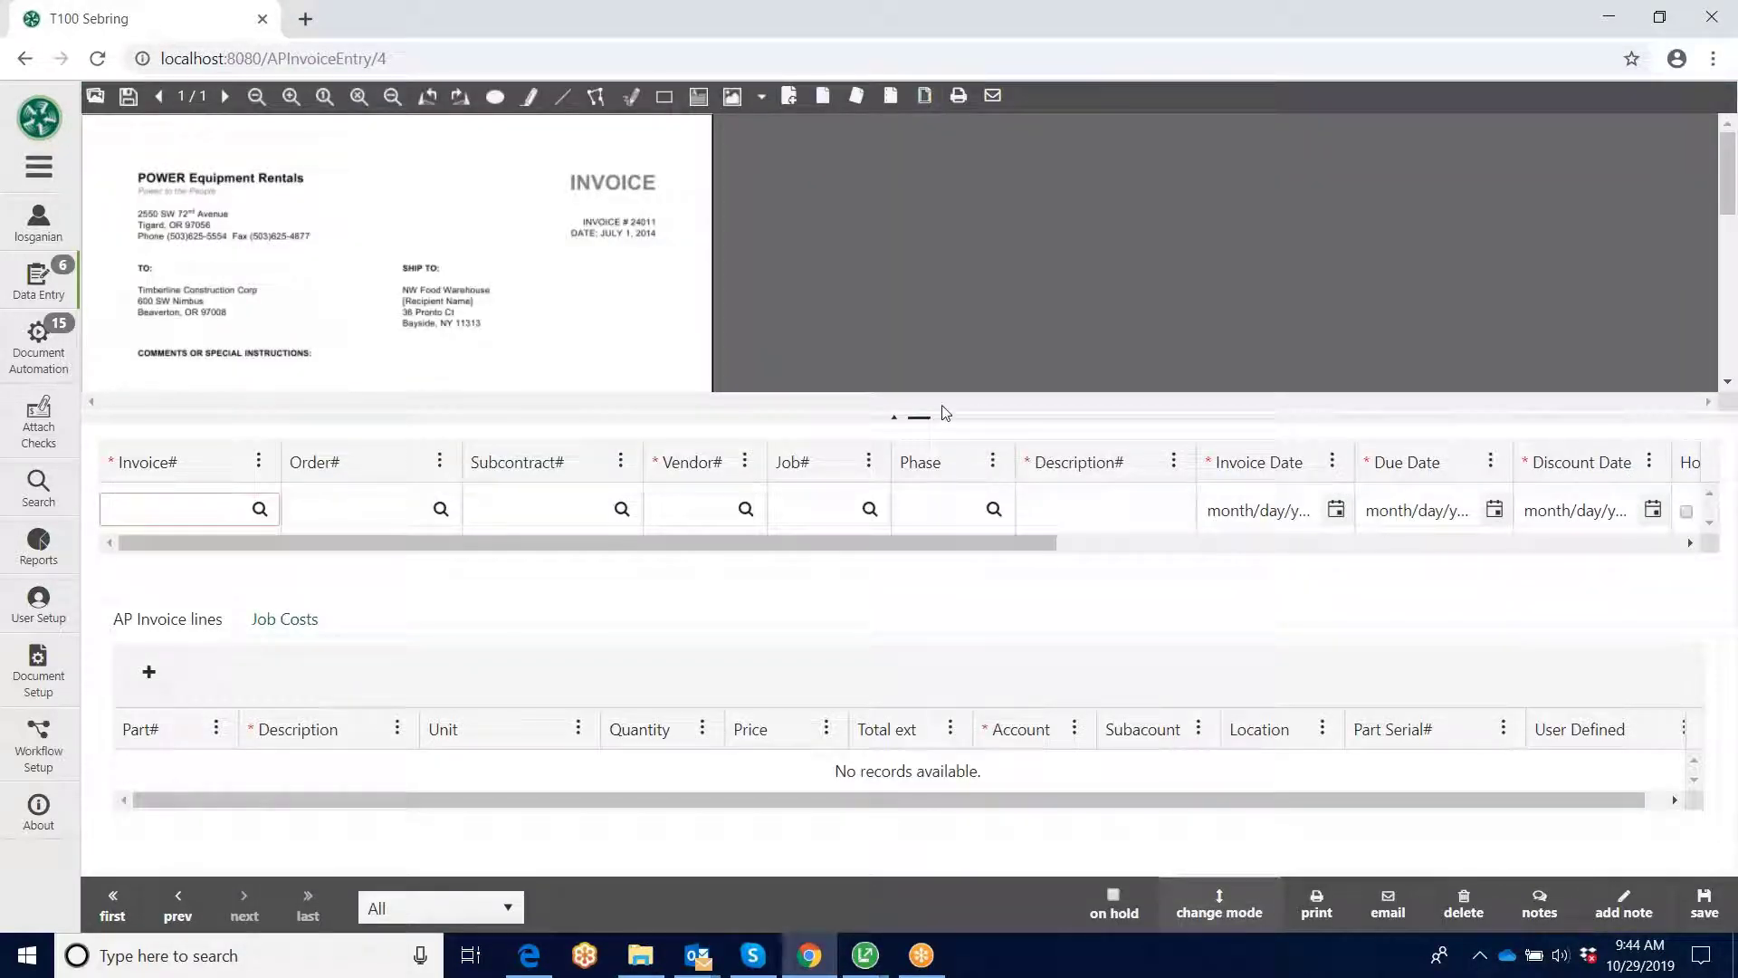
pyautogui.click(1229, 908)
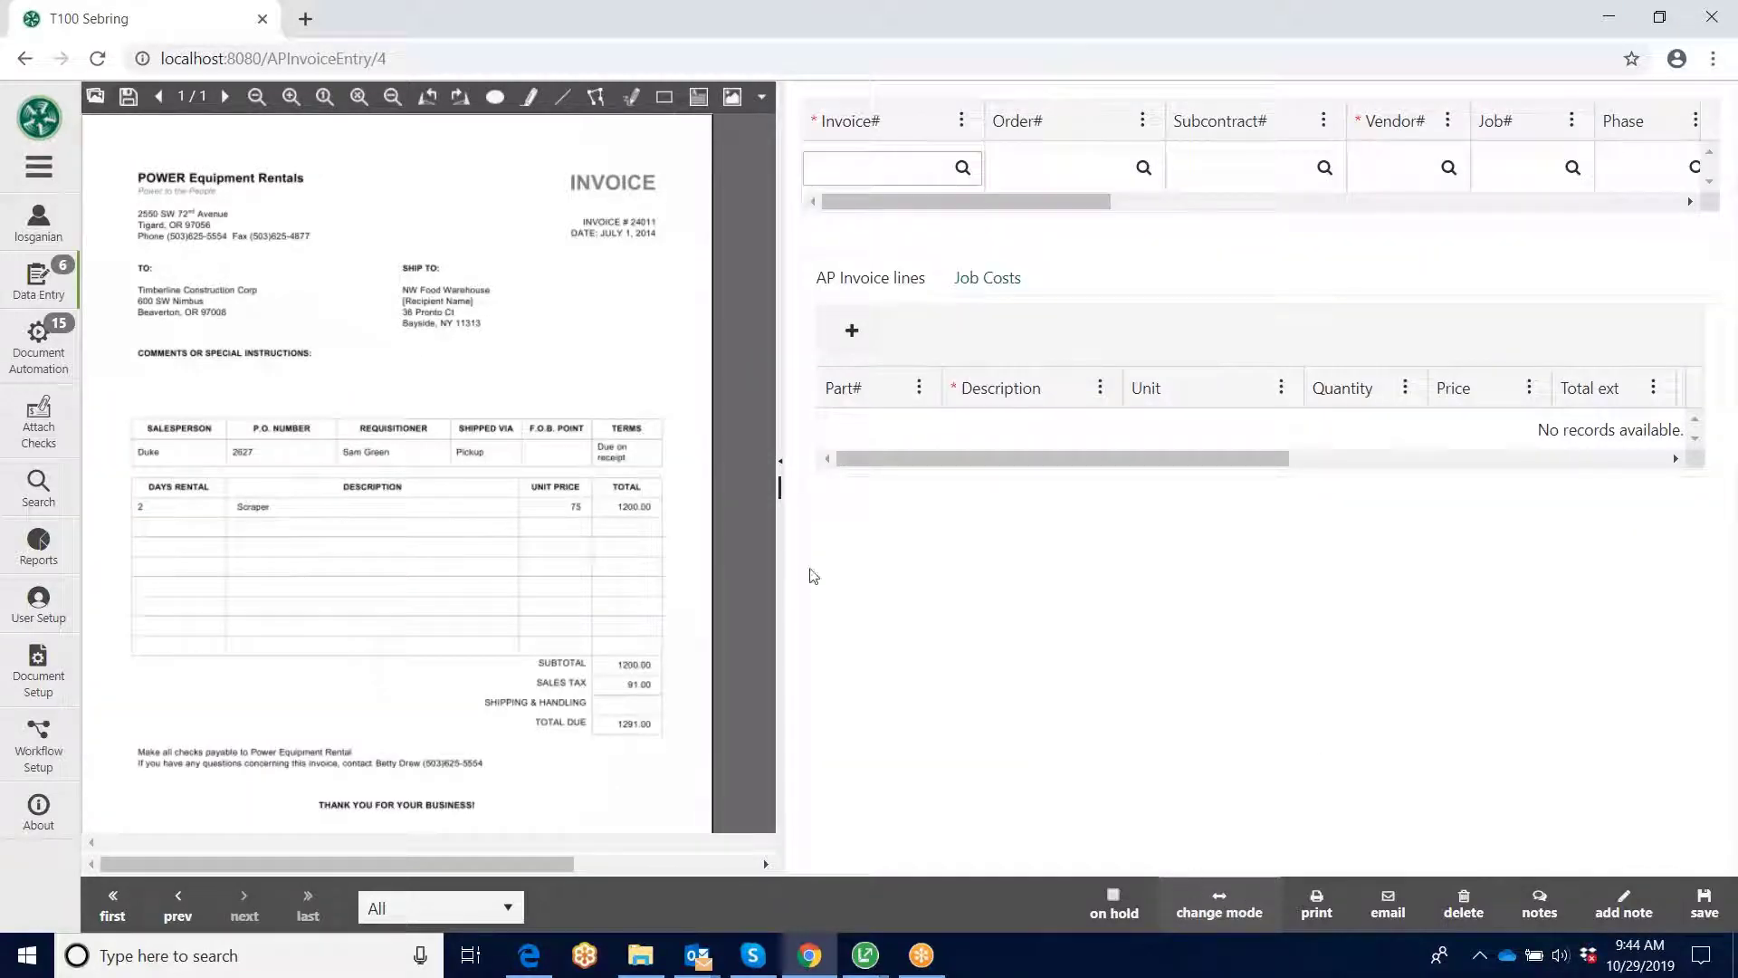
# Step: Widen the invoice image pane and zoom in until the invoice details are easy to read
pyautogui.moveTo(781, 561); pyautogui.dragTo(951, 561)
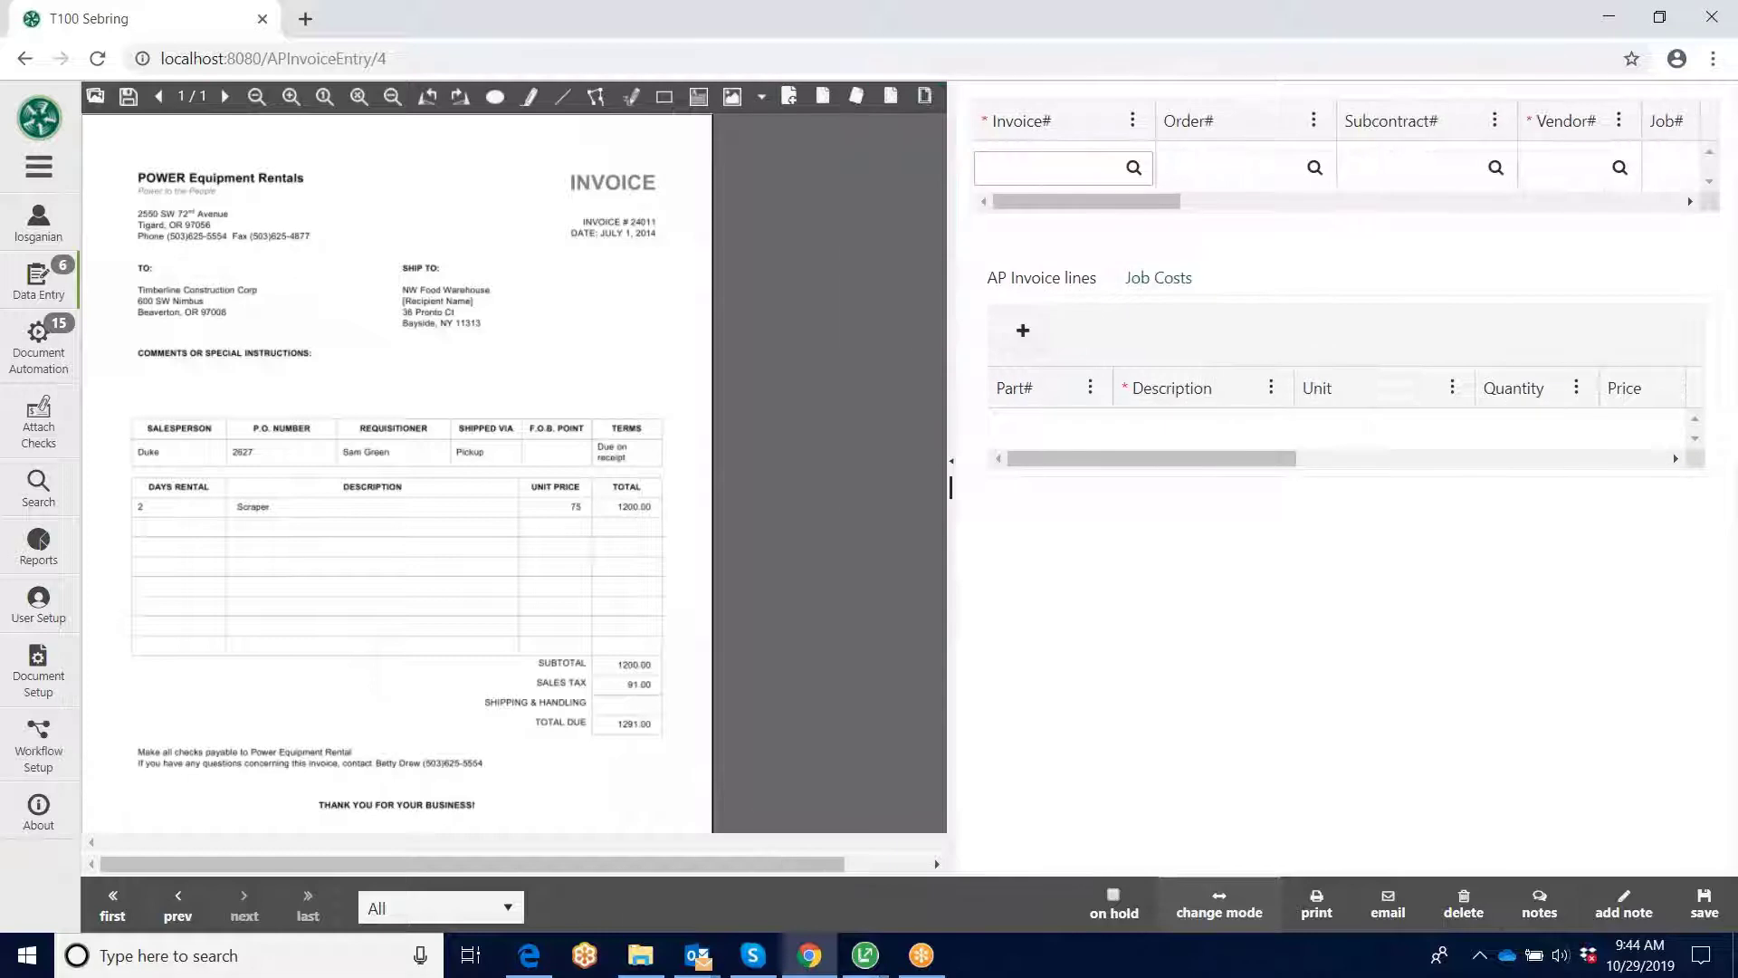
pyautogui.click(290, 97)
pyautogui.click(293, 97)
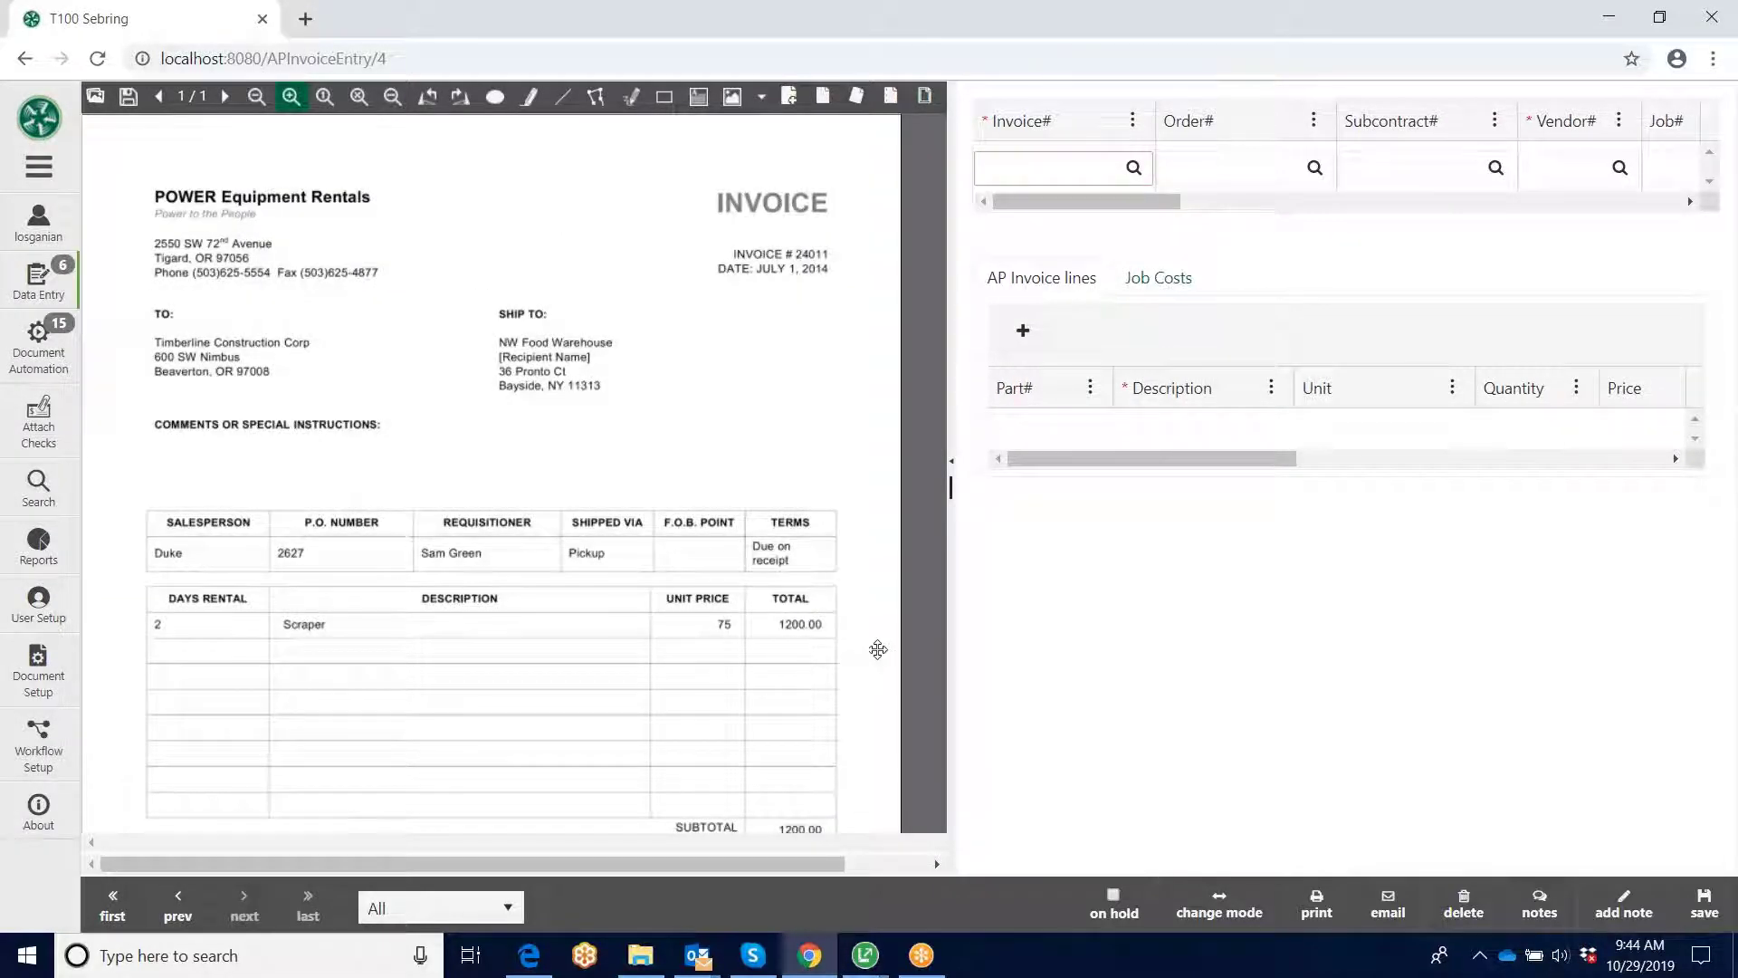
# Step: Enter 24011-9 as the invoice number and search the vendor list for 222
pyautogui.click(1013, 169)
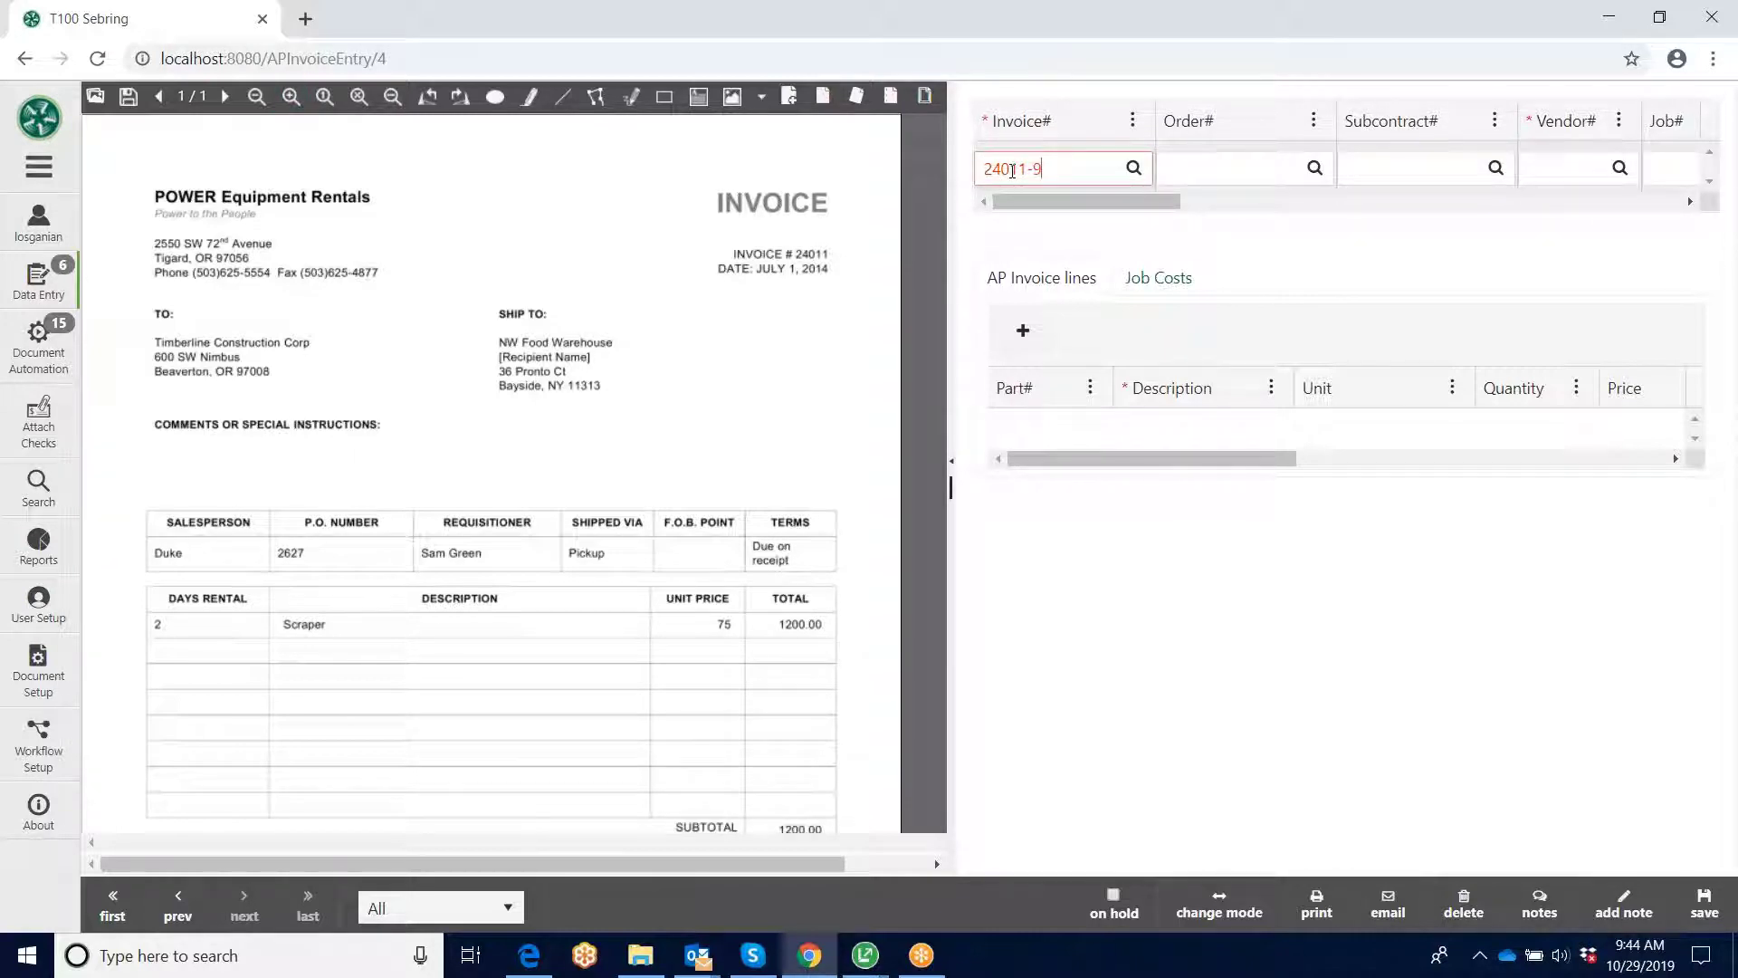
pyautogui.press('Tab')
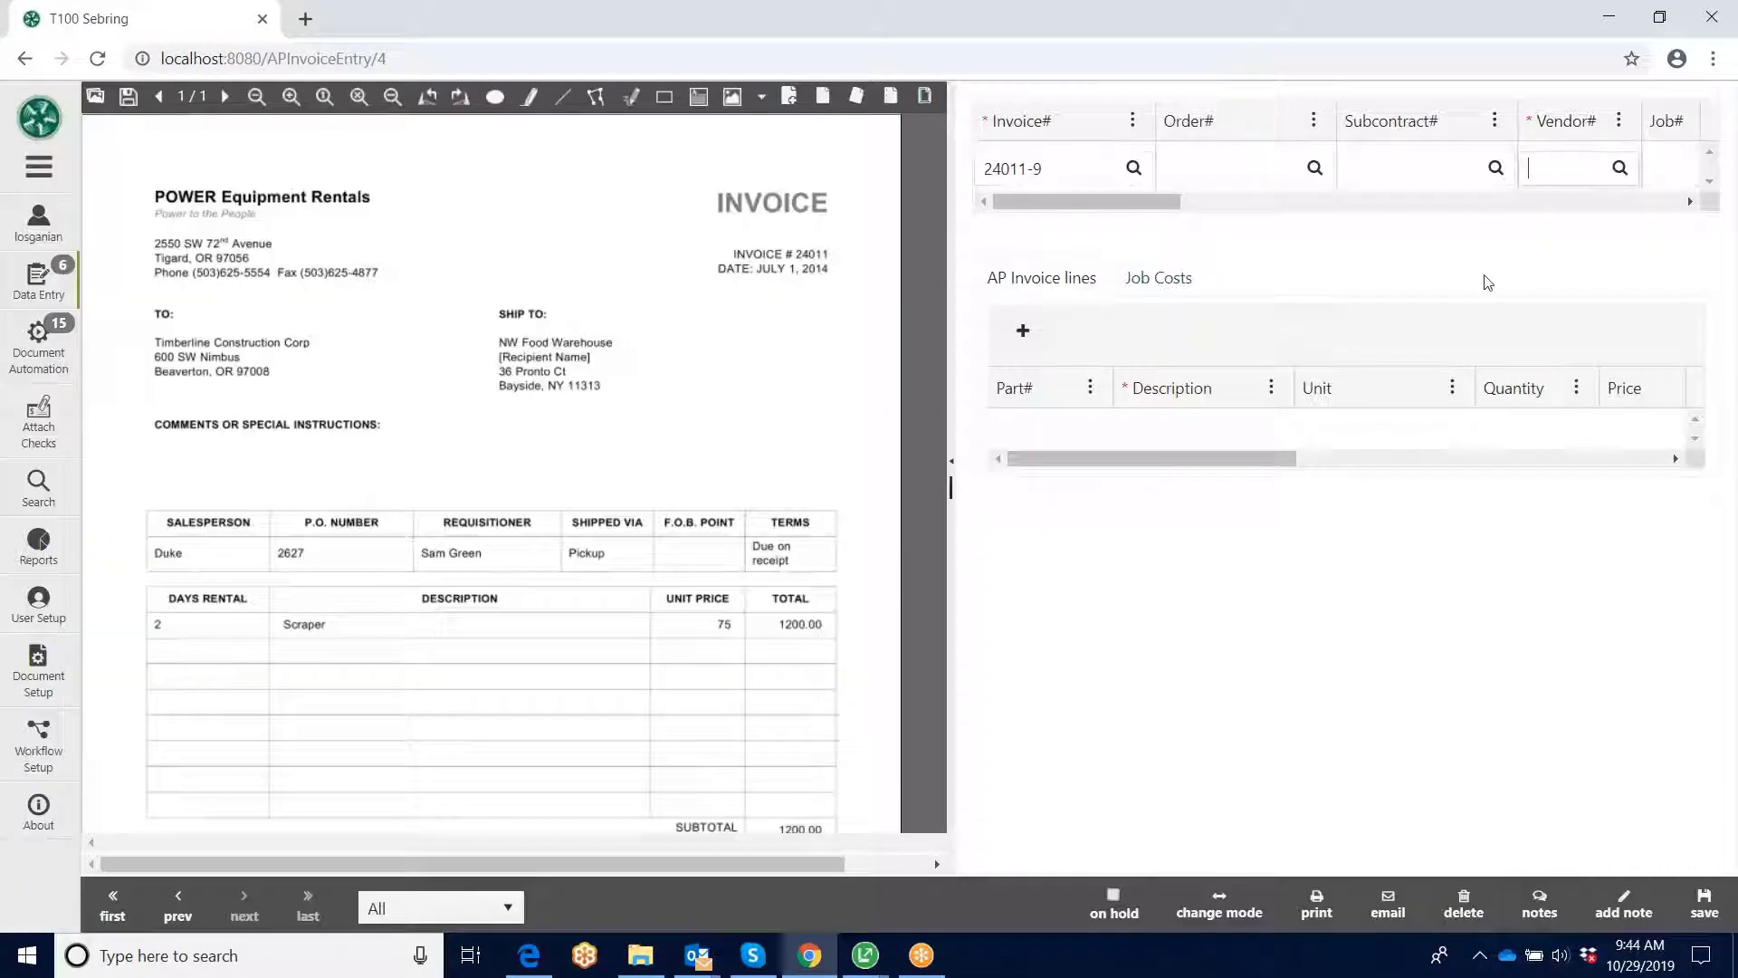
pyautogui.click(1621, 171)
pyautogui.click(455, 221)
pyautogui.write('222')
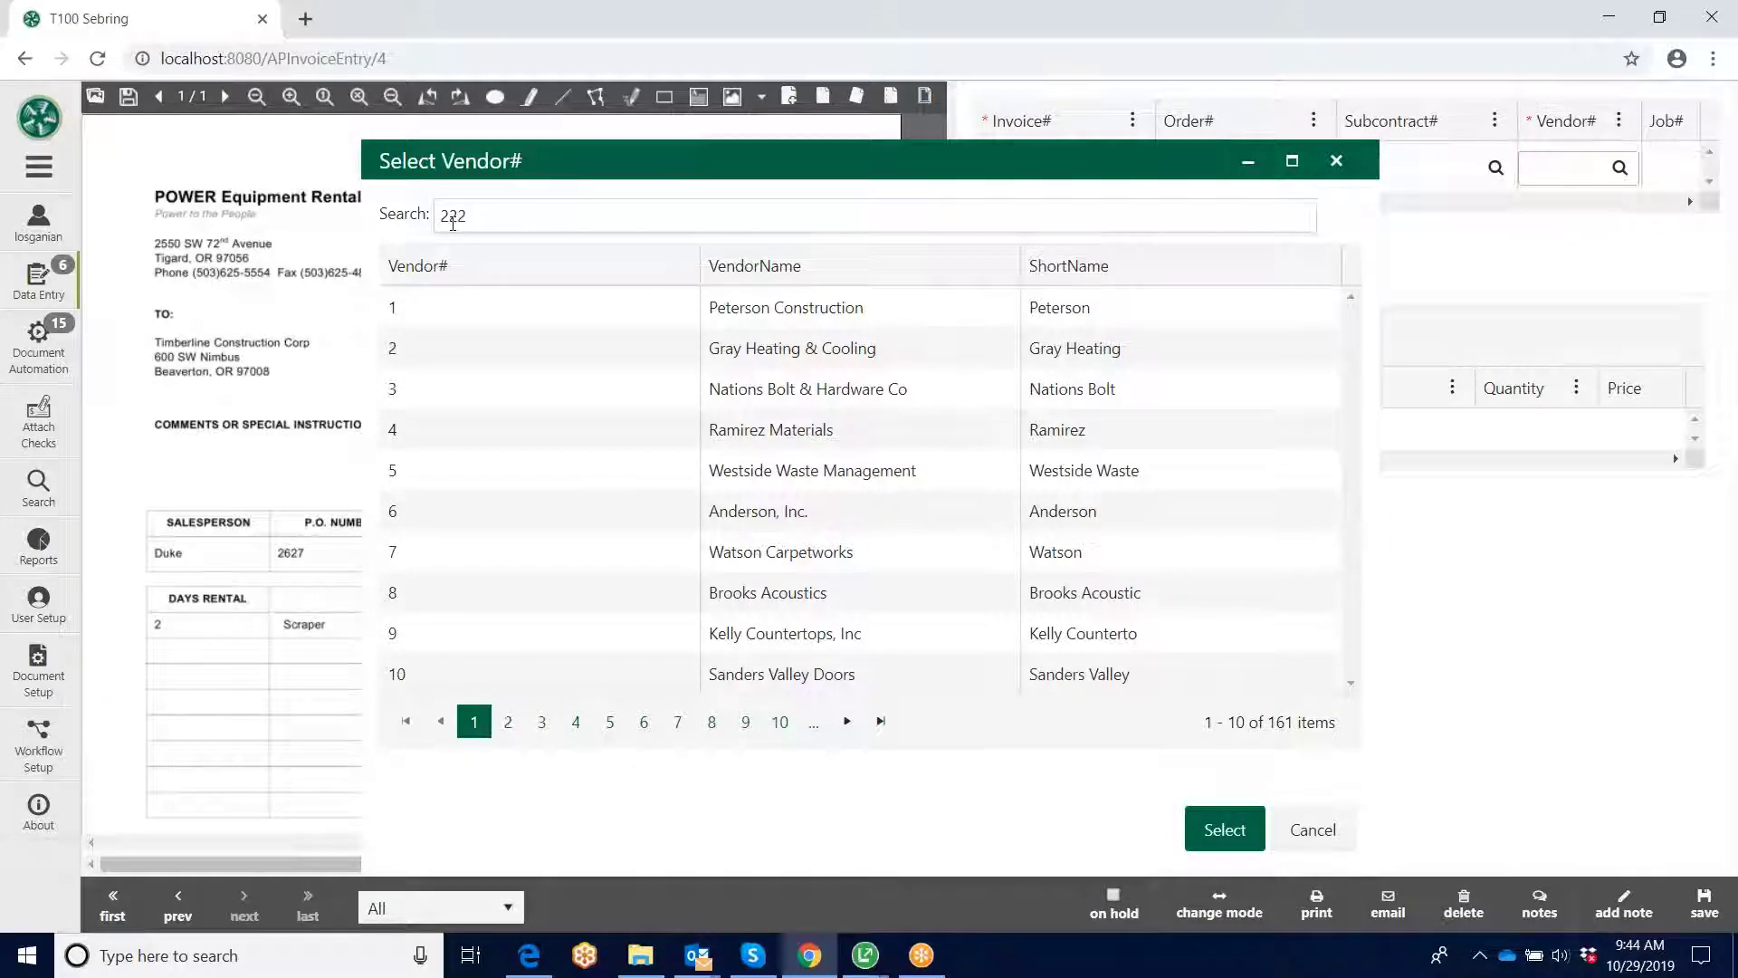
# Step: Search the vendor list for "pow" instead and assign Power Equipment Rentals as the invoice's vendor
pyautogui.moveTo(478, 215); pyautogui.dragTo(415, 218)
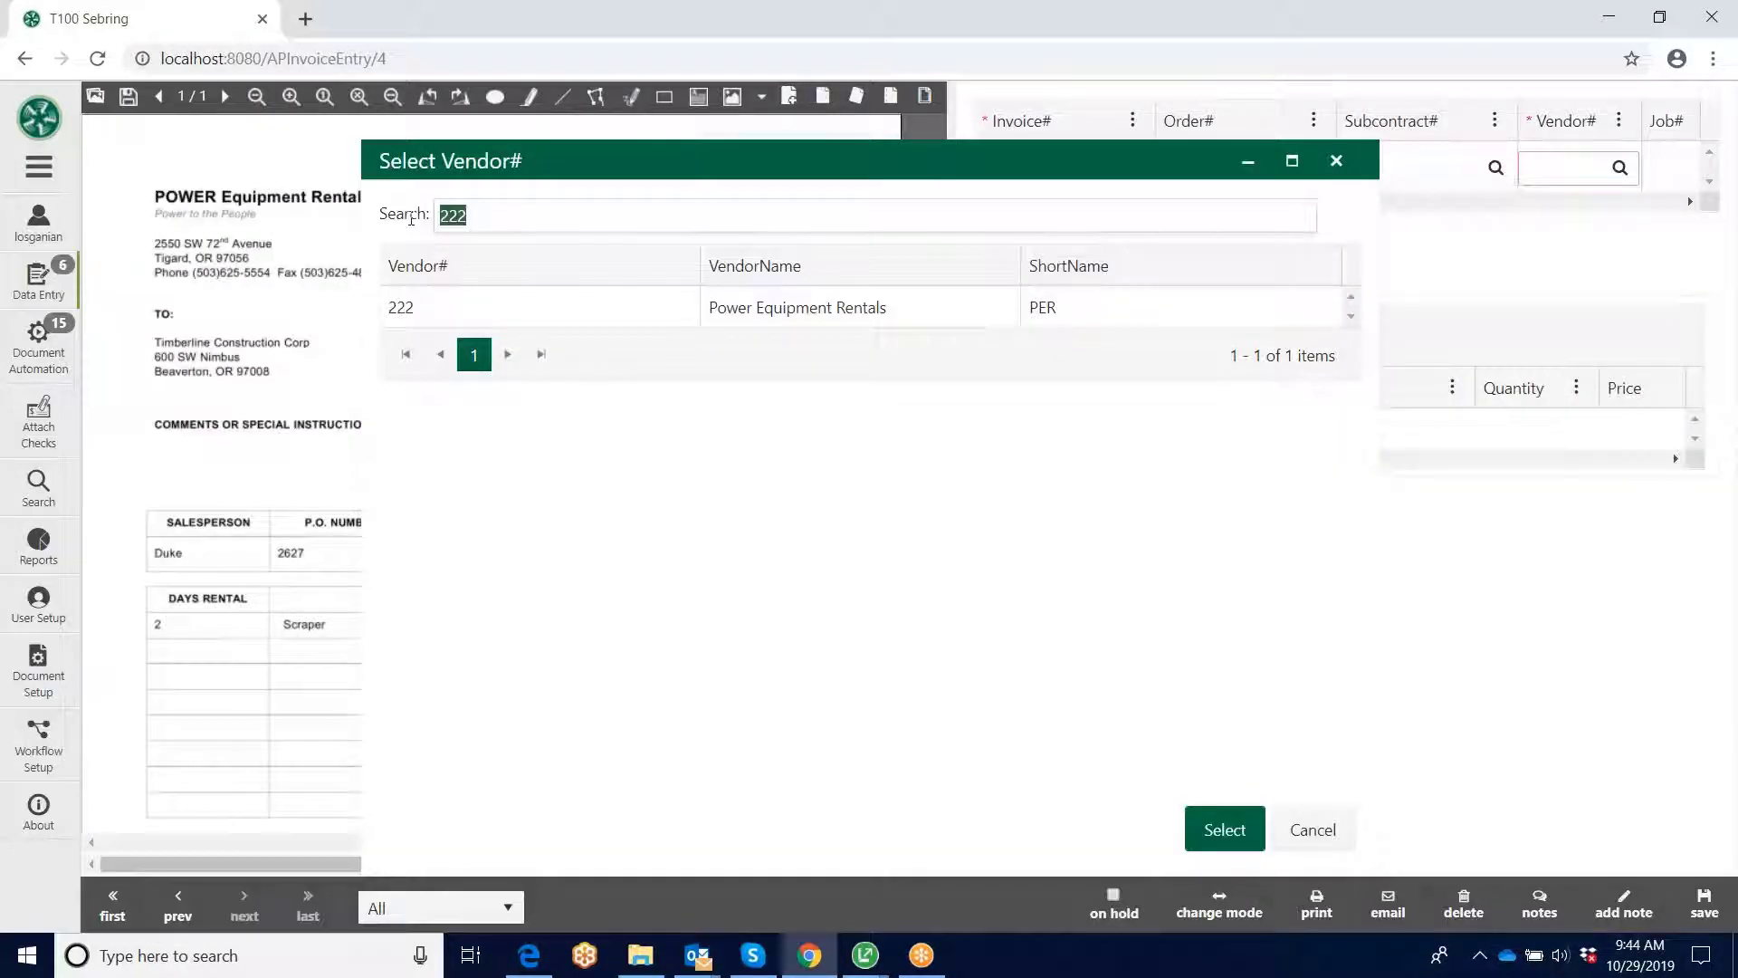
pyautogui.press('BackSpace')
pyautogui.write('pow')
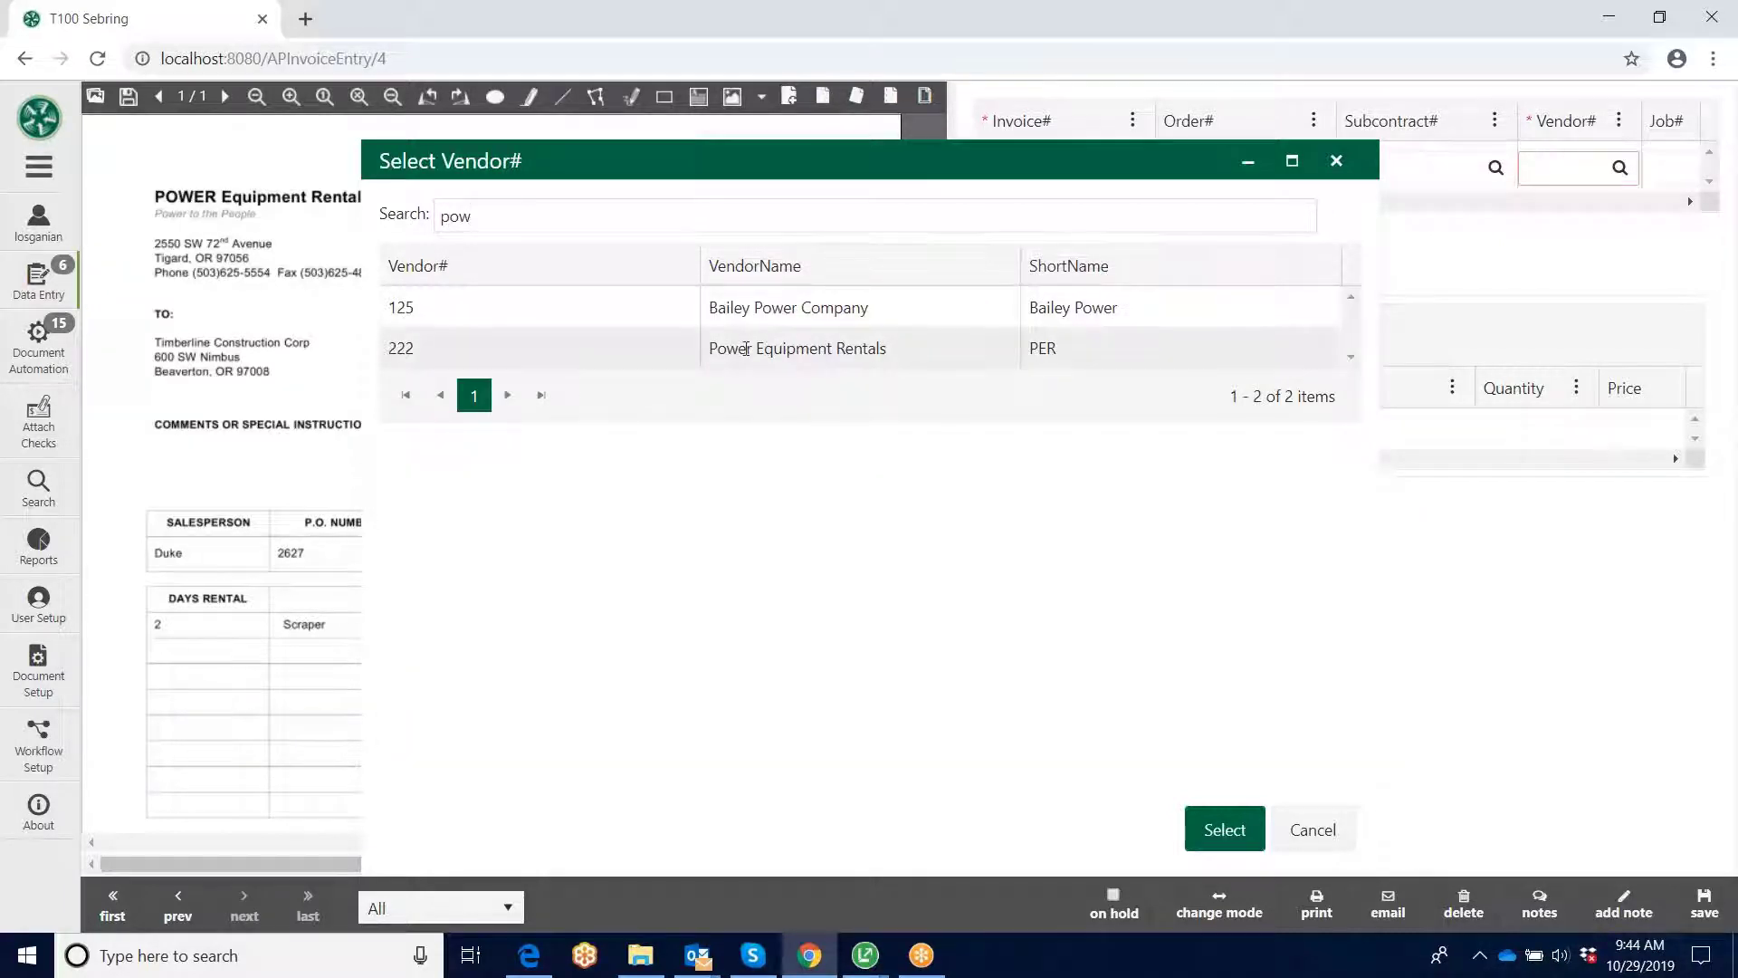
pyautogui.click(712, 355)
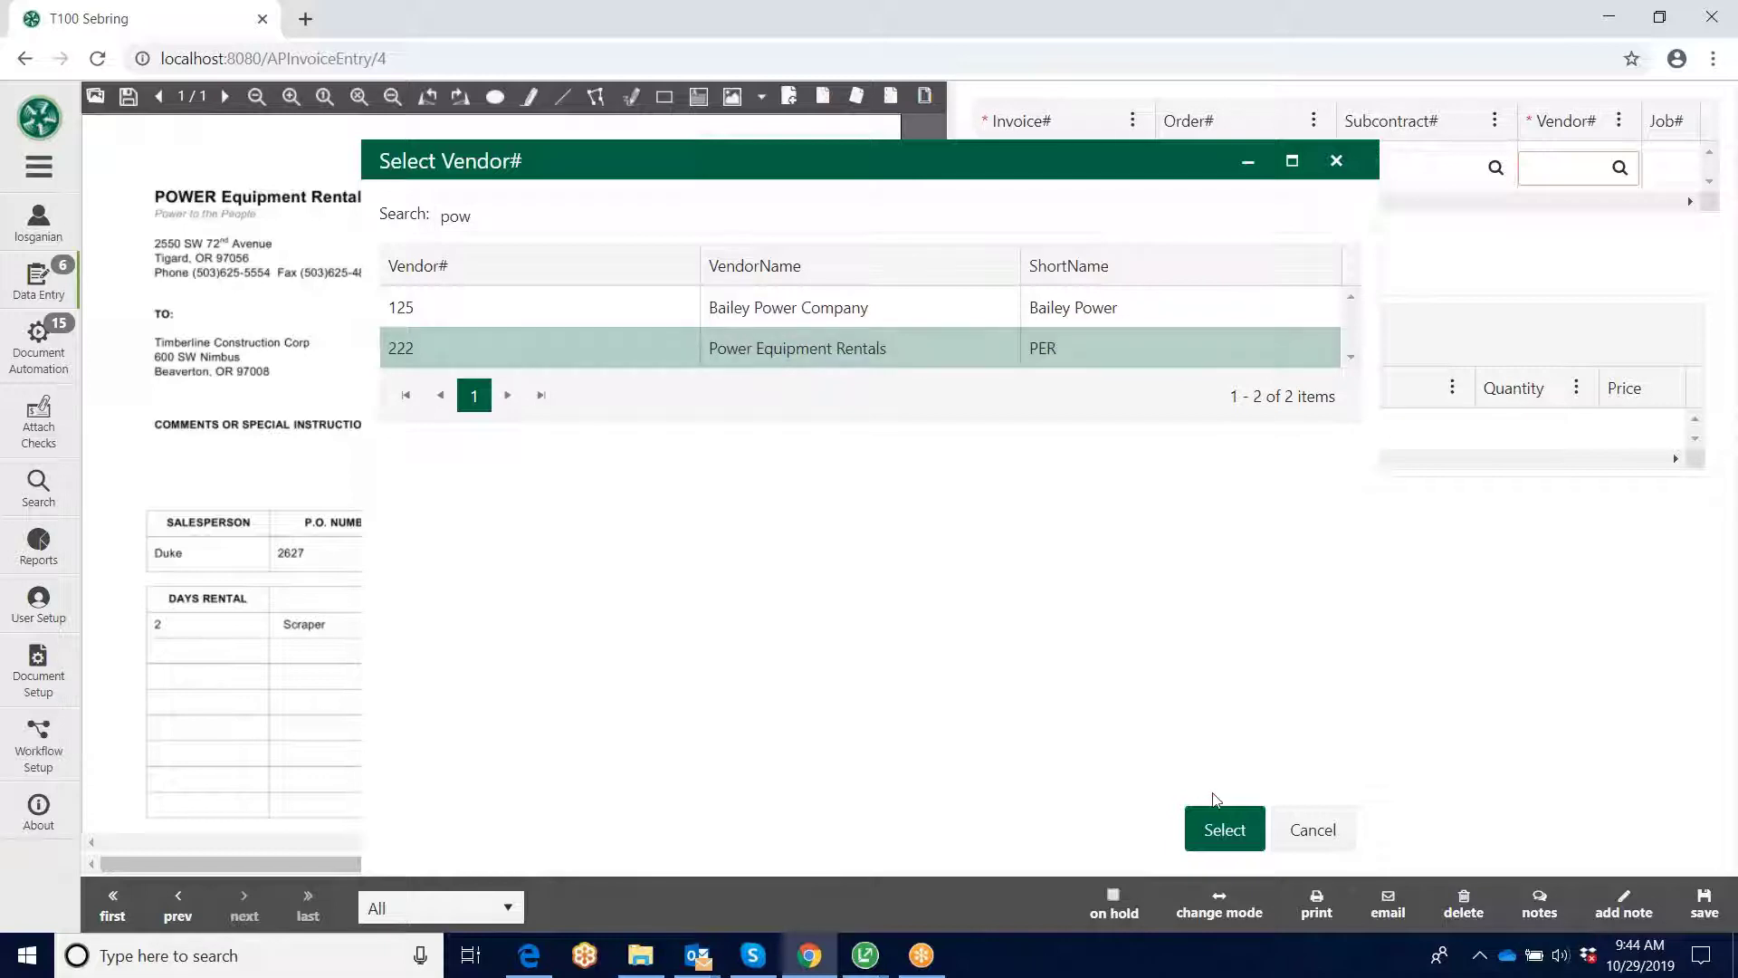
pyautogui.click(1222, 831)
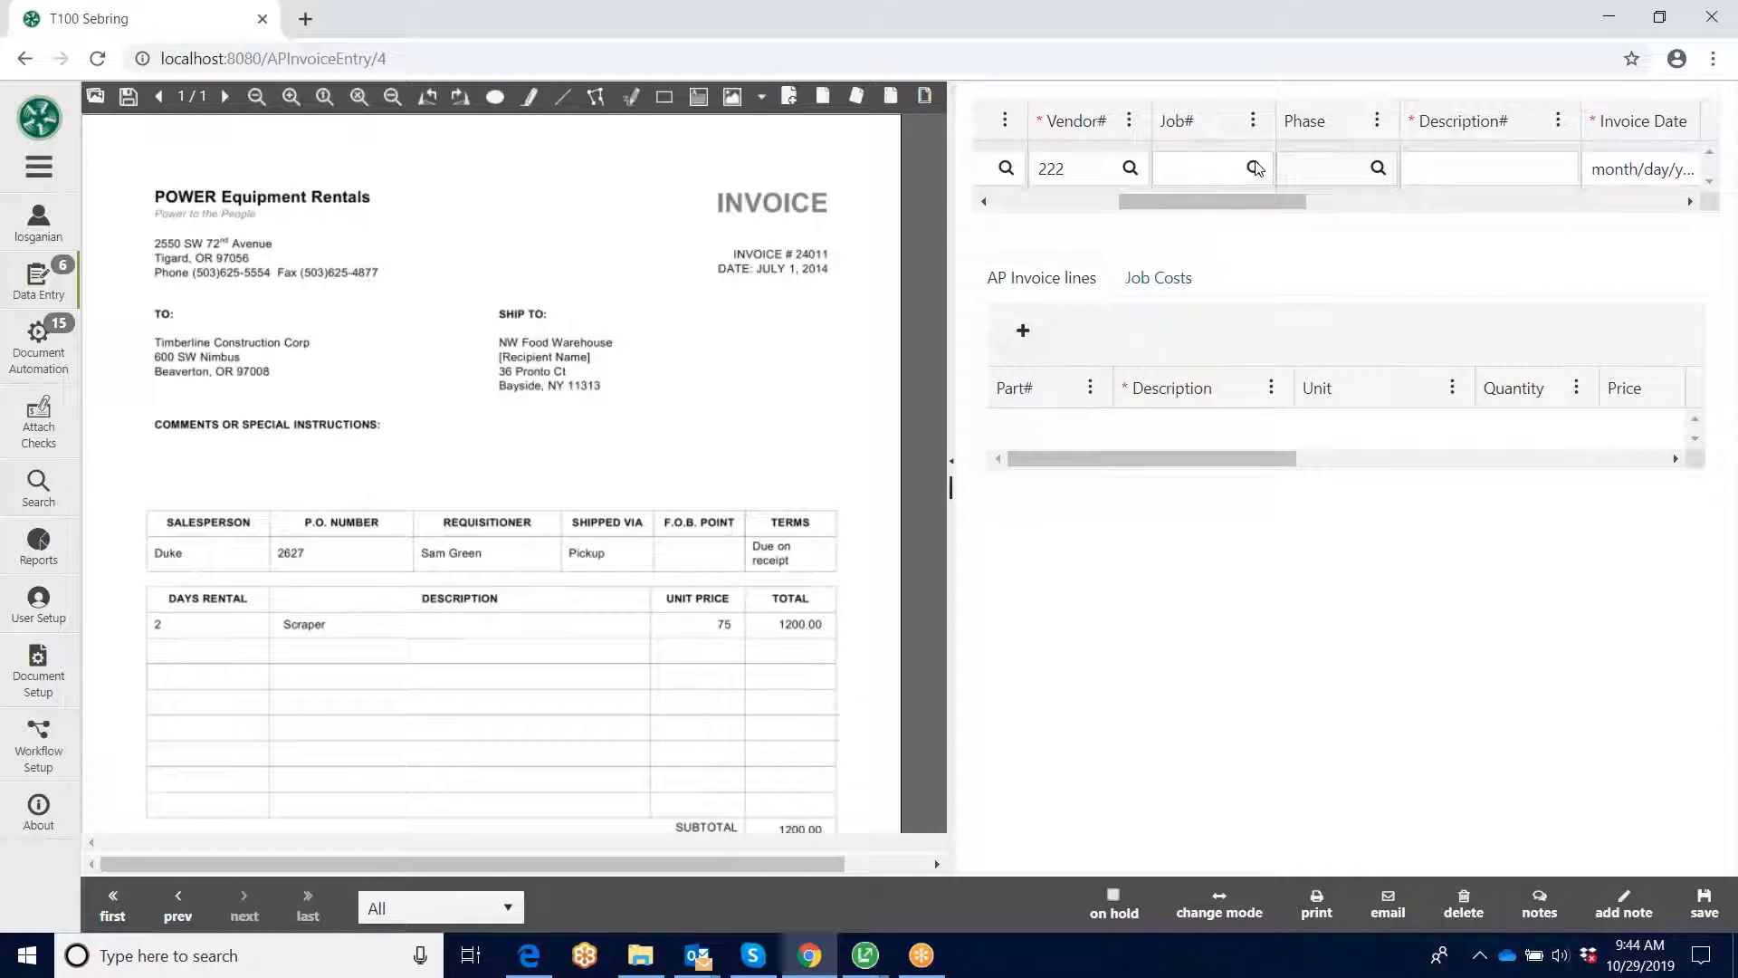
# Step: Look up job 215 in the job list and assign it to the invoice
pyautogui.click(1255, 167)
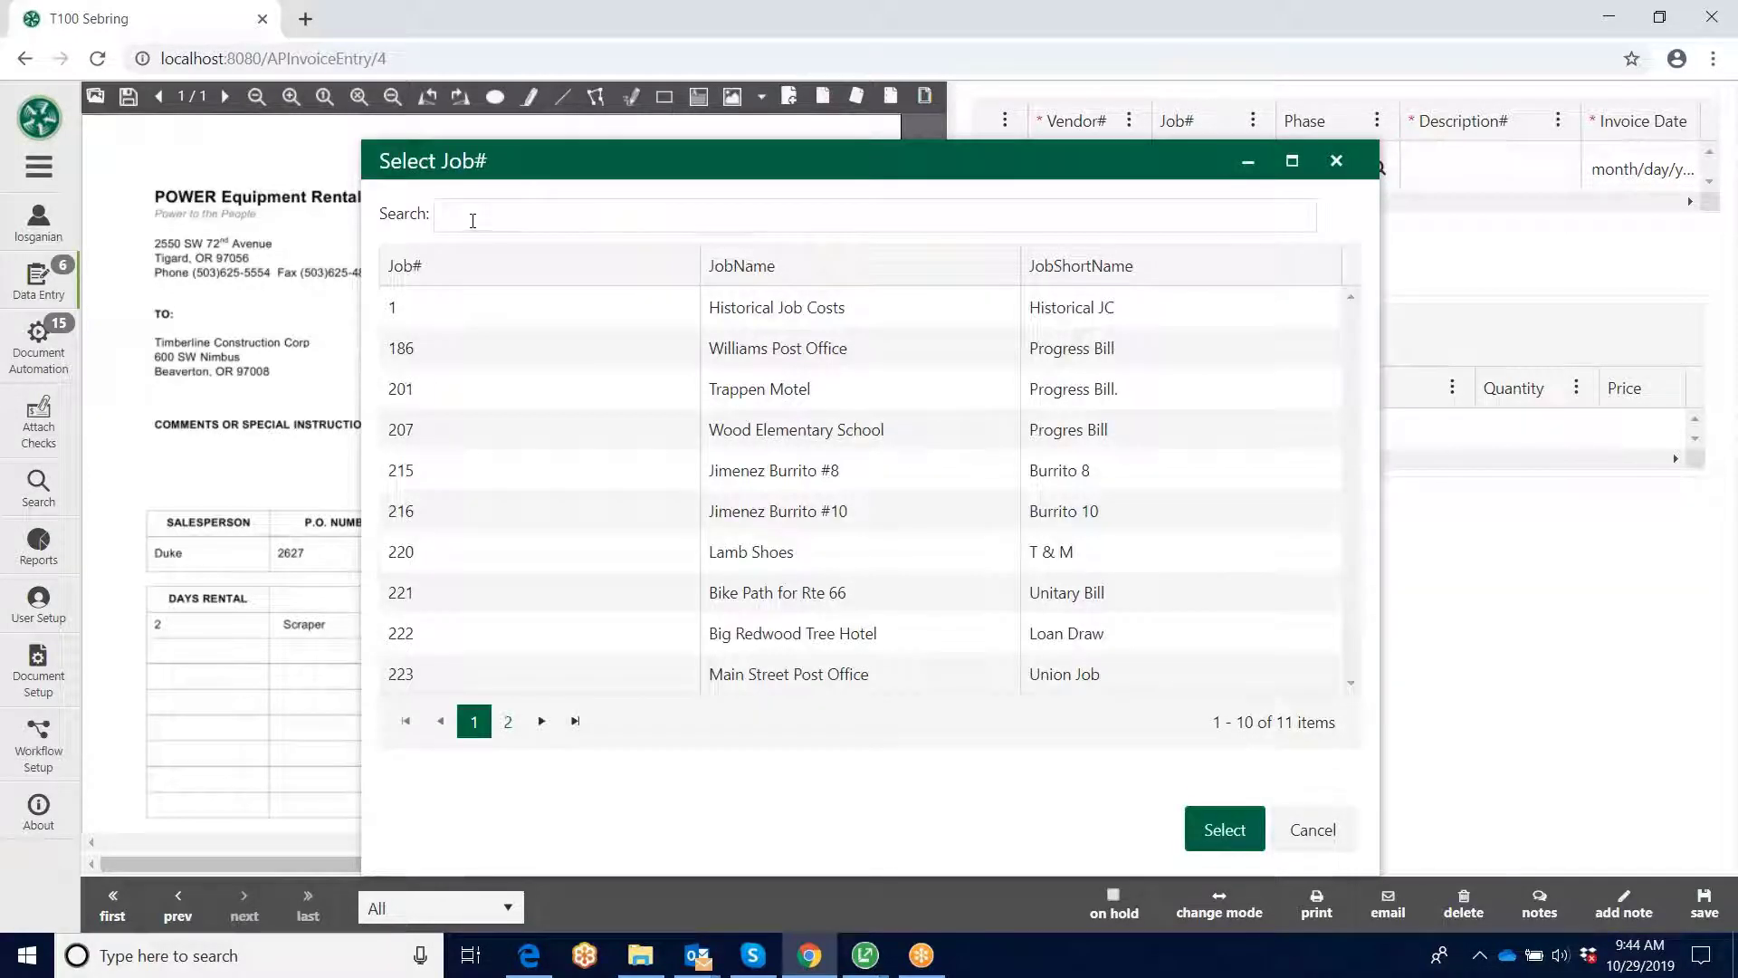
pyautogui.write('215')
pyautogui.click(1225, 830)
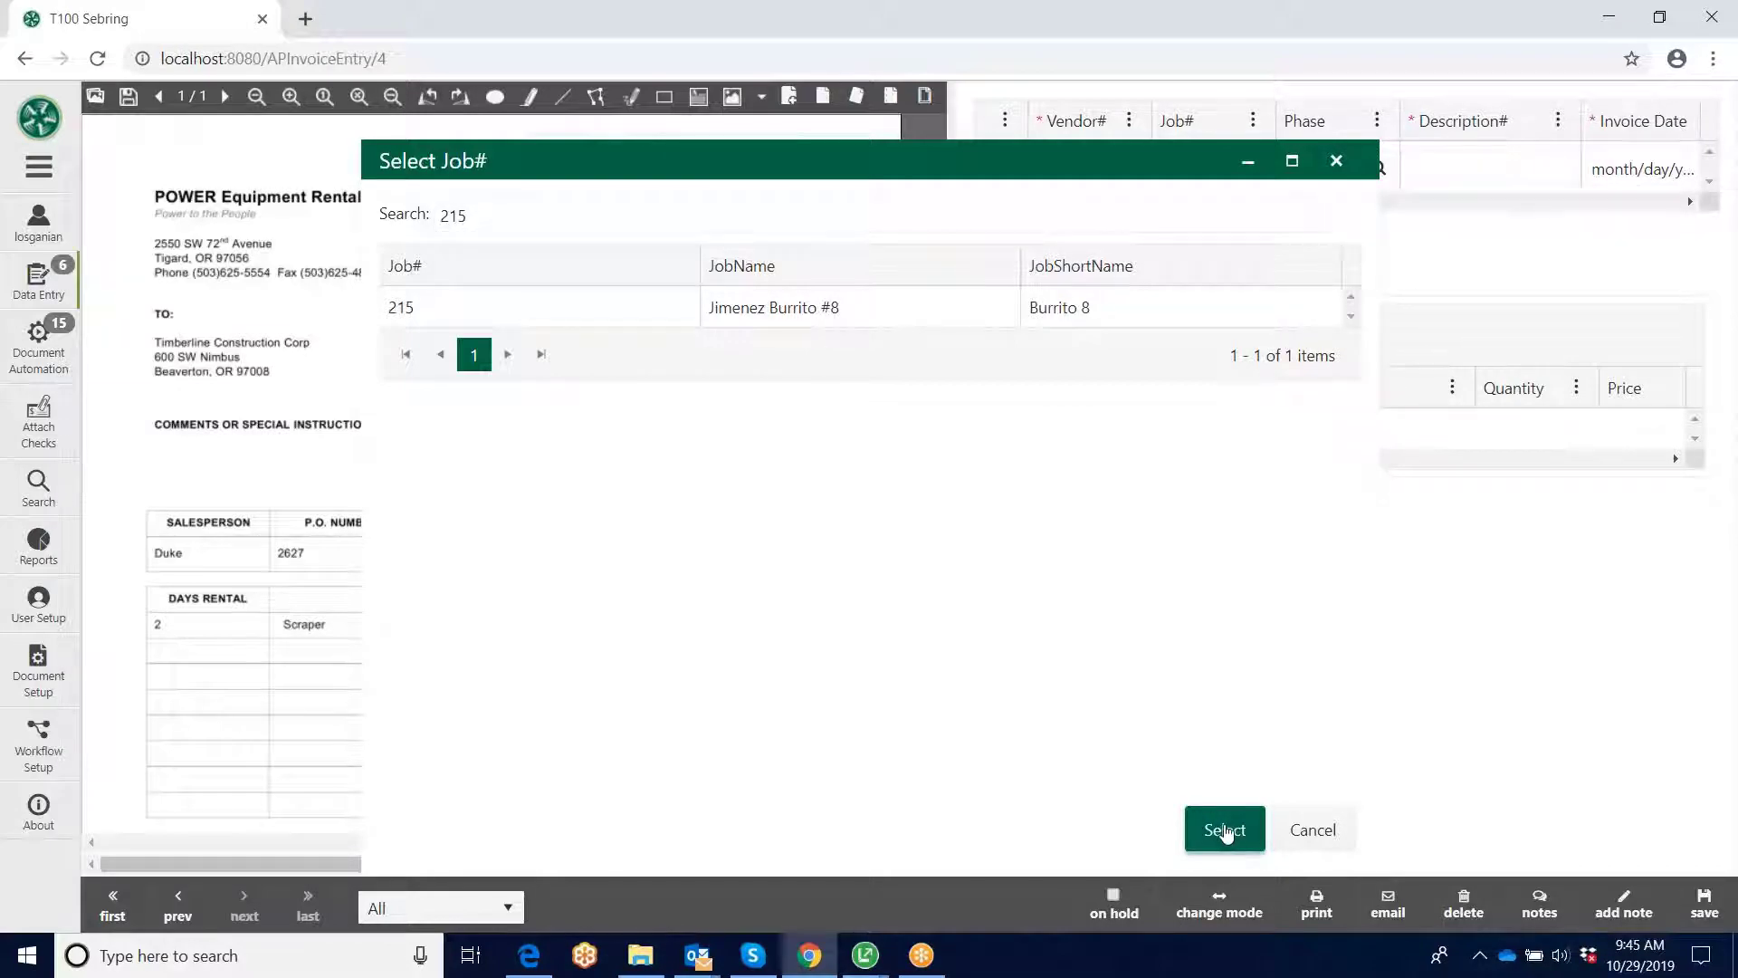
pyautogui.doubleClick(801, 378)
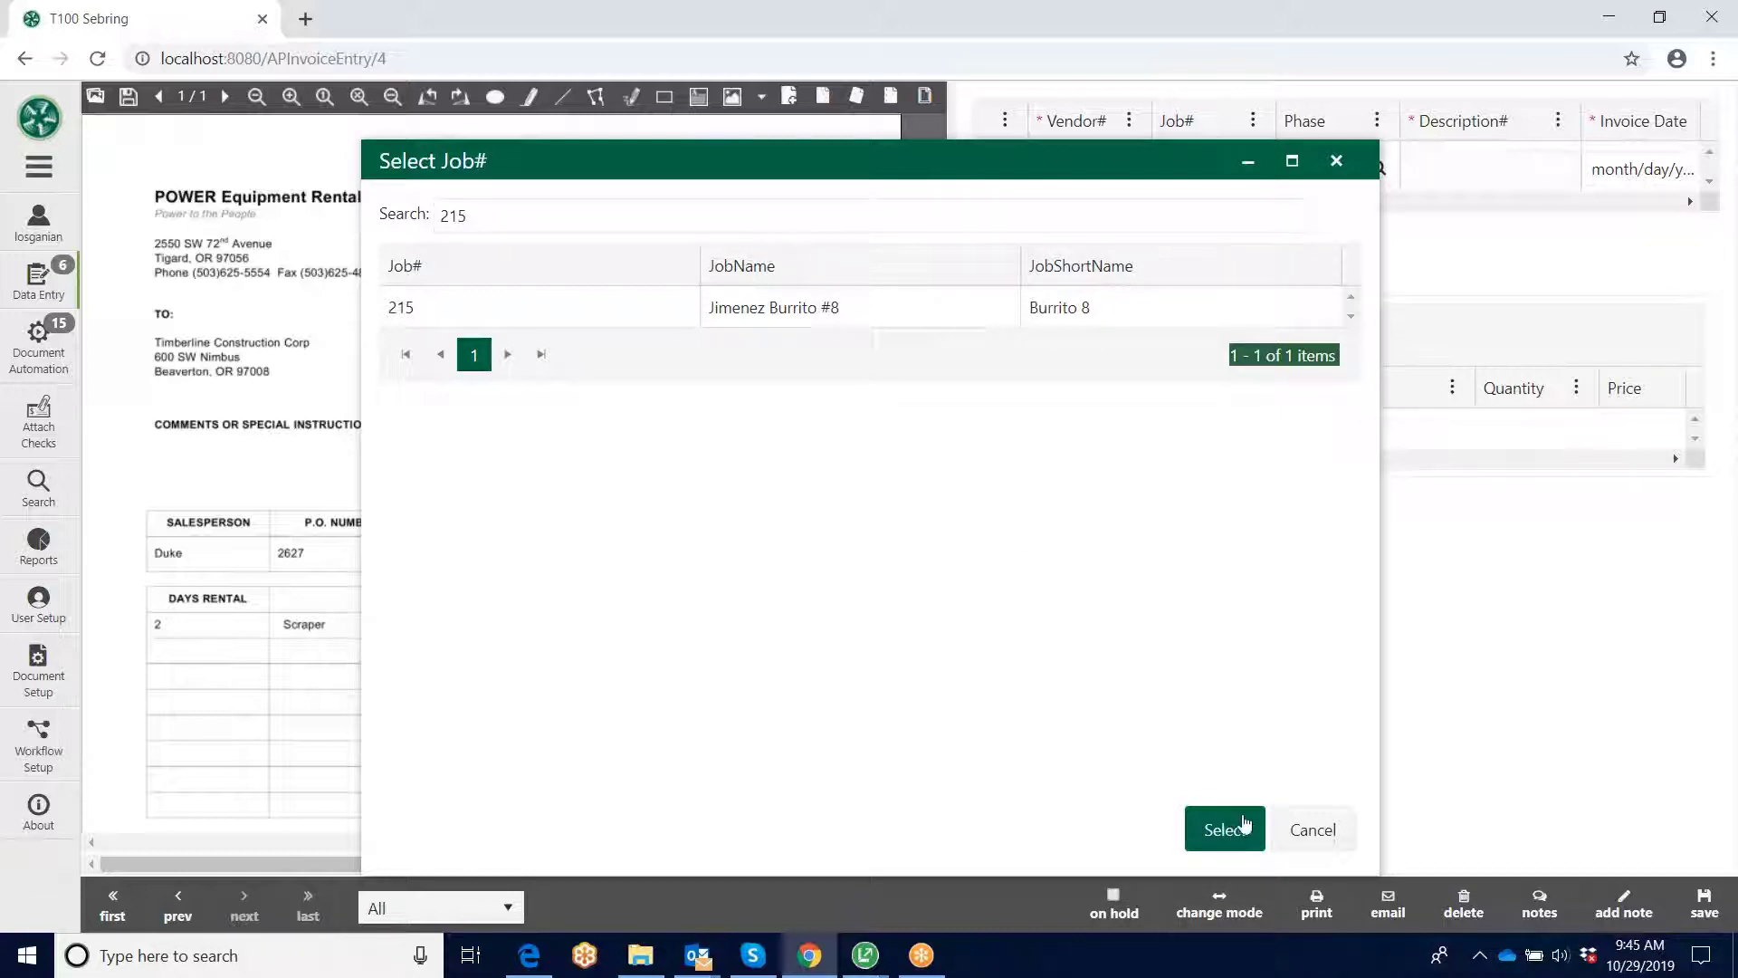
pyautogui.click(640, 305)
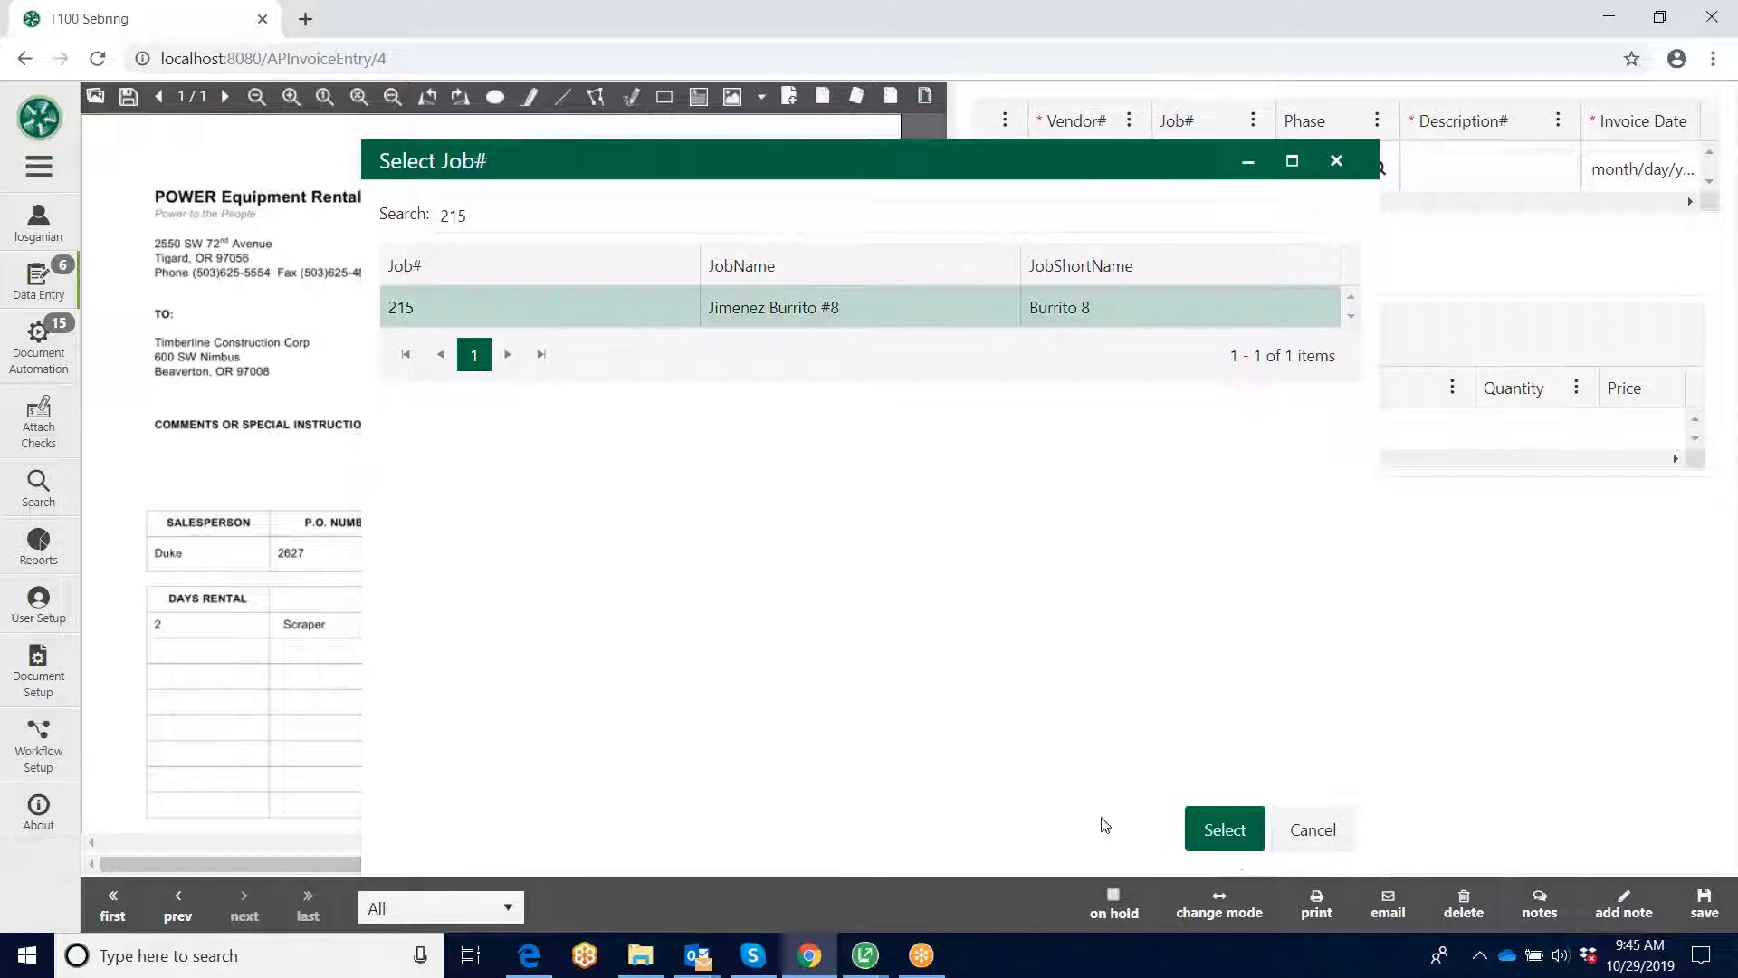
pyautogui.click(1214, 825)
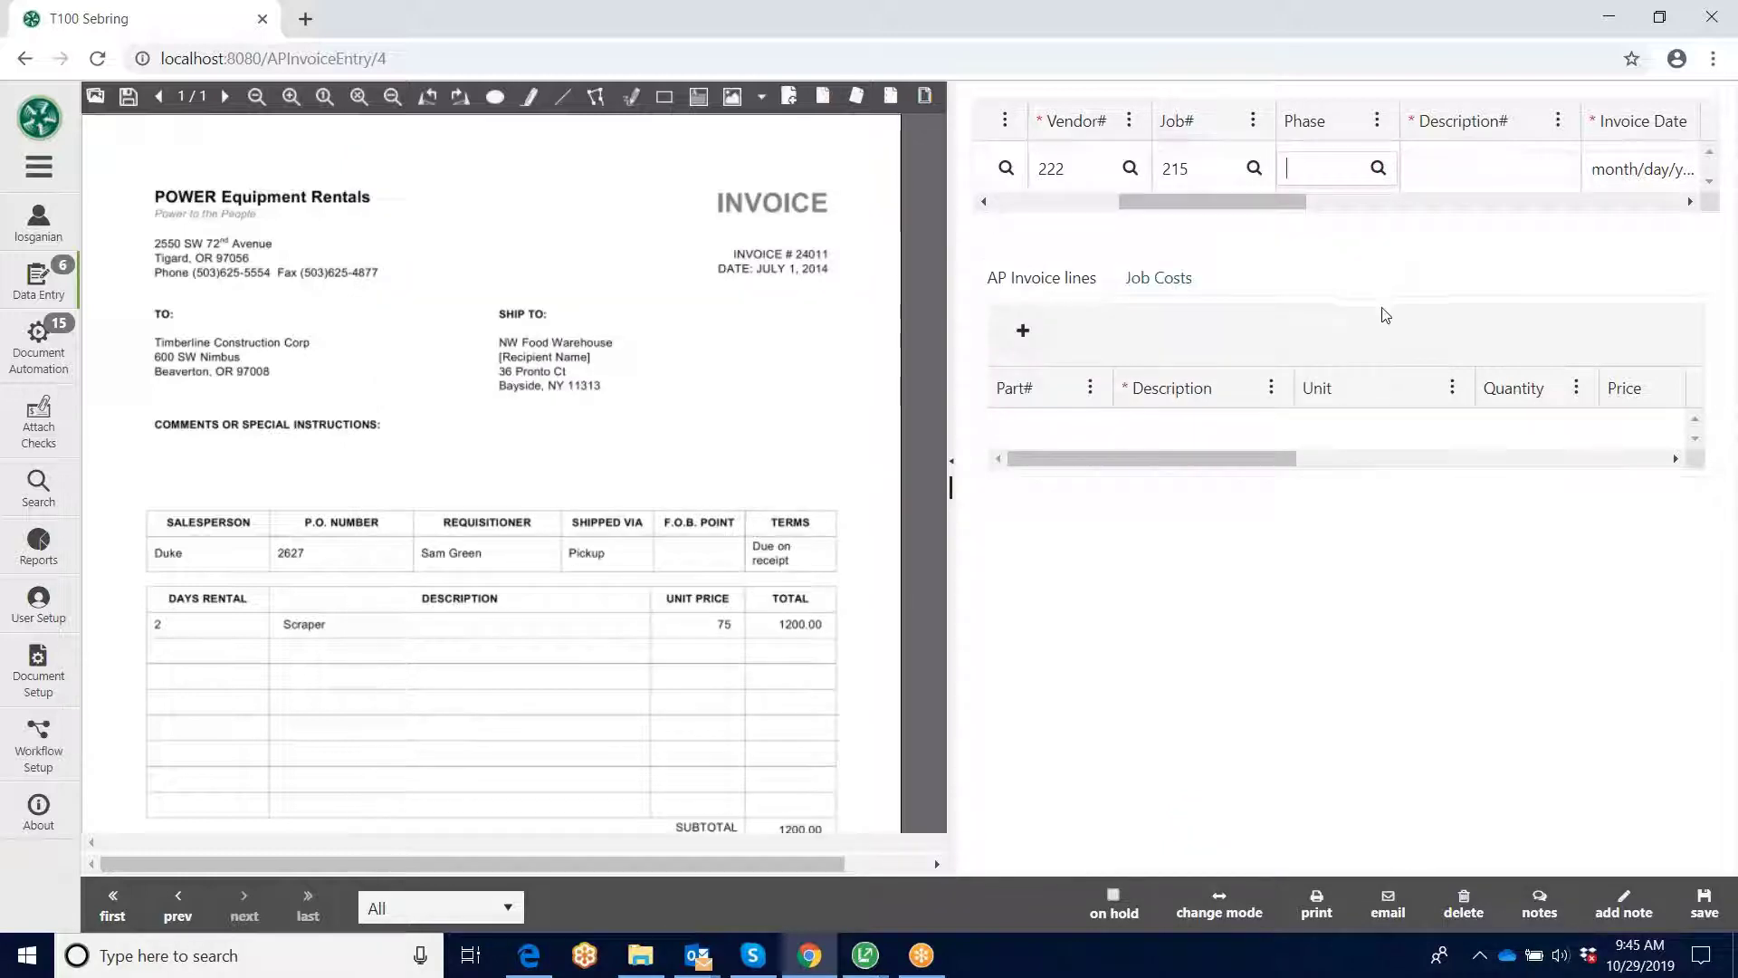
# Step: Leave the phase blank and enter "Scraper" as the invoice description
pyautogui.press('Tab')
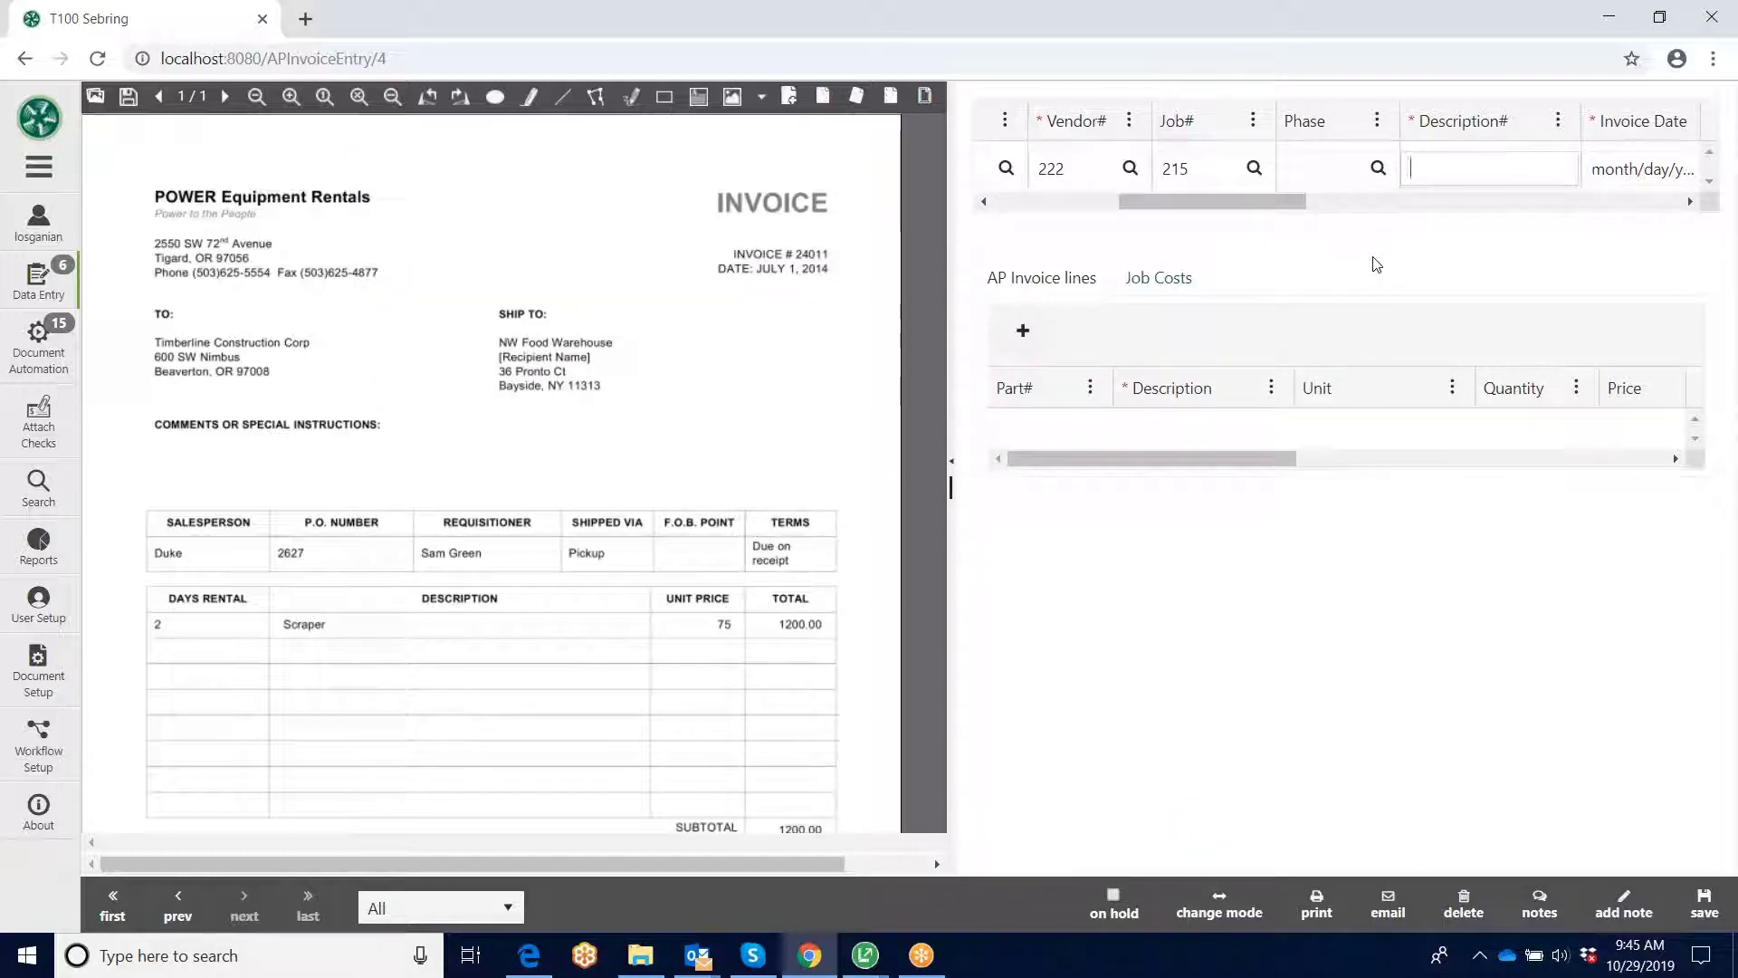
pyautogui.write('Scrpe')
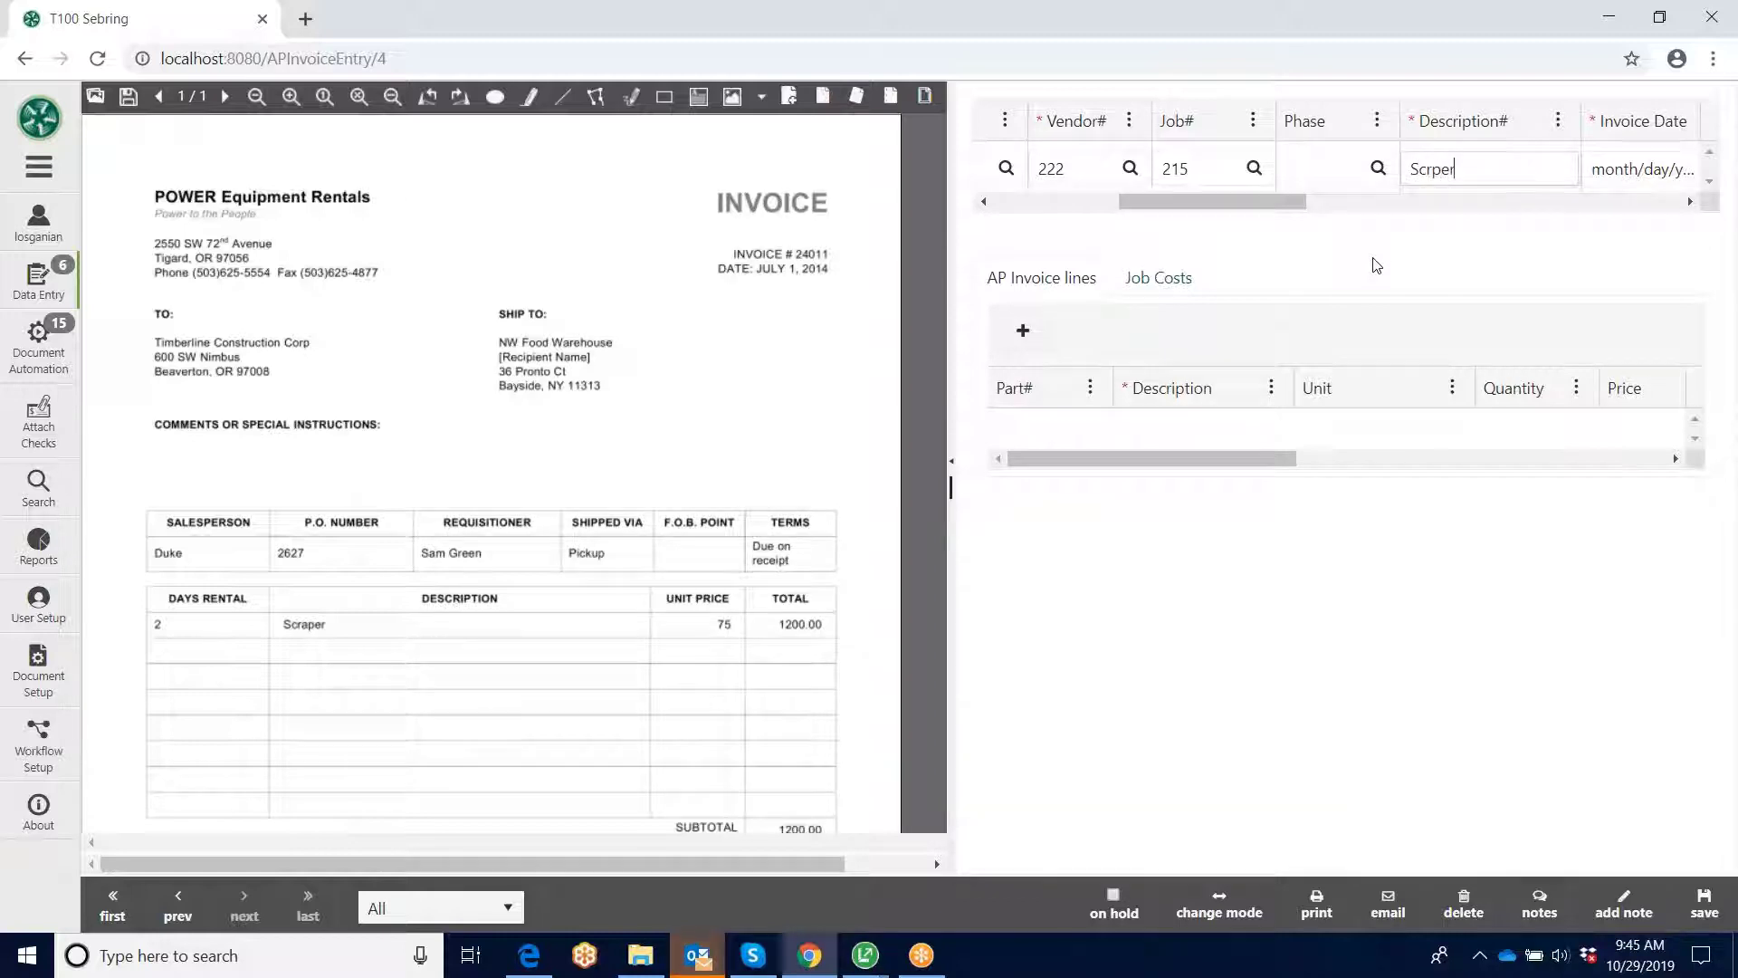
pyautogui.press('BackSpace')
pyautogui.press('BackSpace')
pyautogui.write('aper')
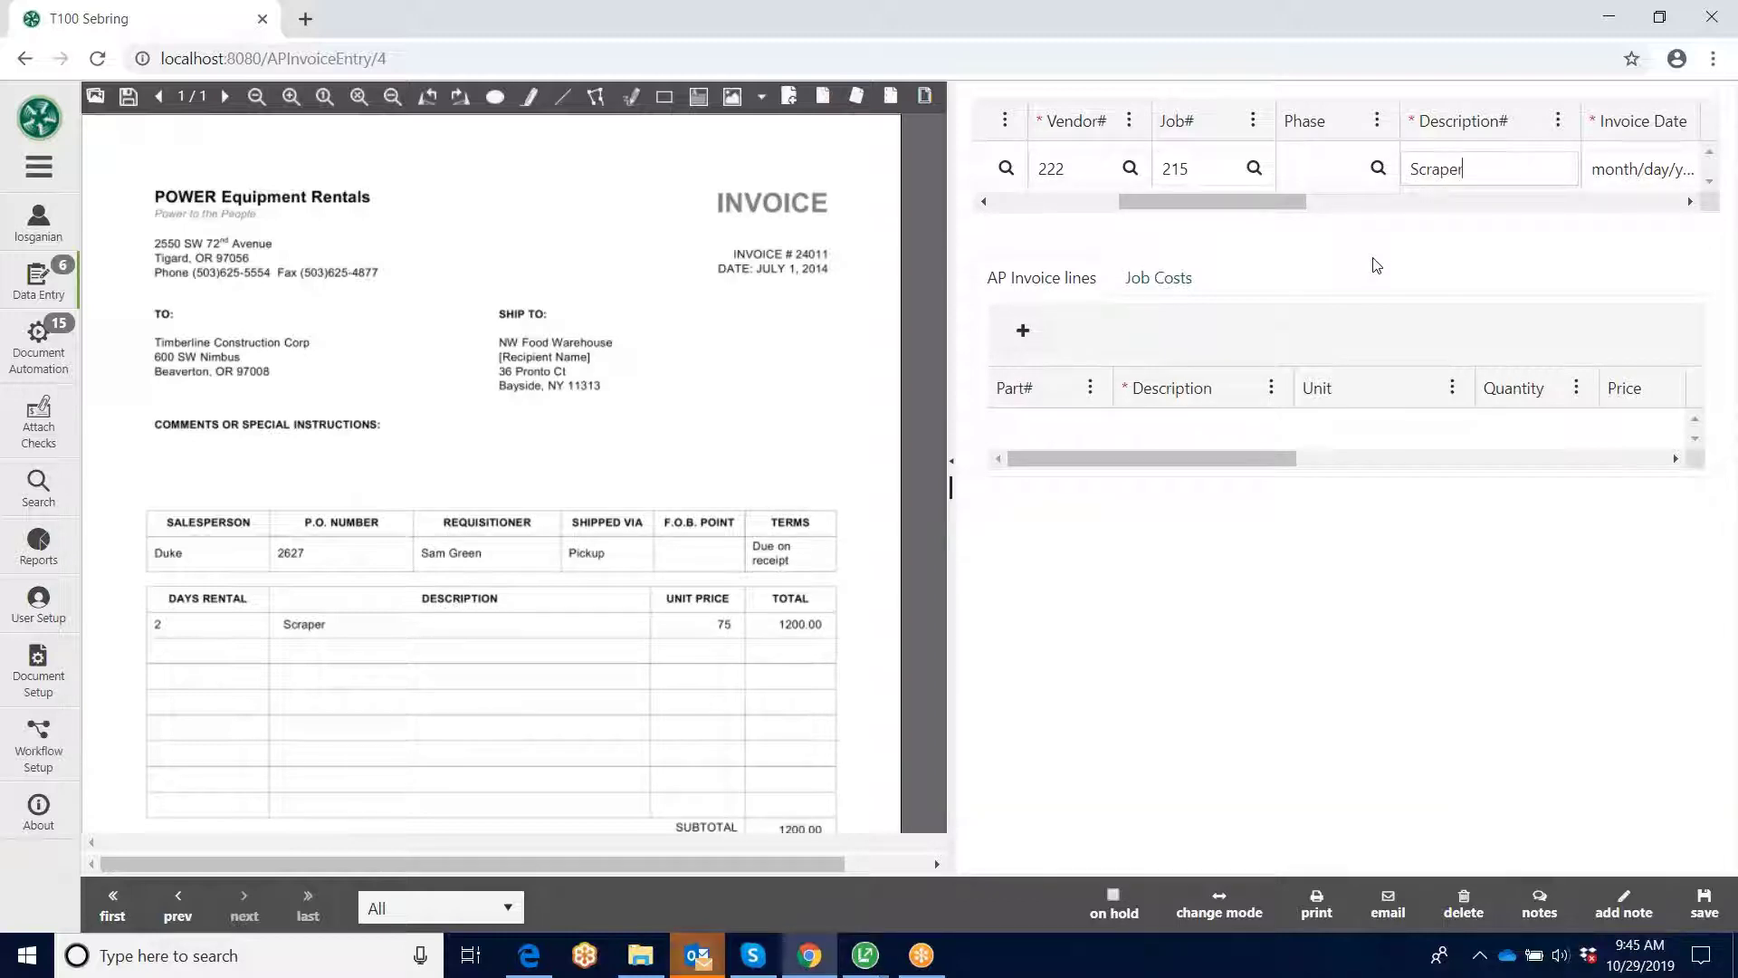
pyautogui.press('Tab')
# Step: Set the invoice date to 10/29/2019 and accept the calculated due date and discount date
pyautogui.moveTo(1261, 203); pyautogui.dragTo(1424, 230)
pyautogui.click(1091, 168)
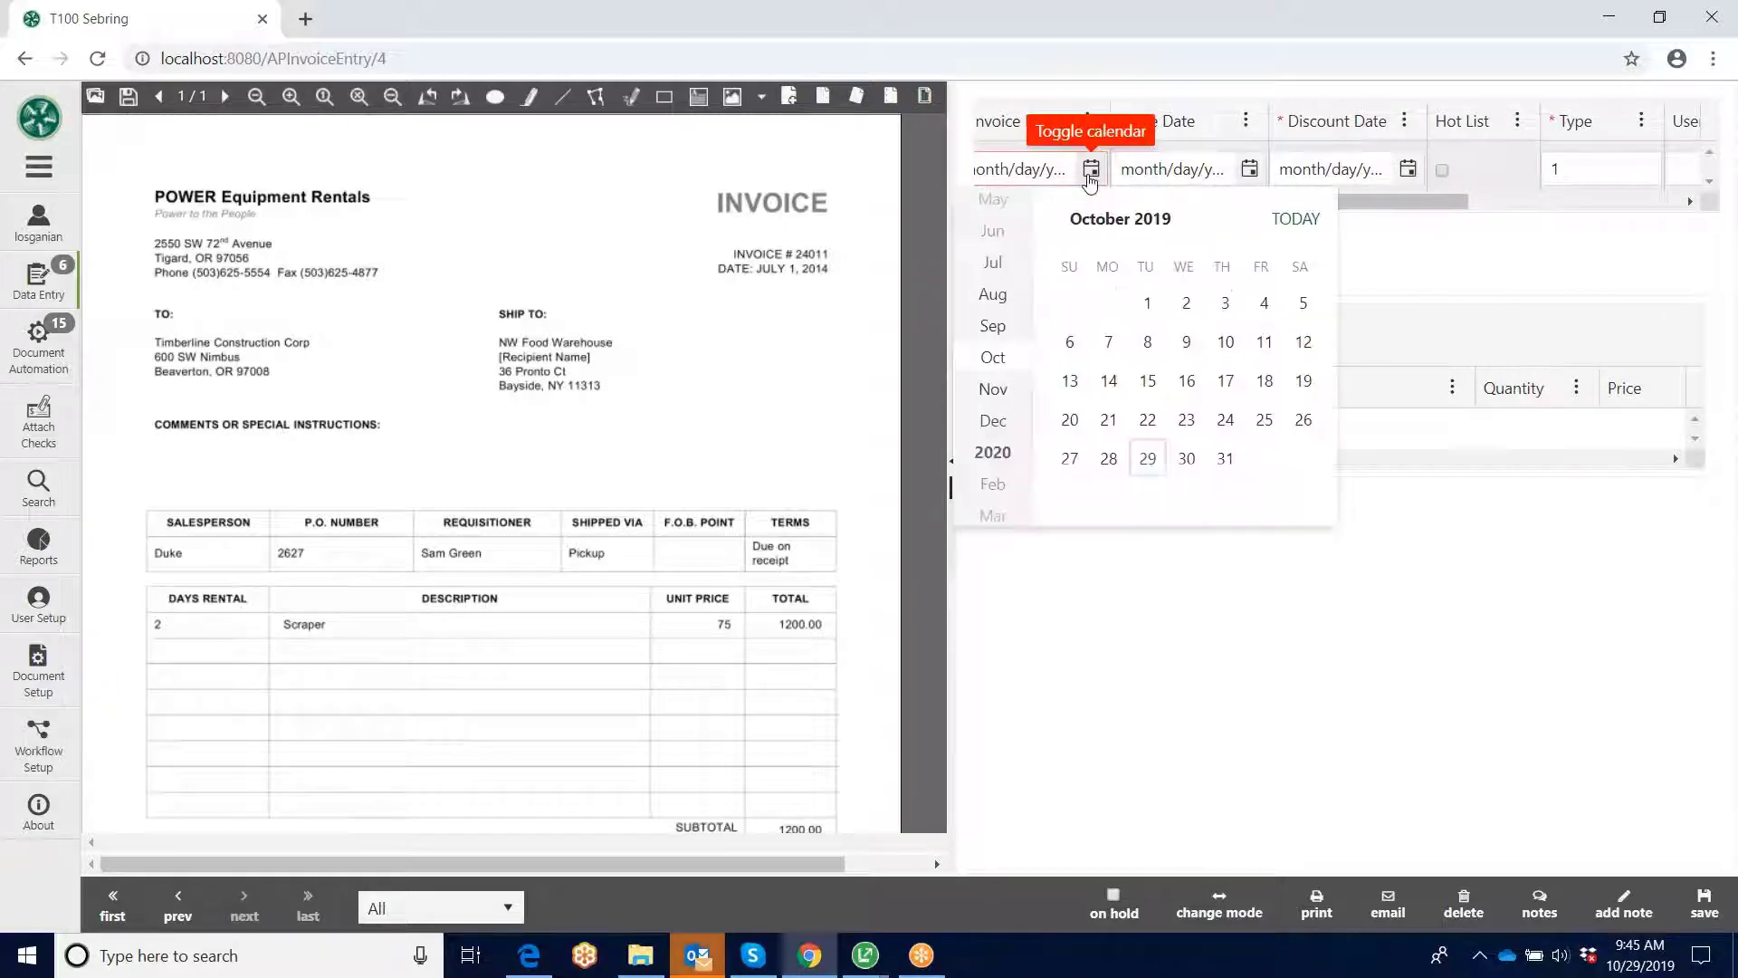
pyautogui.click(1148, 459)
pyautogui.press('Tab')
pyautogui.press('Tab')
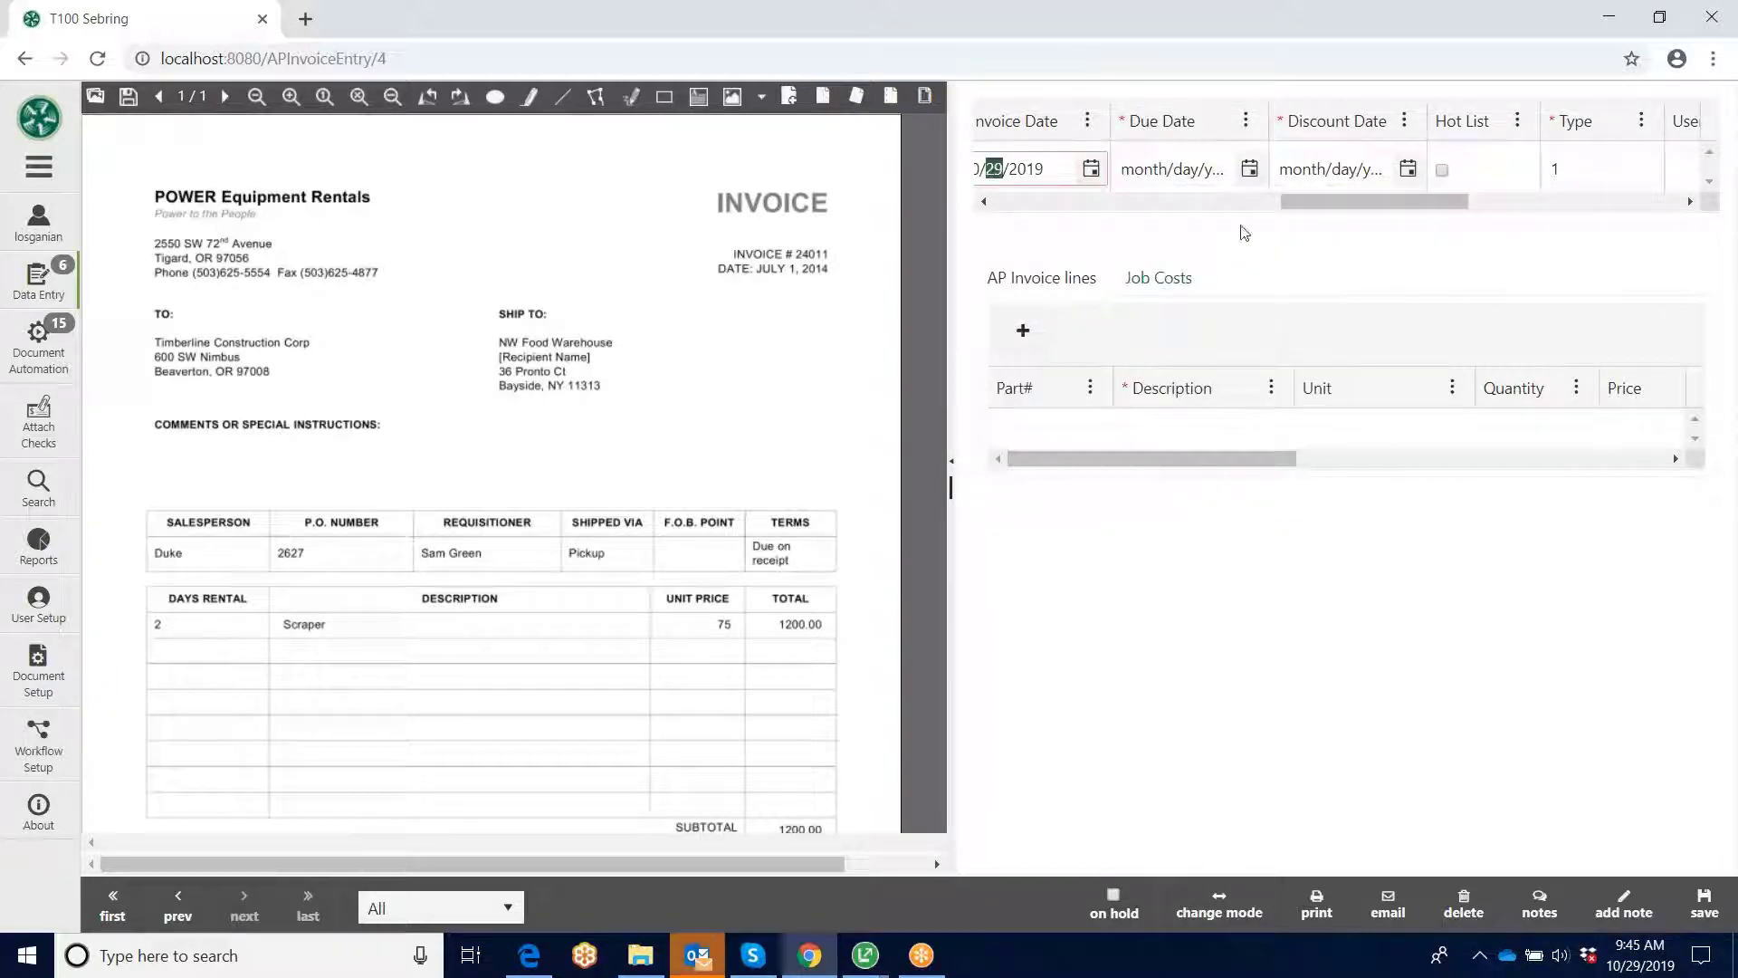
pyautogui.press('Tab')
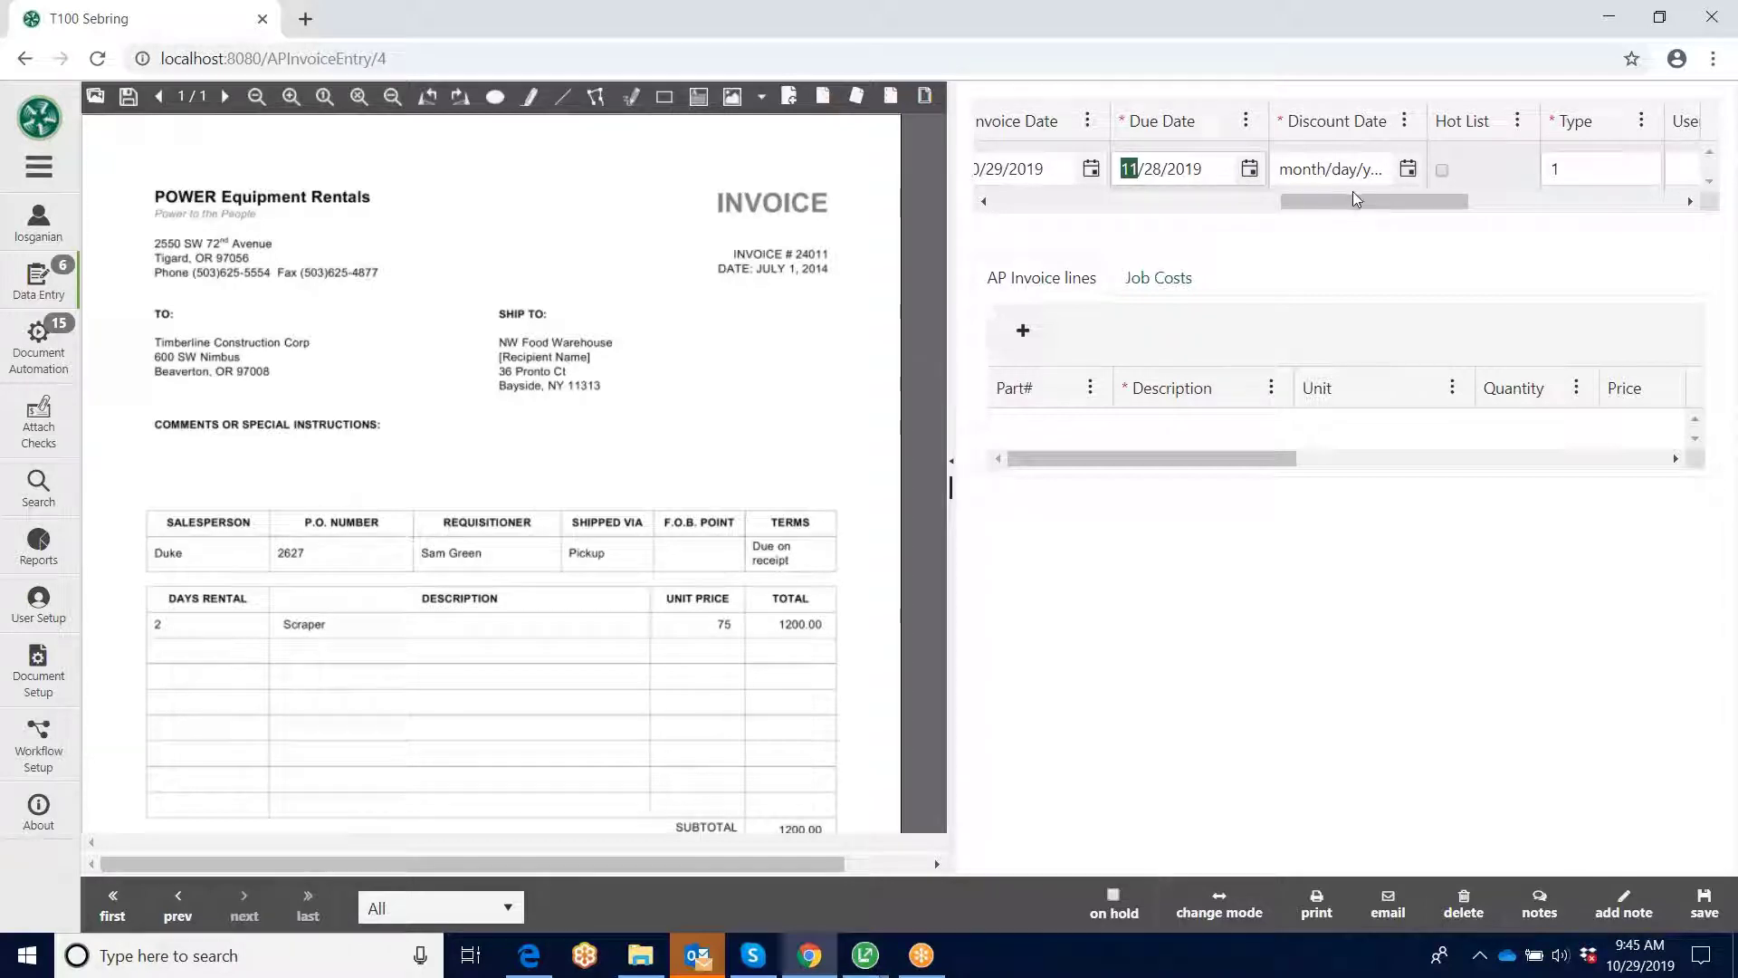
pyautogui.press('Tab')
pyautogui.press('Tab')
pyautogui.press('Tab')
pyautogui.press('Tab')
pyautogui.press('Tab')
pyautogui.press('Tab')
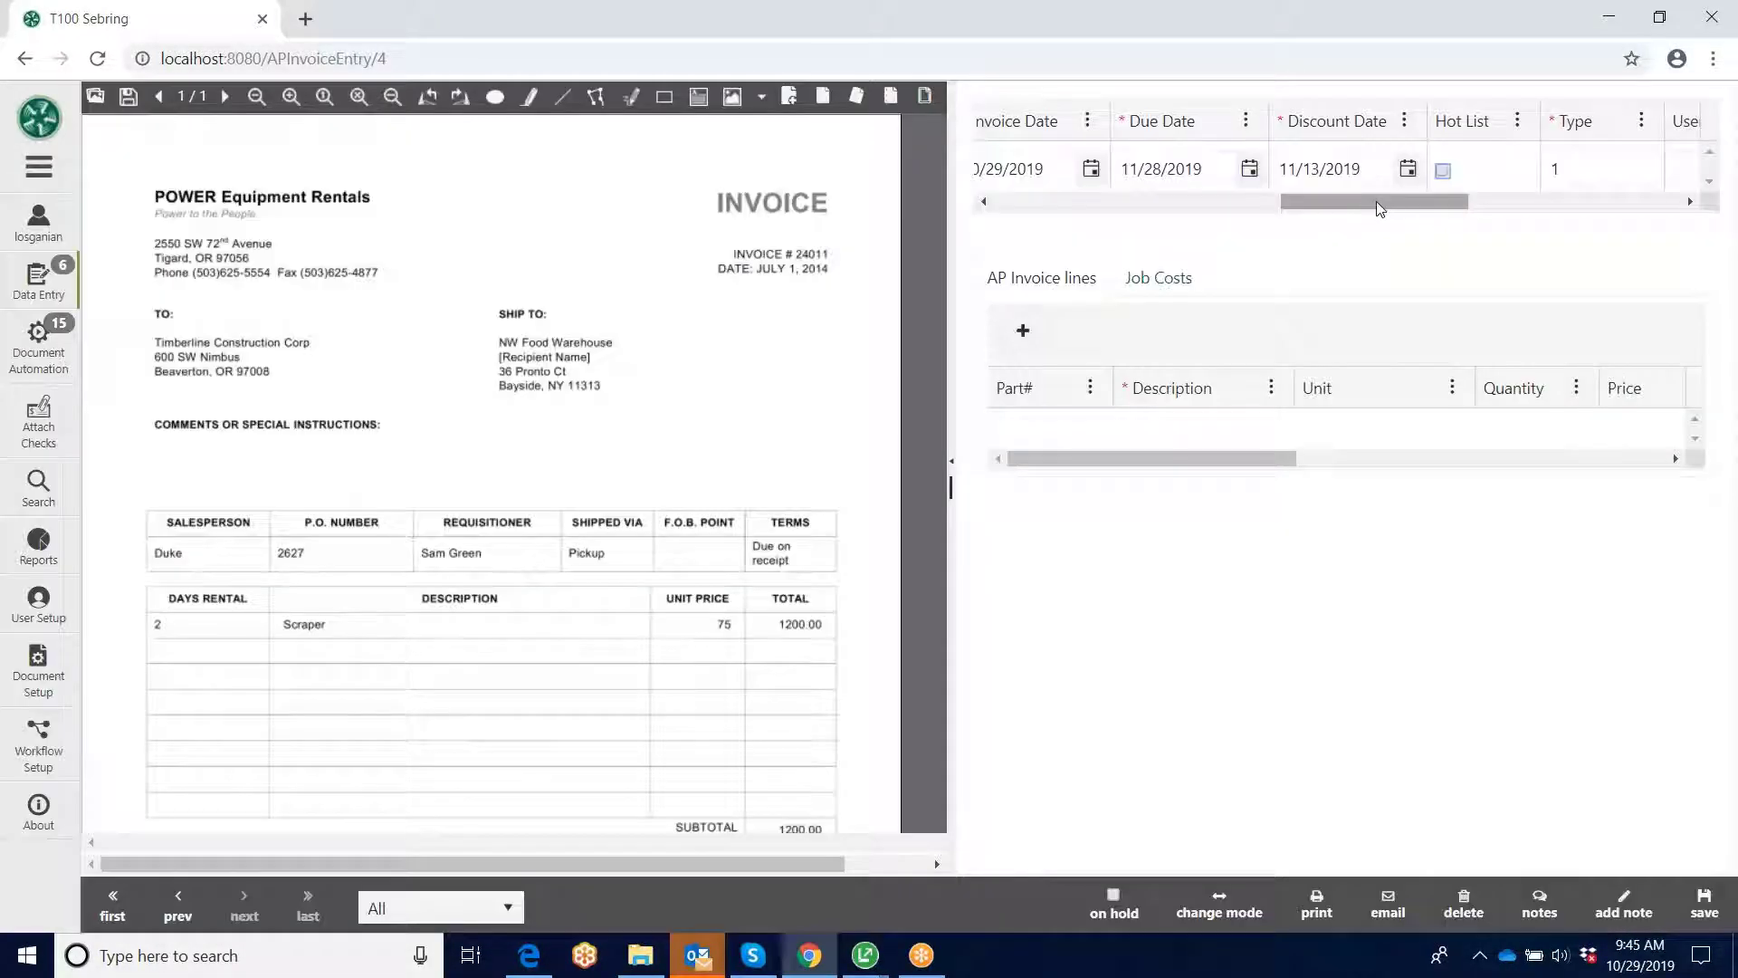
# Step: Advance through the remaining invoice header fields, keeping their defaults, and start an AP invoice line
pyautogui.press('Tab')
pyautogui.press('Tab')
pyautogui.press('Tab')
pyautogui.press('Tab')
pyautogui.press('Tab')
pyautogui.press('Tab')
pyautogui.press('Tab')
pyautogui.press('Tab')
pyautogui.press('Tab')
pyautogui.press('Tab')
pyautogui.press('Tab')
pyautogui.press('Tab')
pyautogui.press('Tab')
pyautogui.press('Tab')
pyautogui.press('Tab')
pyautogui.press('Tab')
pyautogui.press('Tab')
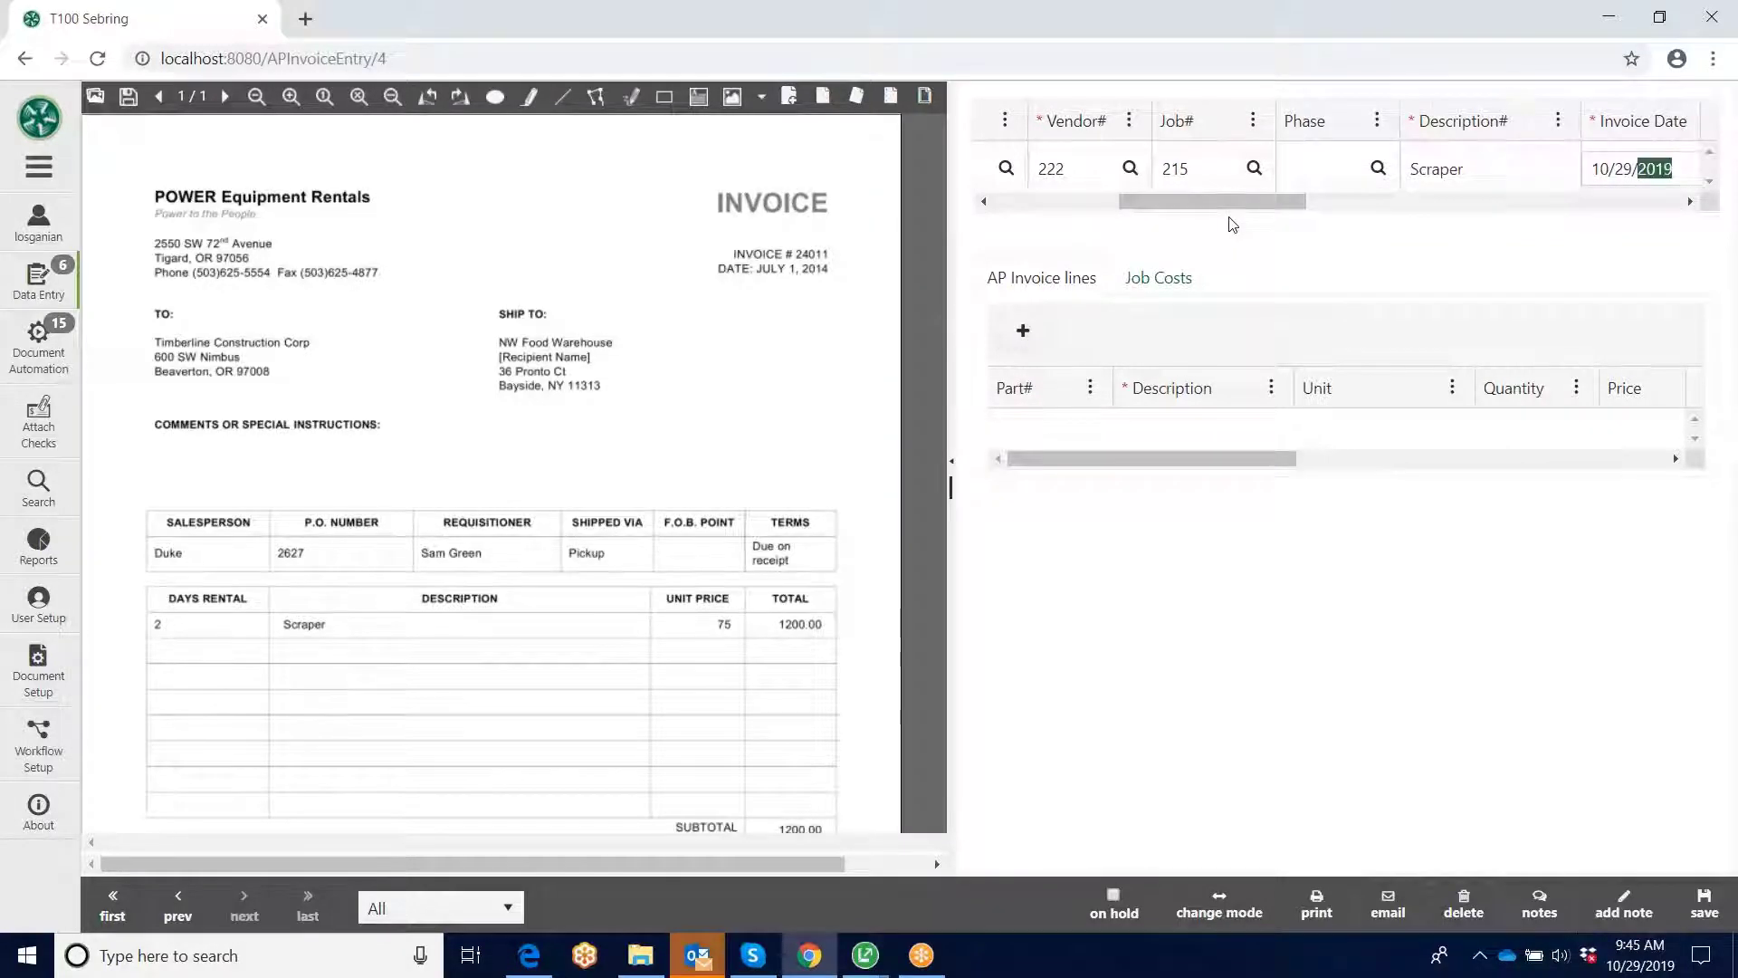
pyautogui.press('Tab')
pyautogui.press('Tab')
pyautogui.press('Tab')
pyautogui.press('Tab')
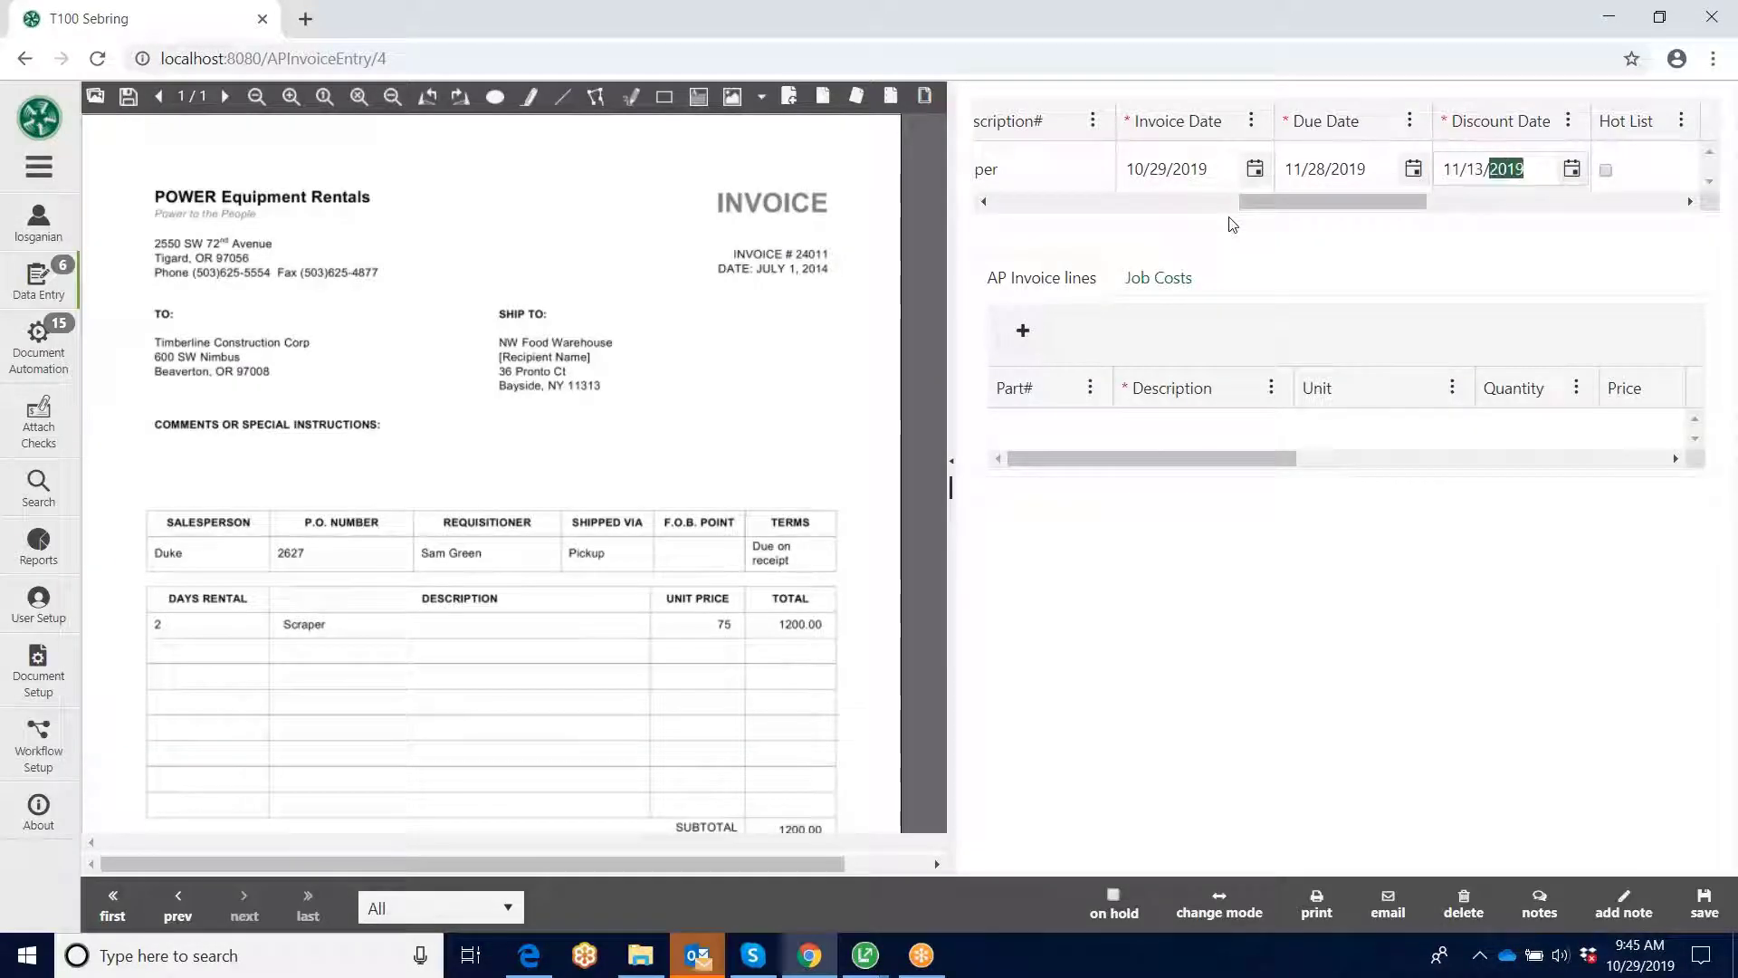
pyautogui.press('Tab')
pyautogui.press('Tab')
pyautogui.press('Tab')
pyautogui.press('Tab')
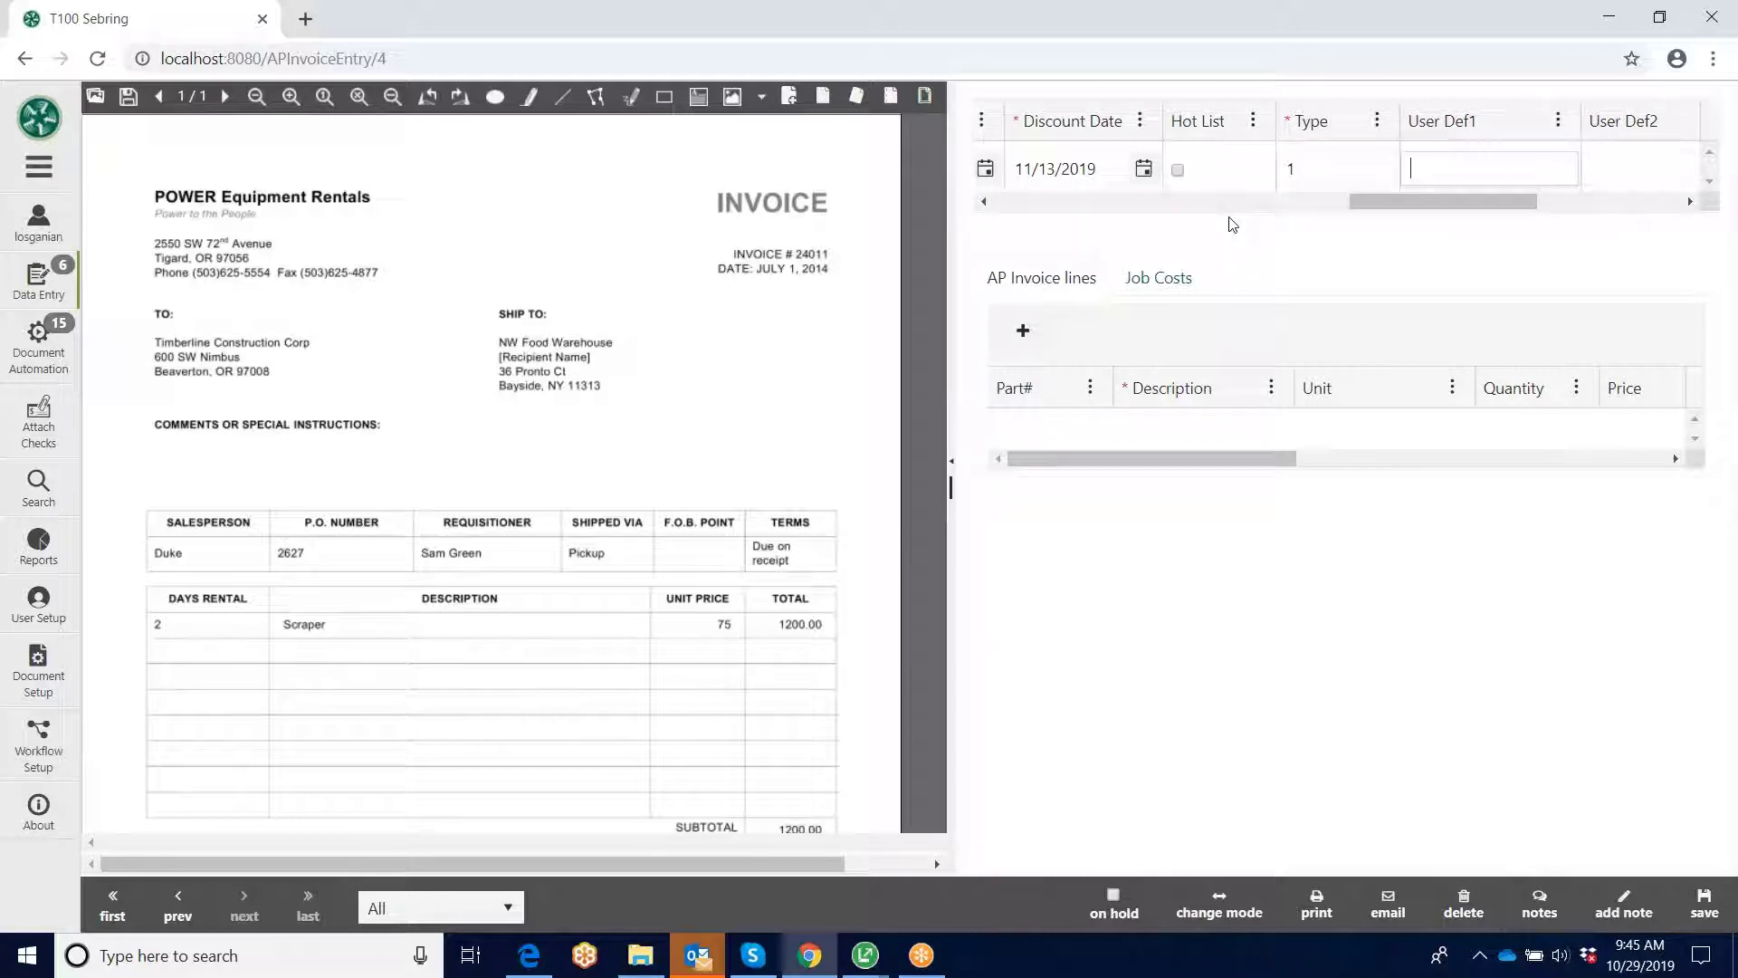
pyautogui.press('Tab')
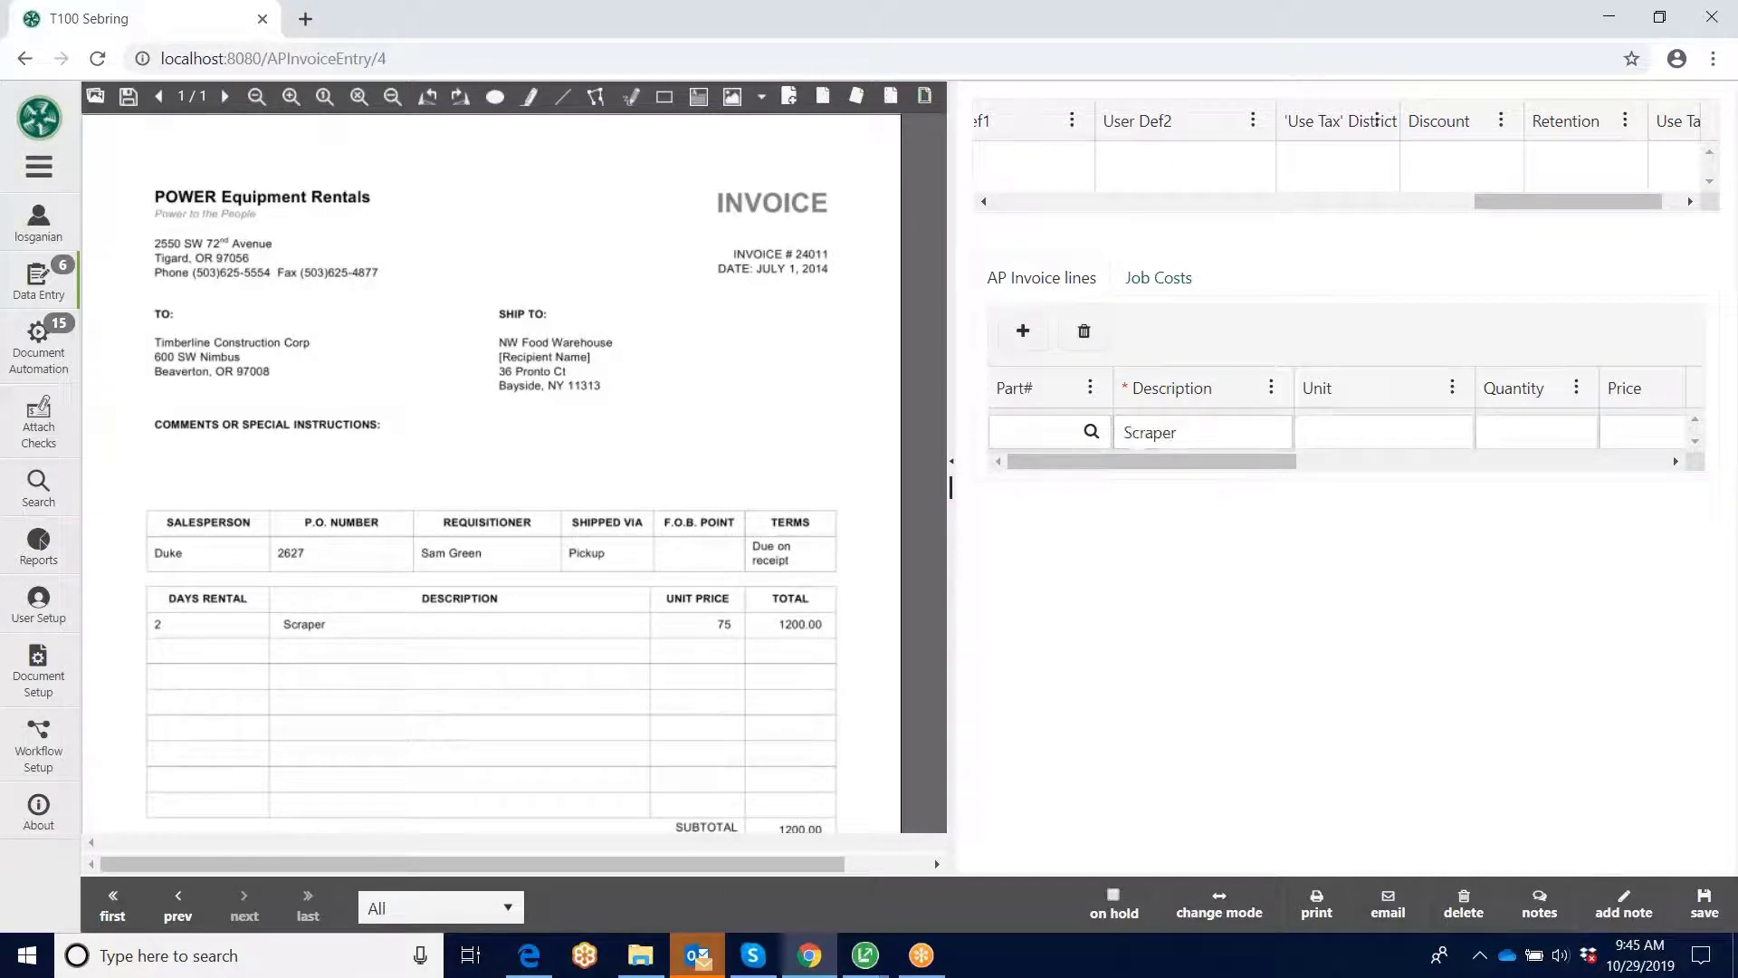
# Step: Enter quantity 1 and price 1200 on the Scraper invoice line, accepting account 5001
pyautogui.press('Tab')
pyautogui.press('Tab')
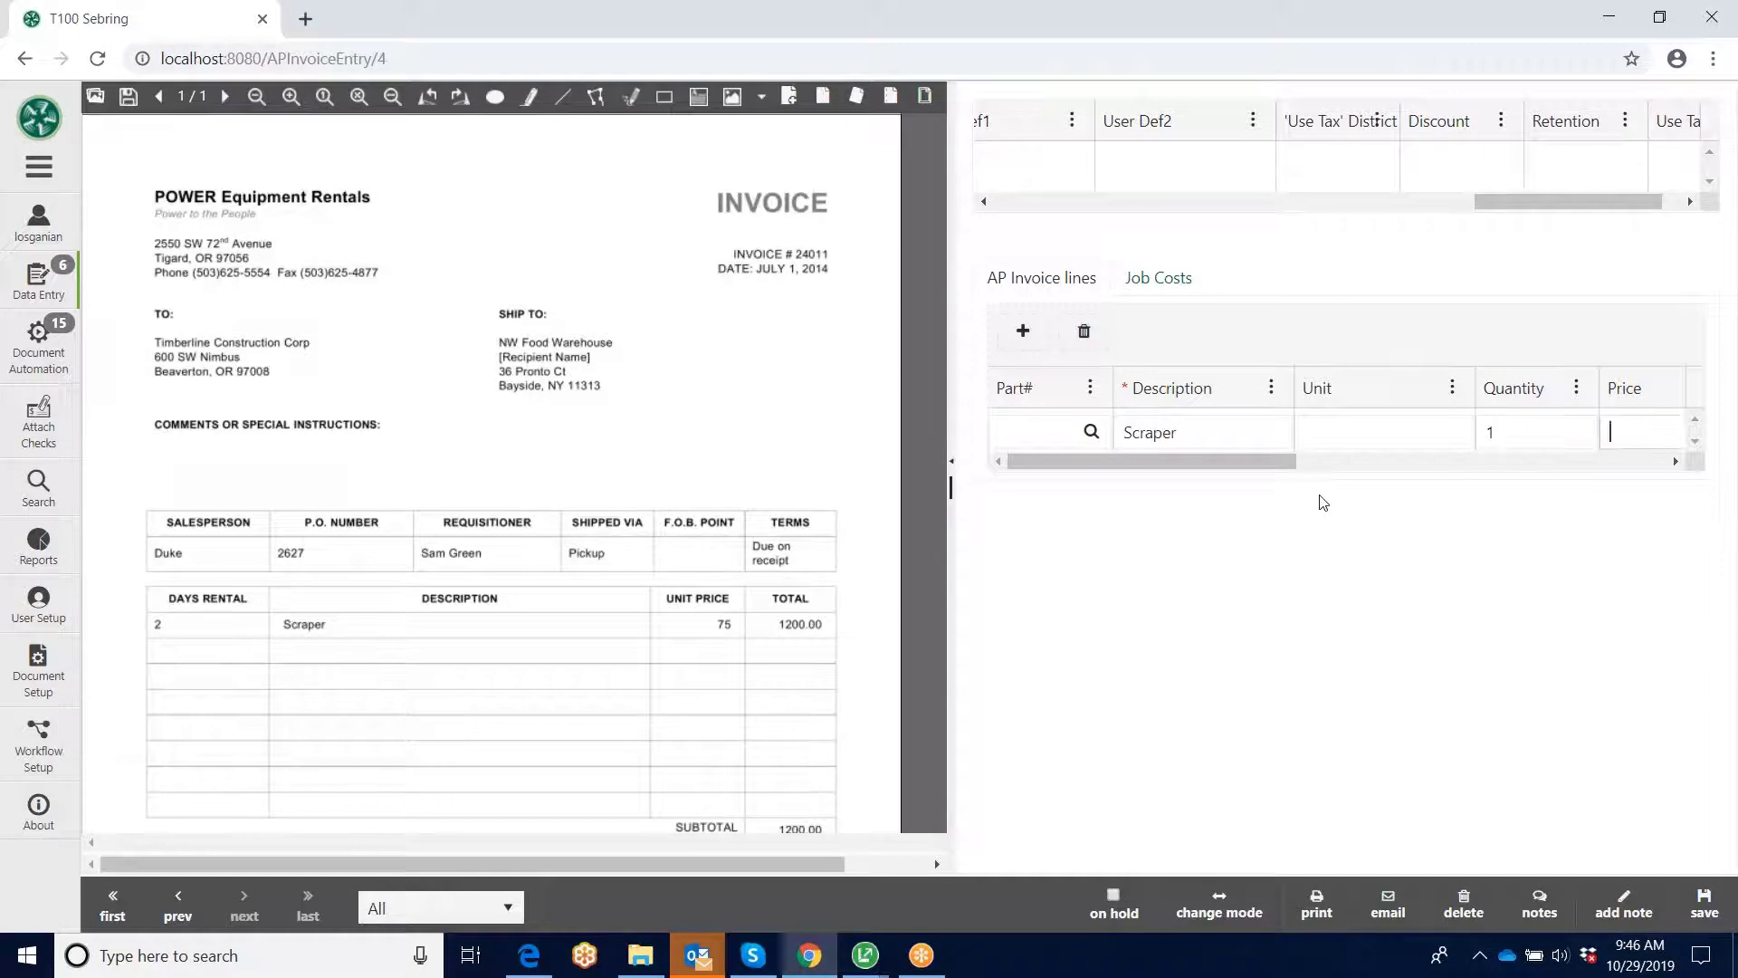
pyautogui.press('Tab')
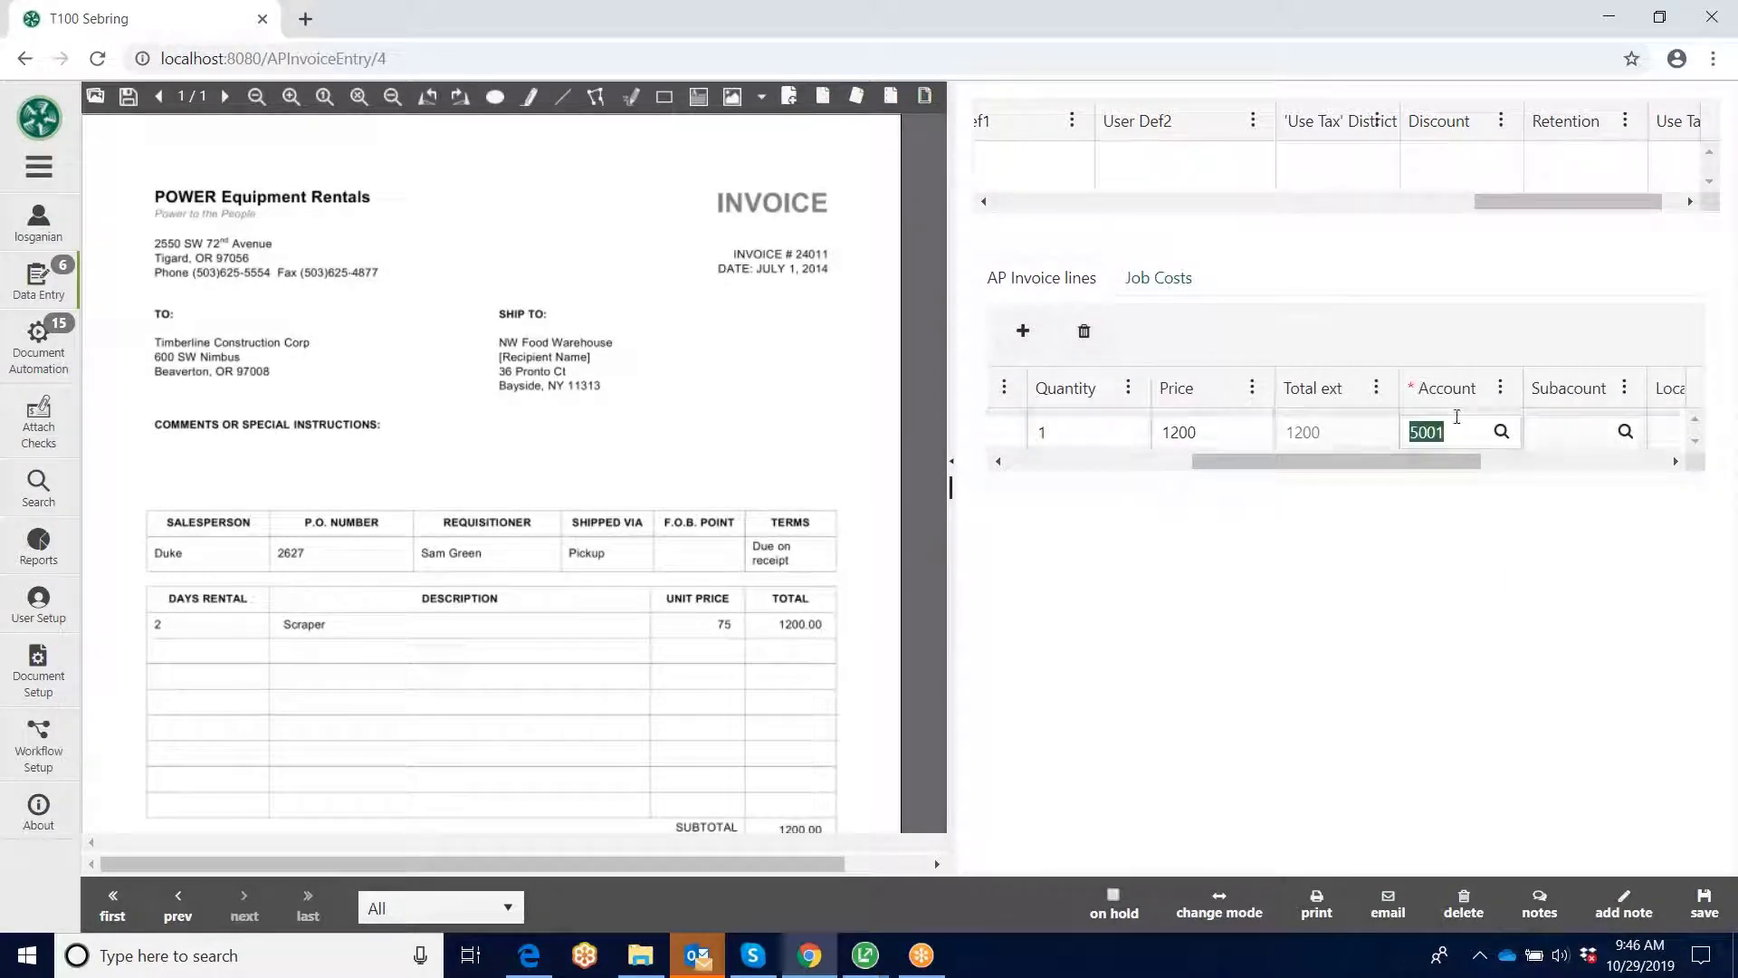
pyautogui.press('Tab')
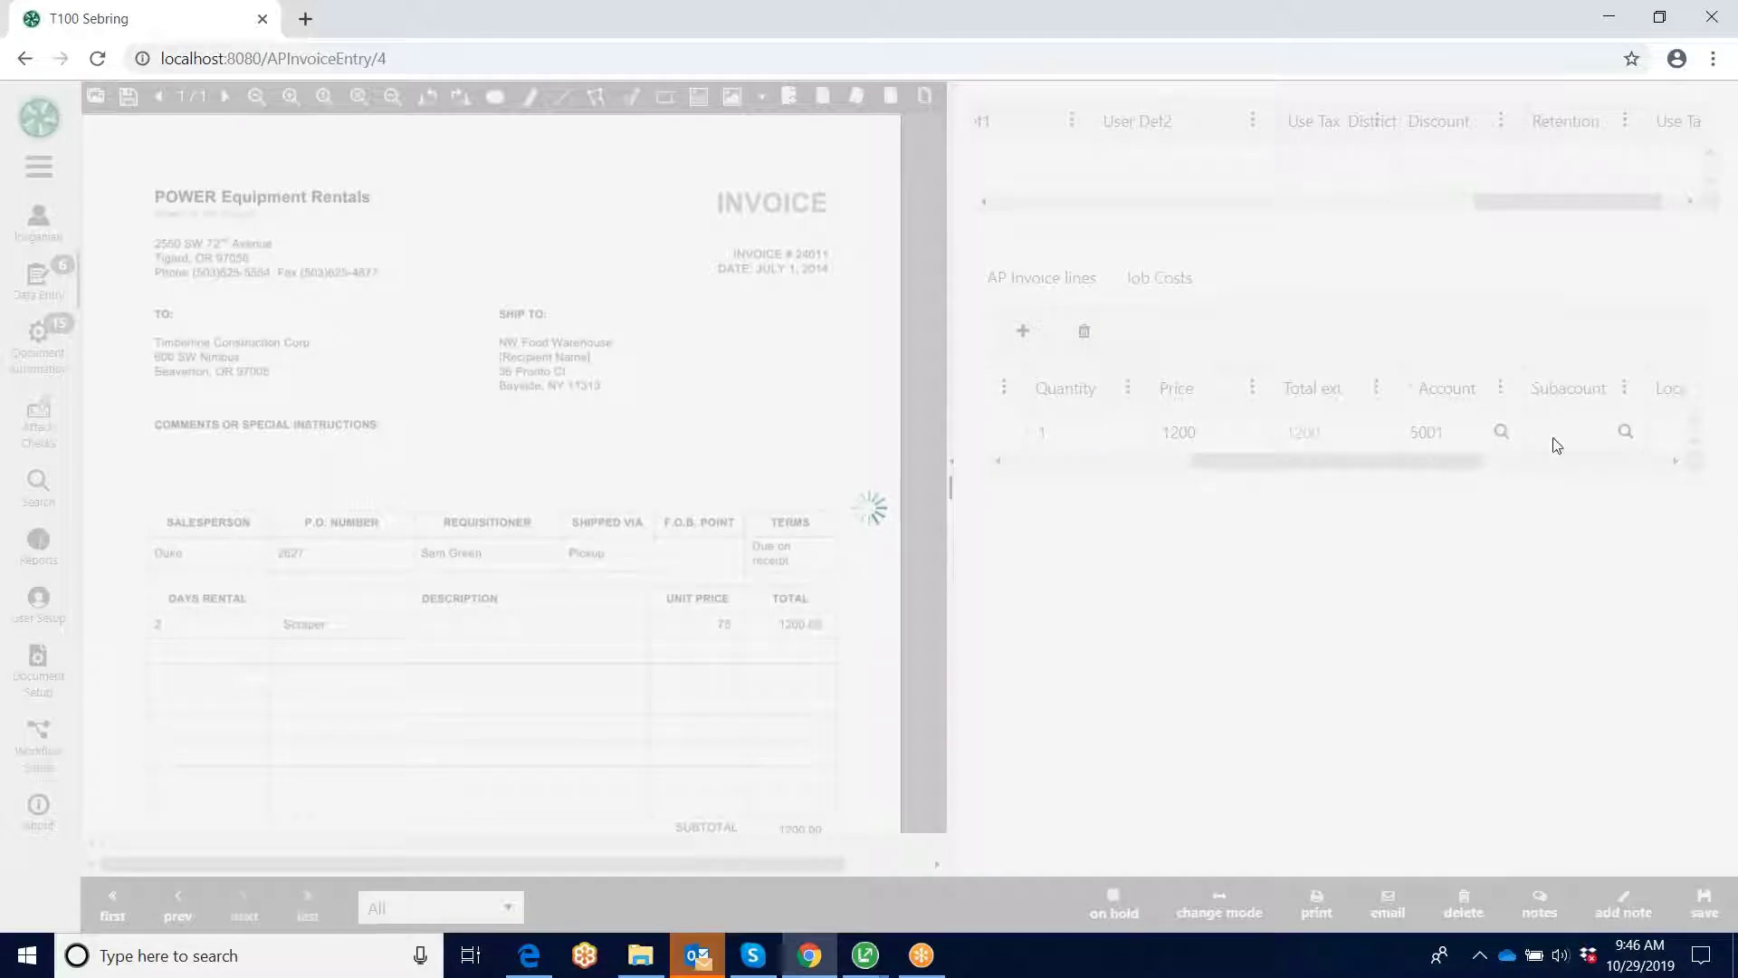
# Step: Complete the Scraper invoice line with the remaining fields at their defaults and delete the extra line added below it
pyautogui.press('Tab')
pyautogui.press('Tab')
pyautogui.press('Tab')
pyautogui.press('Tab')
pyautogui.press('Tab')
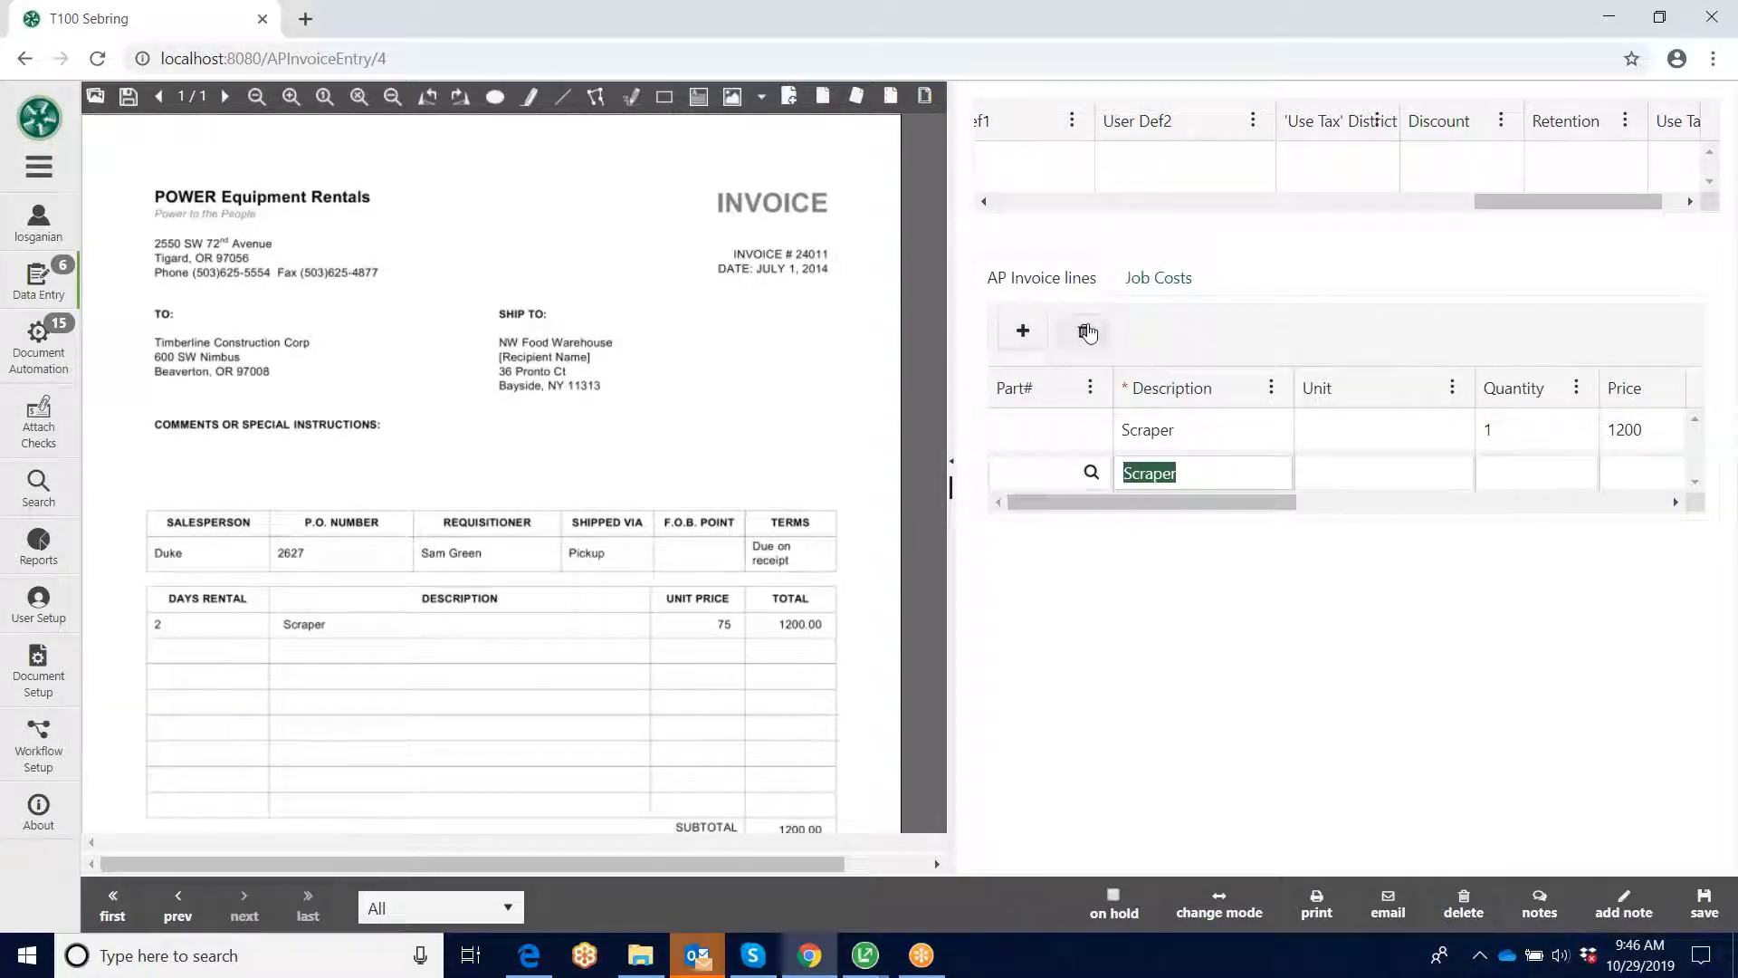
pyautogui.click(1084, 330)
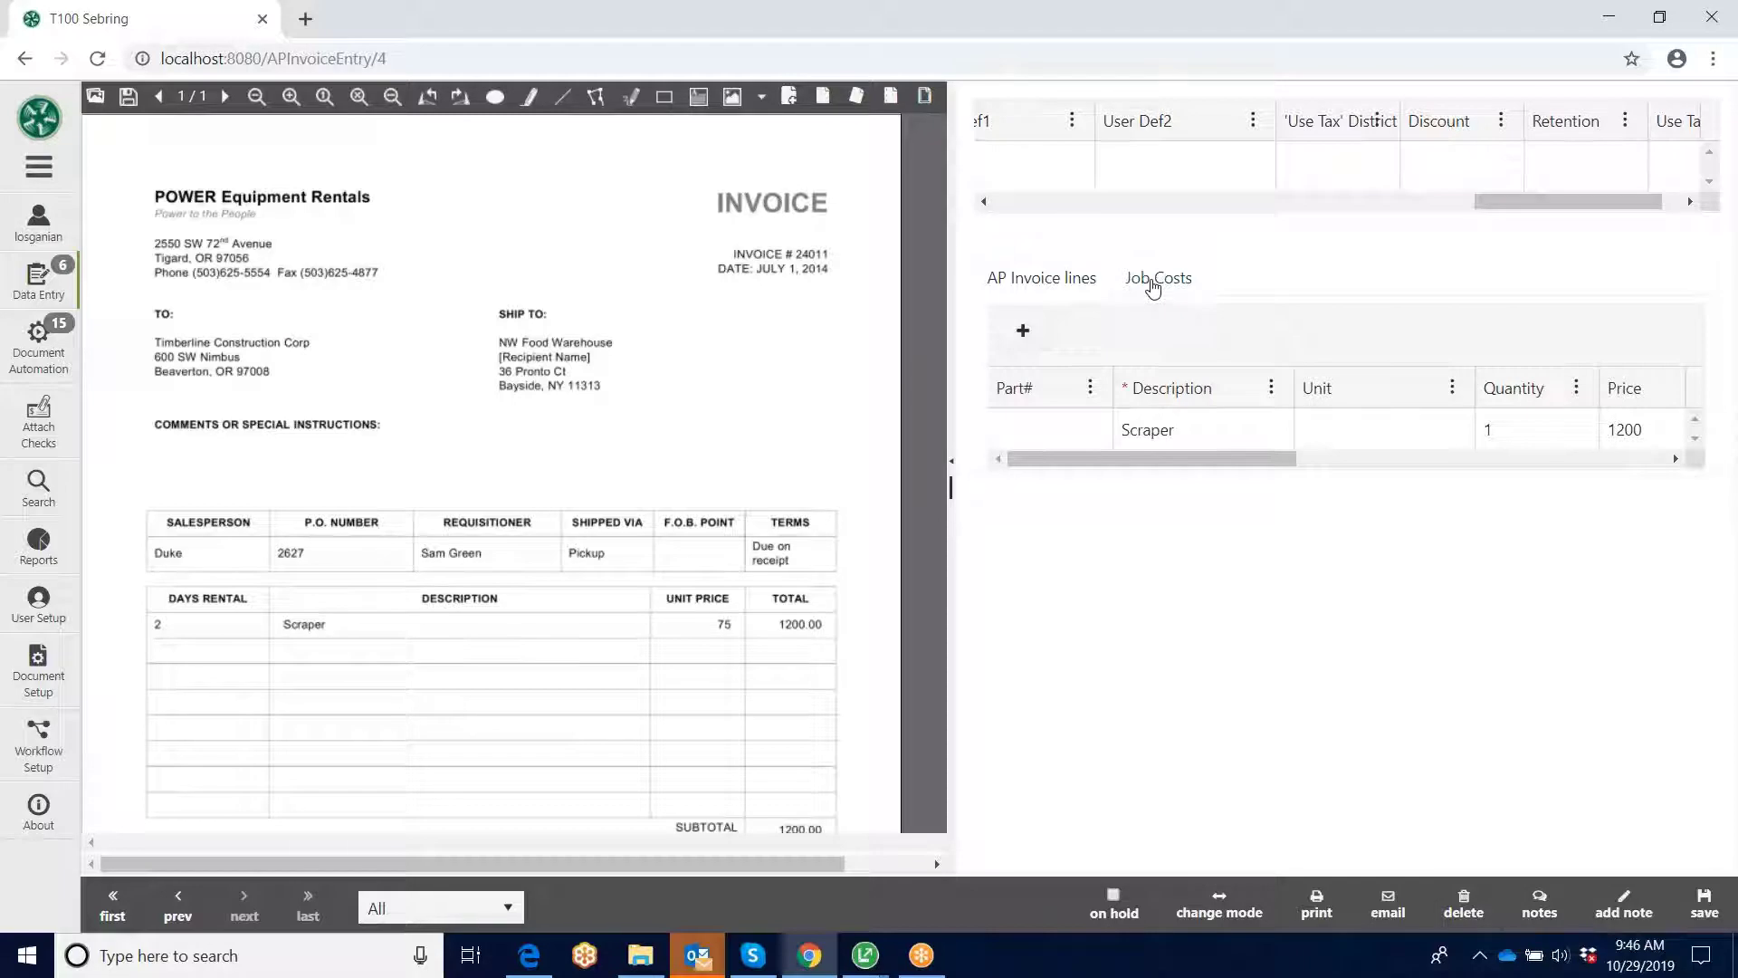
# Step: Add a job cost row for job 215, keeping the Scraper description, a blank phase and cost code 2000
pyautogui.click(1153, 283)
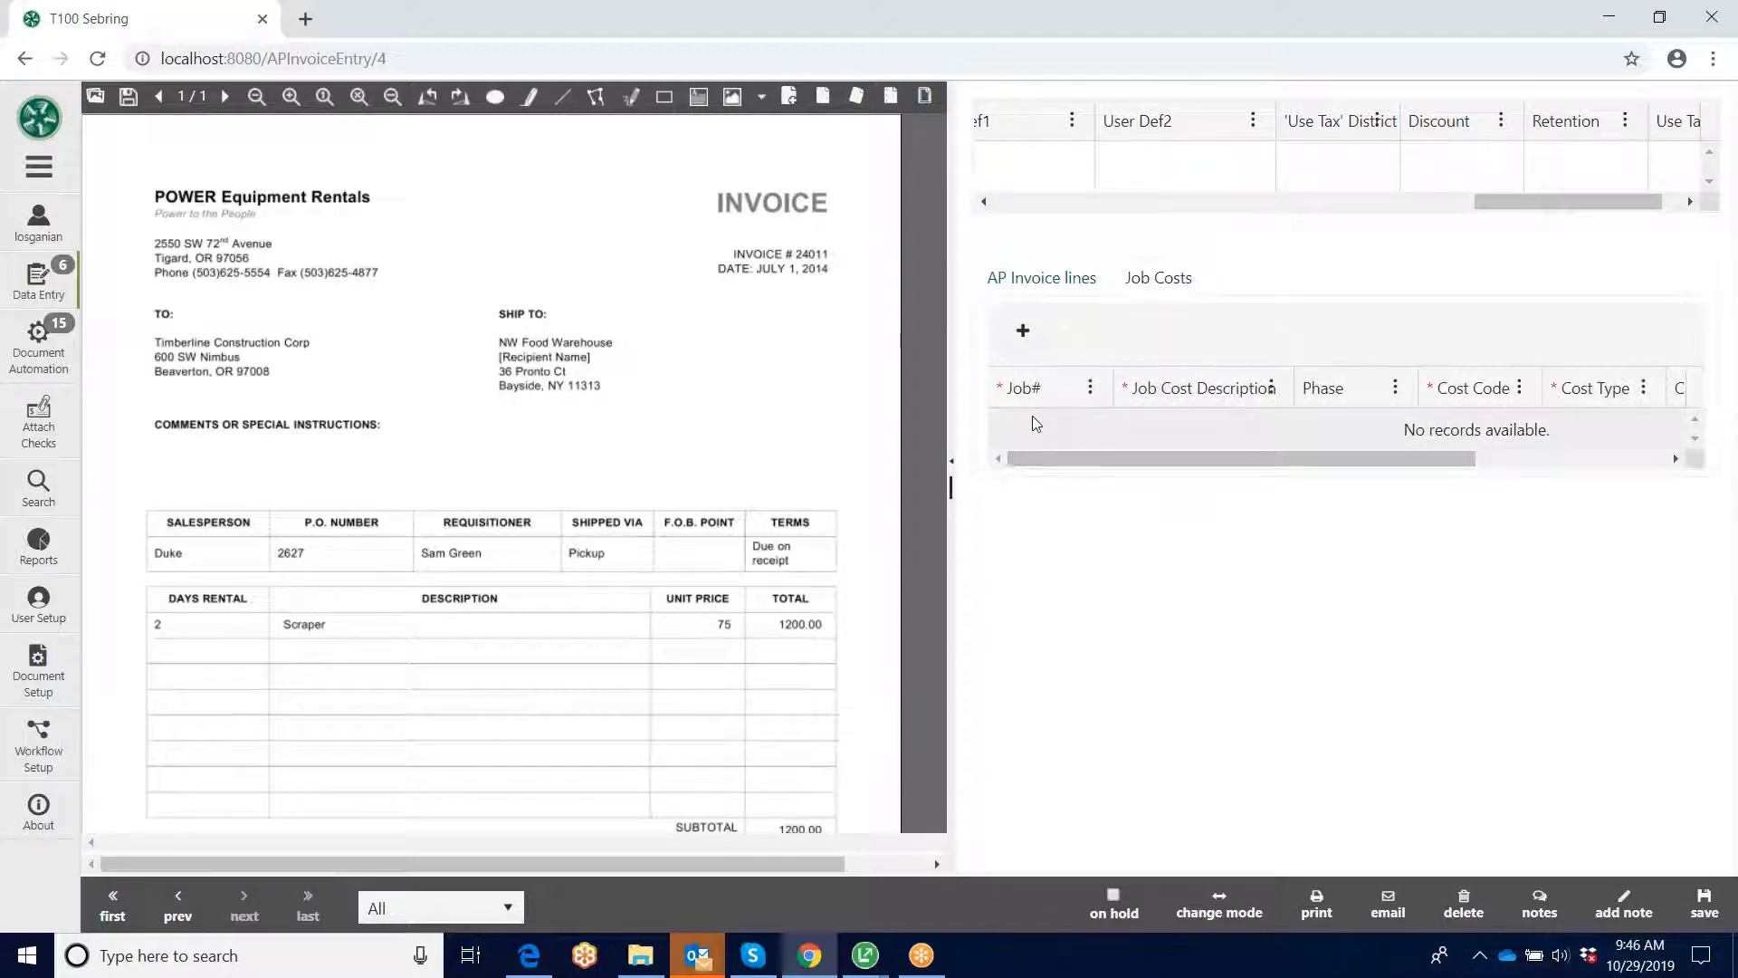
pyautogui.click(1023, 331)
pyautogui.write('215')
pyautogui.press('Tab')
pyautogui.press('Tab')
pyautogui.press('Tab')
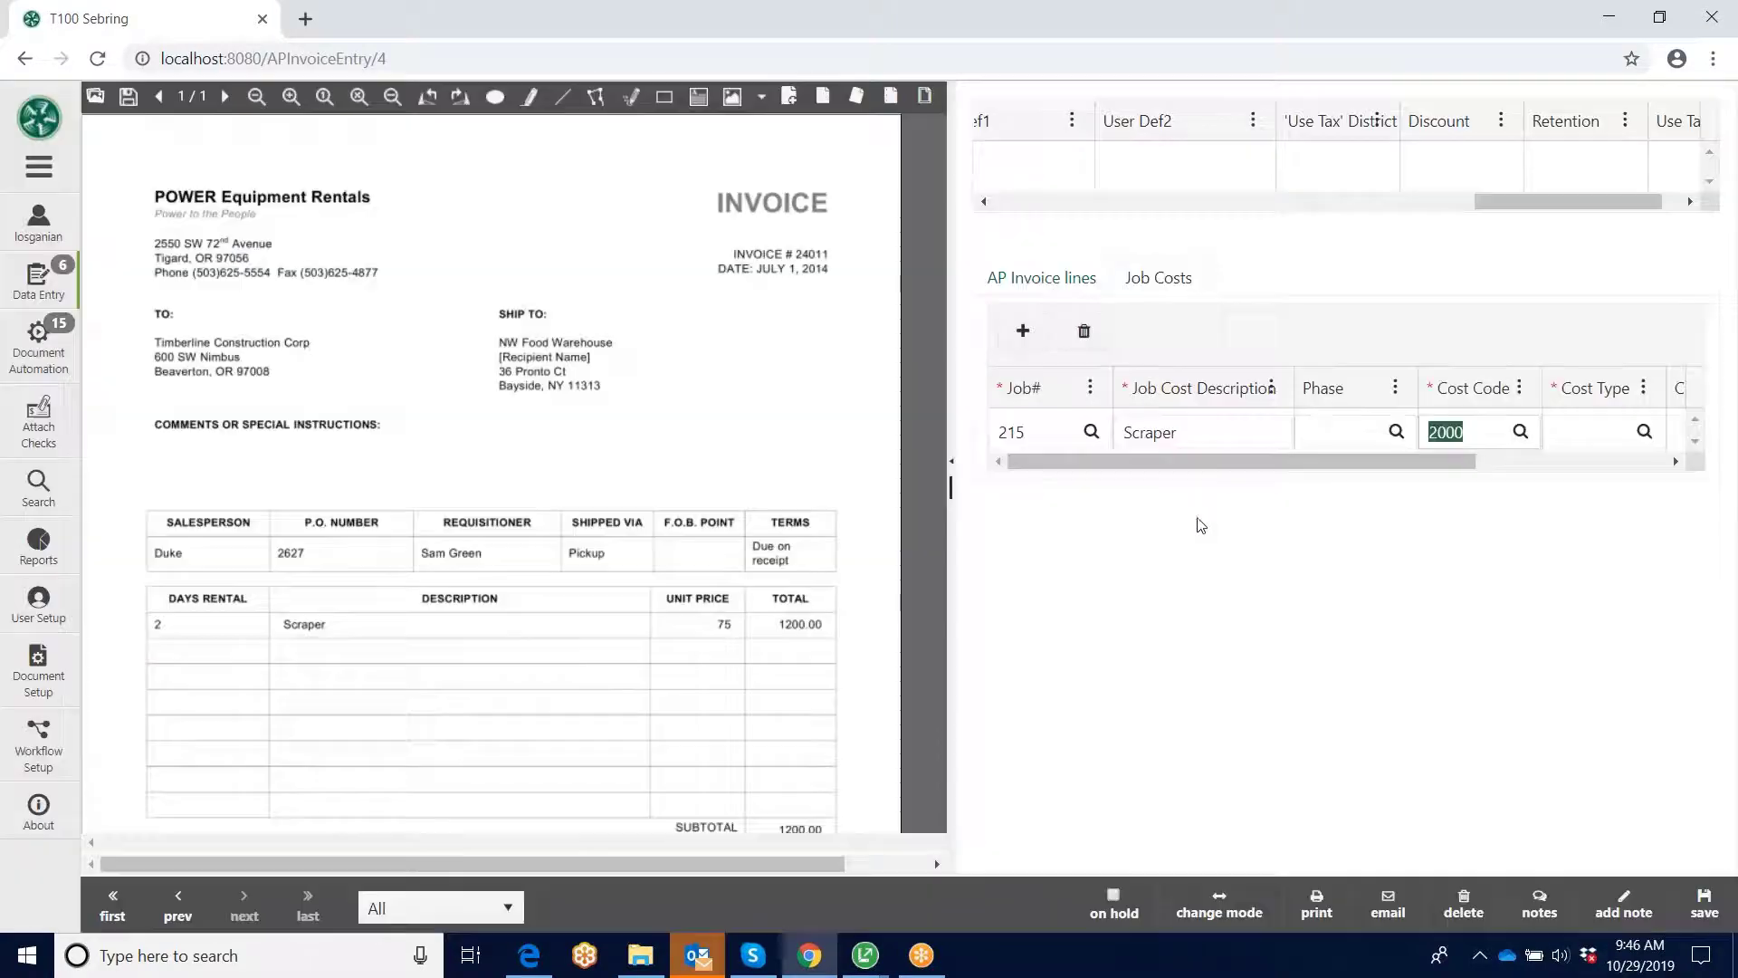
# Step: Set the job cost row's cost type to 1, accept the 1200 cost amount, and delete the extra row
pyautogui.press('Tab')
pyautogui.write('1')
pyautogui.moveTo(1300, 463); pyautogui.dragTo(1076, 487)
pyautogui.press('Tab')
pyautogui.press('Tab')
pyautogui.press('Tab')
pyautogui.press('Tab')
pyautogui.press('Tab')
pyautogui.press('Tab')
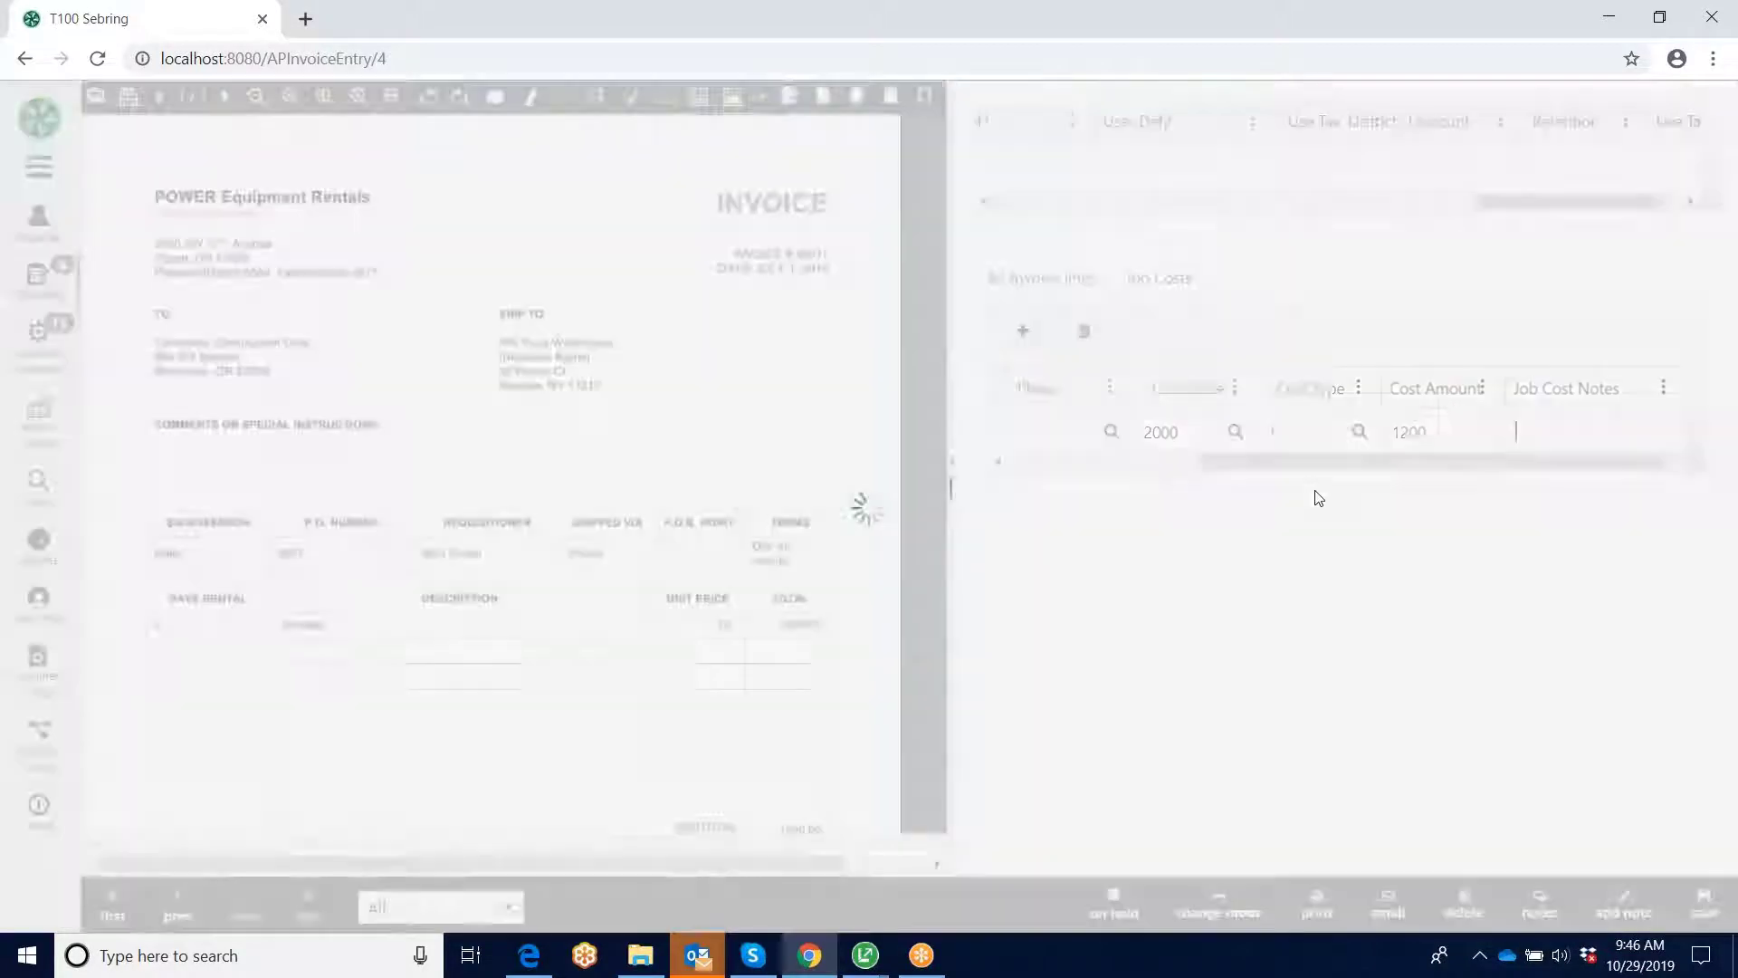
pyautogui.press('Tab')
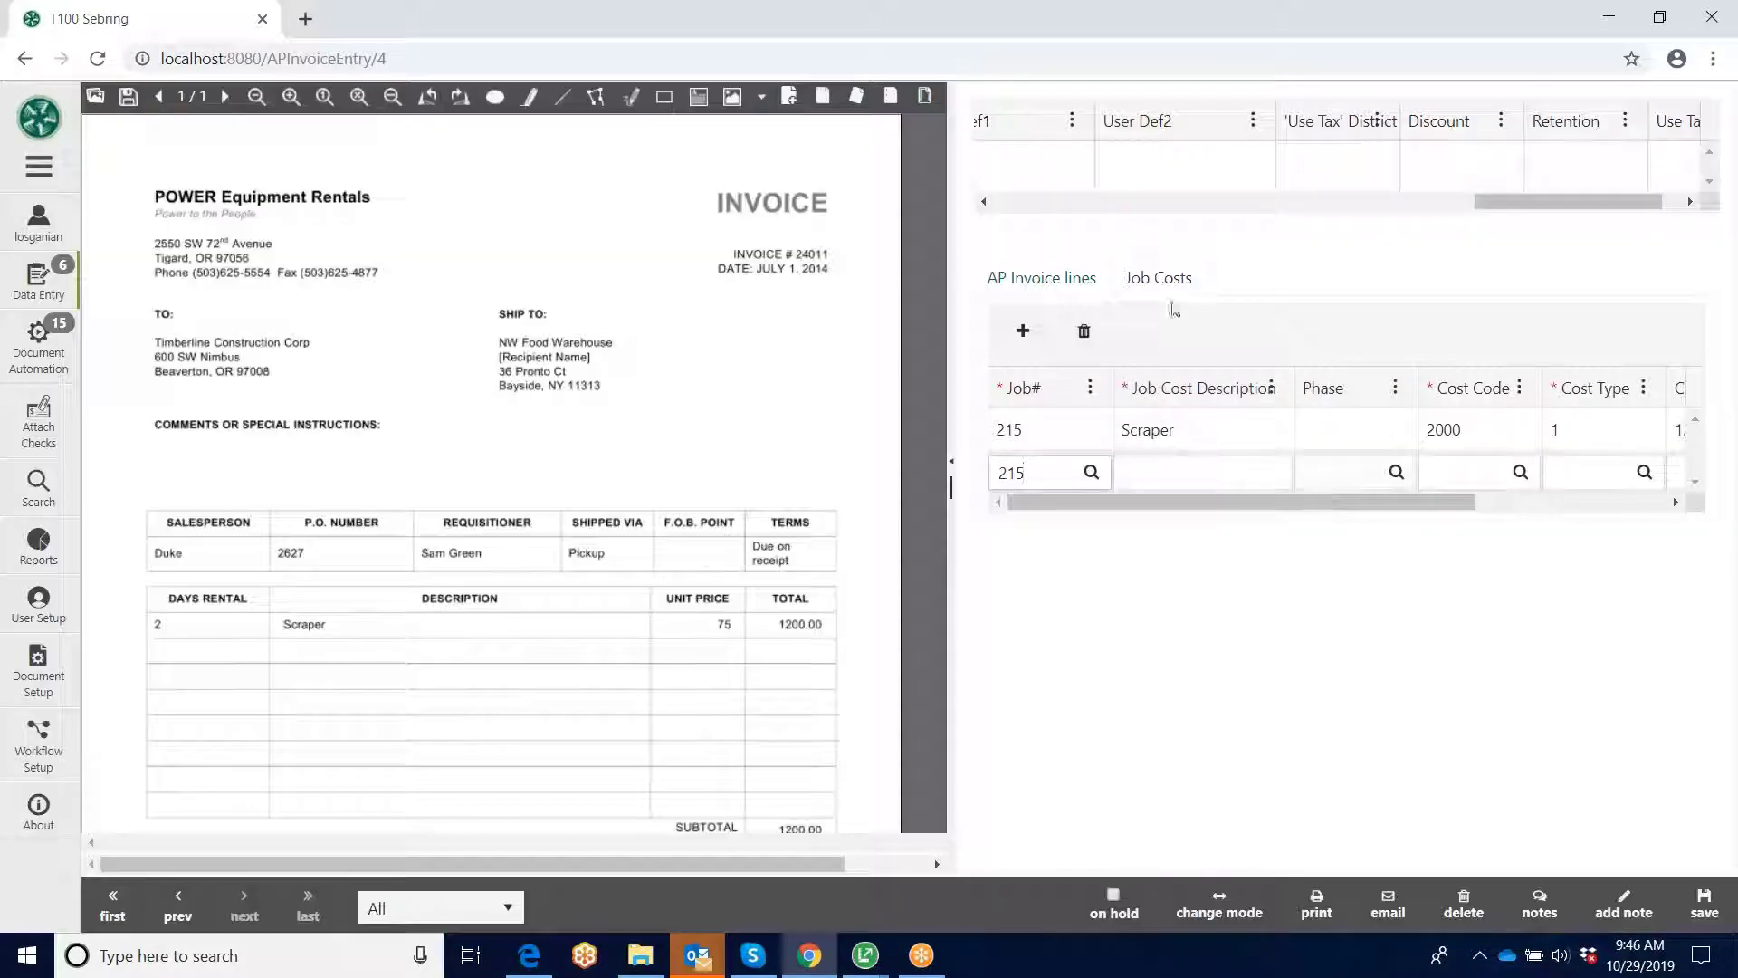
pyautogui.click(1084, 331)
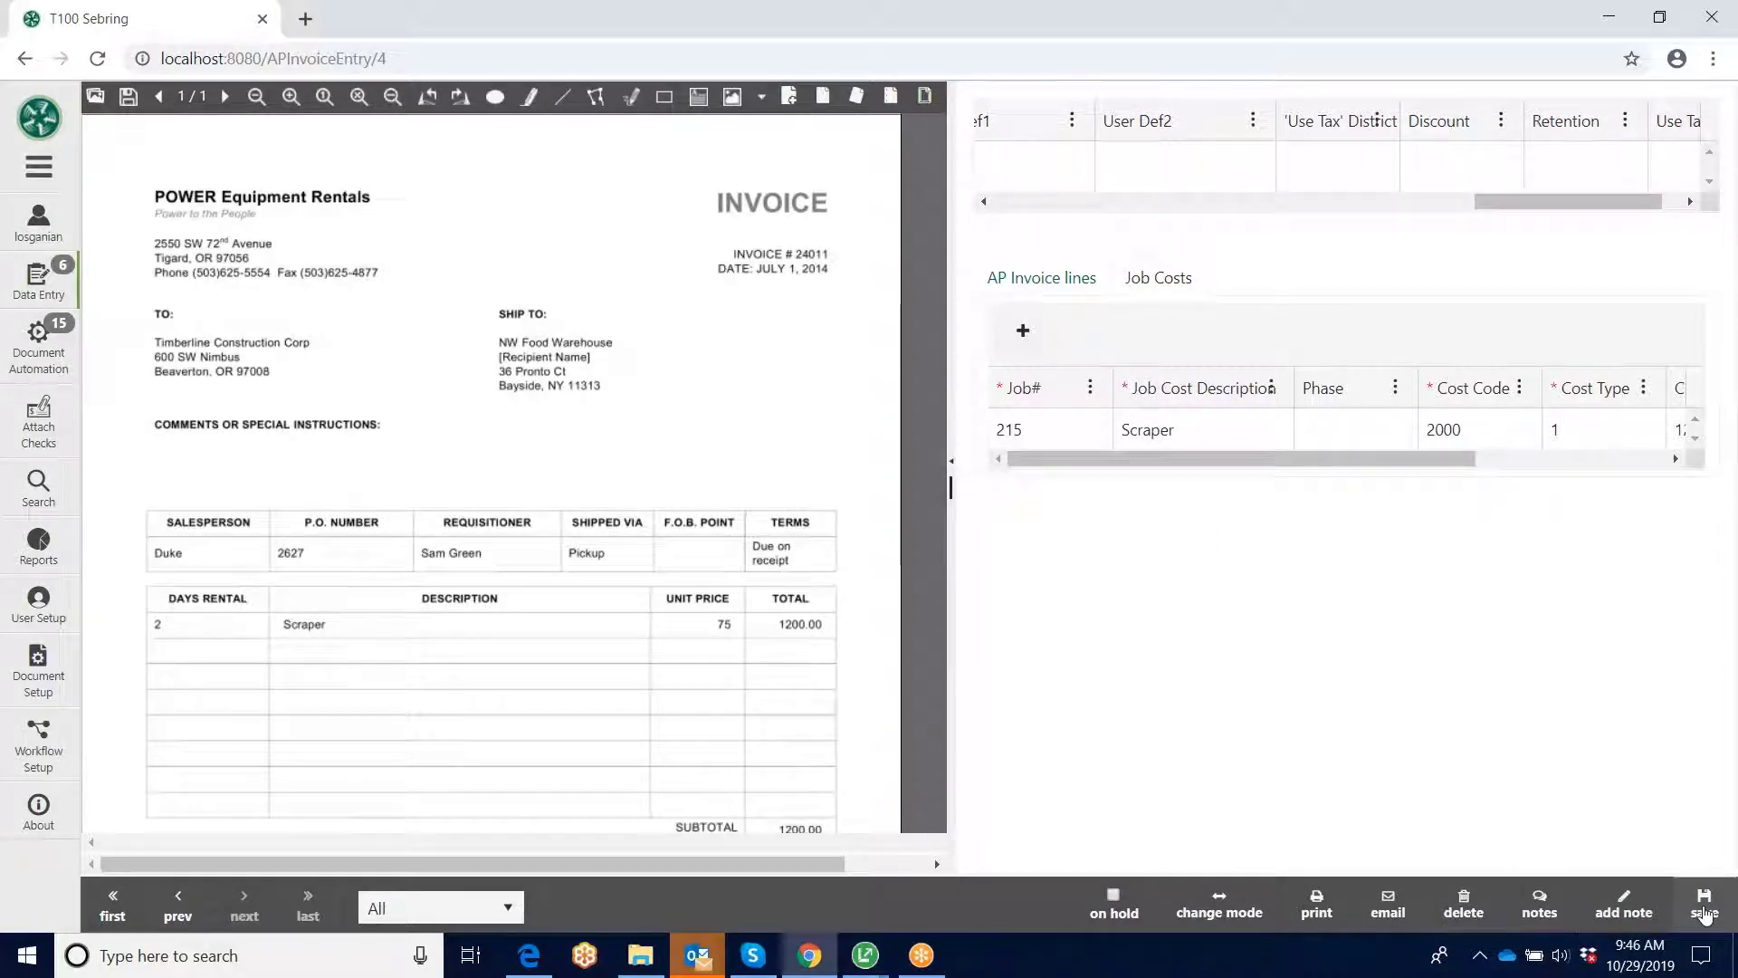
# Step: Save the invoice, accepting the posting period mismatch and the job cost budget overrun
pyautogui.click(1705, 905)
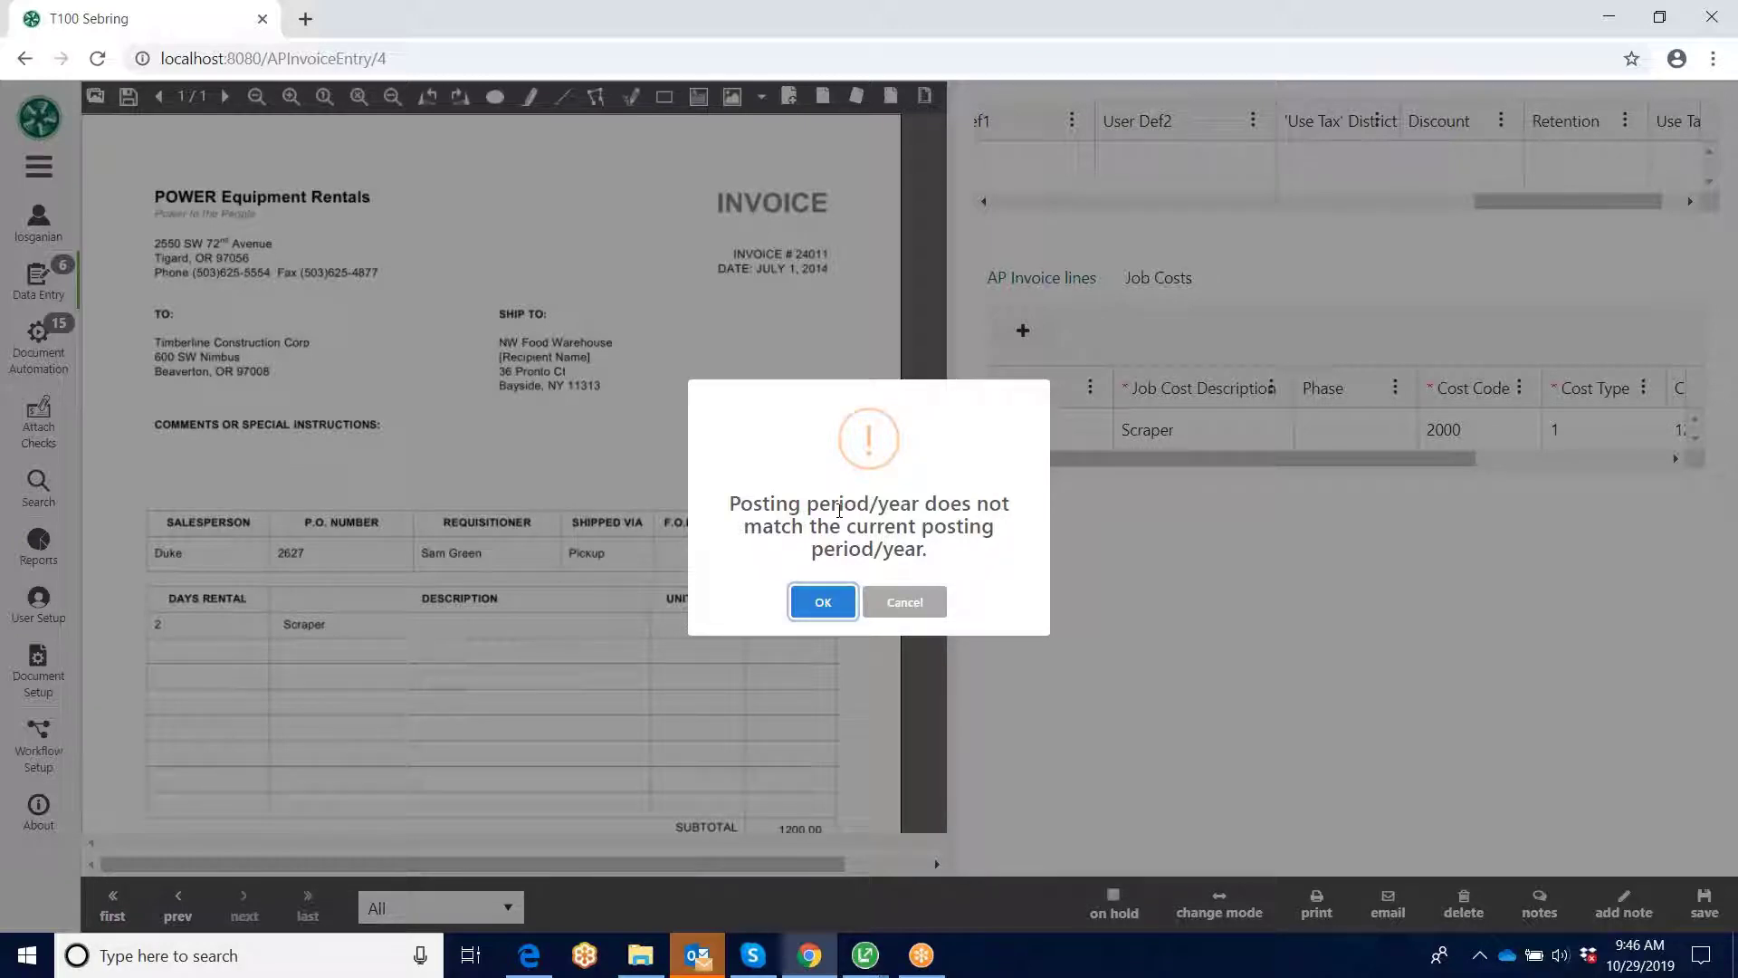
pyautogui.click(823, 605)
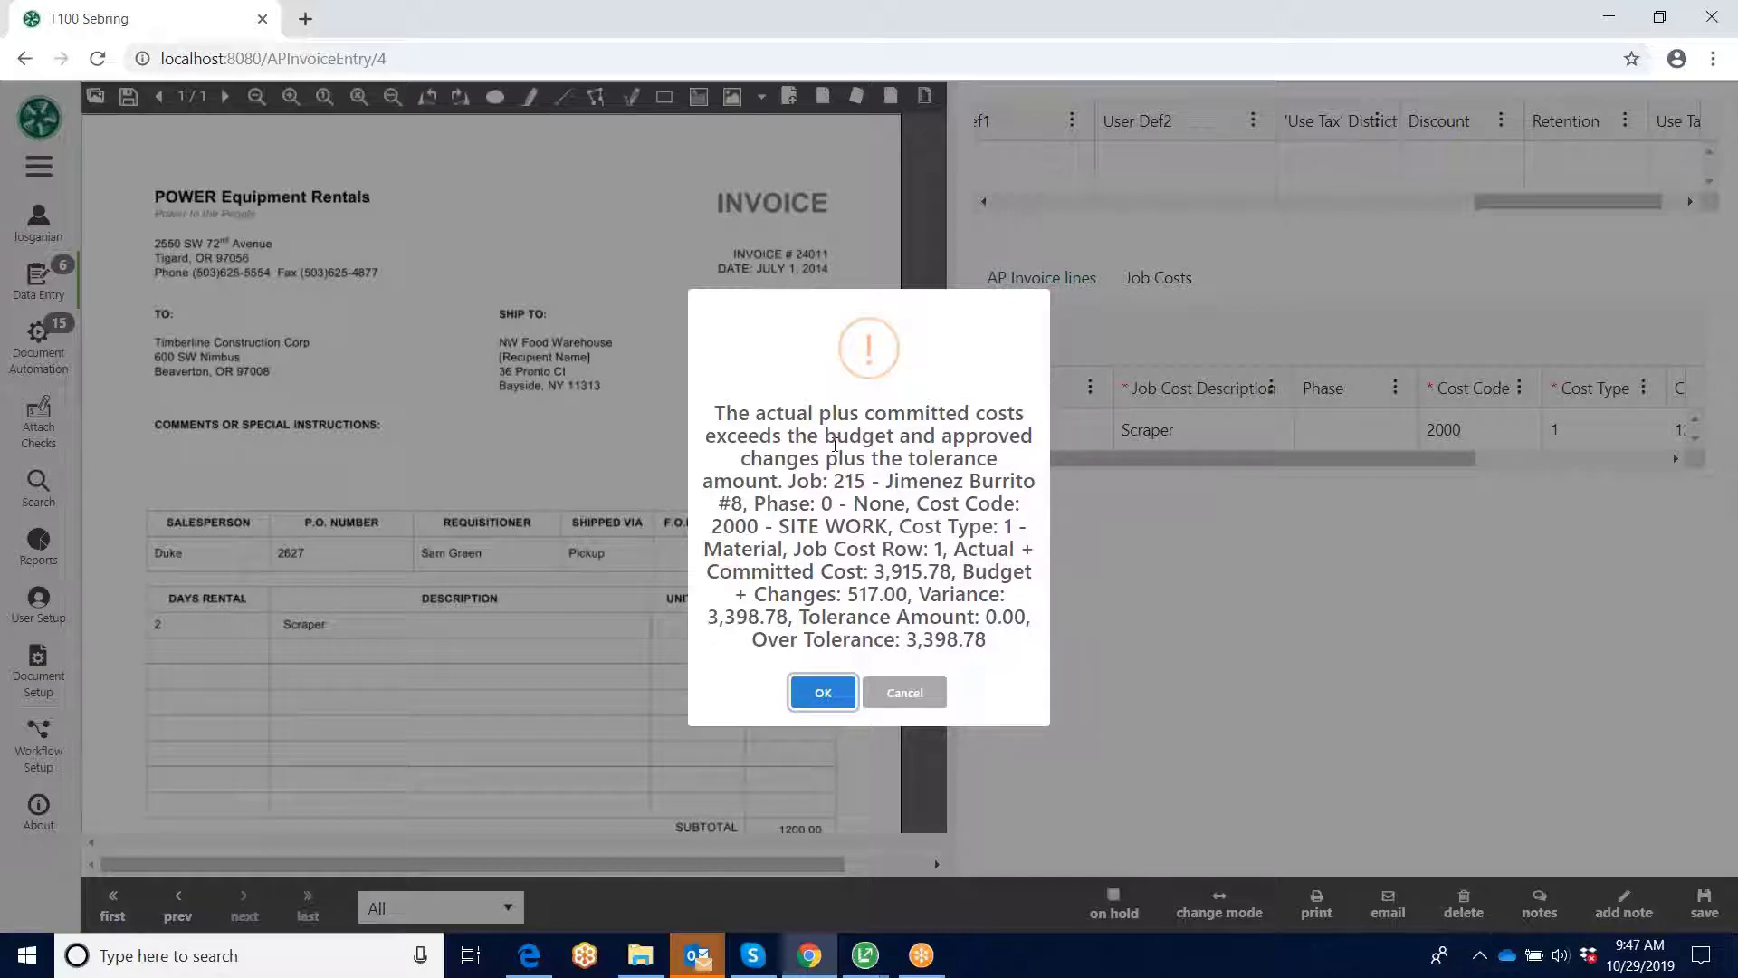
pyautogui.click(822, 693)
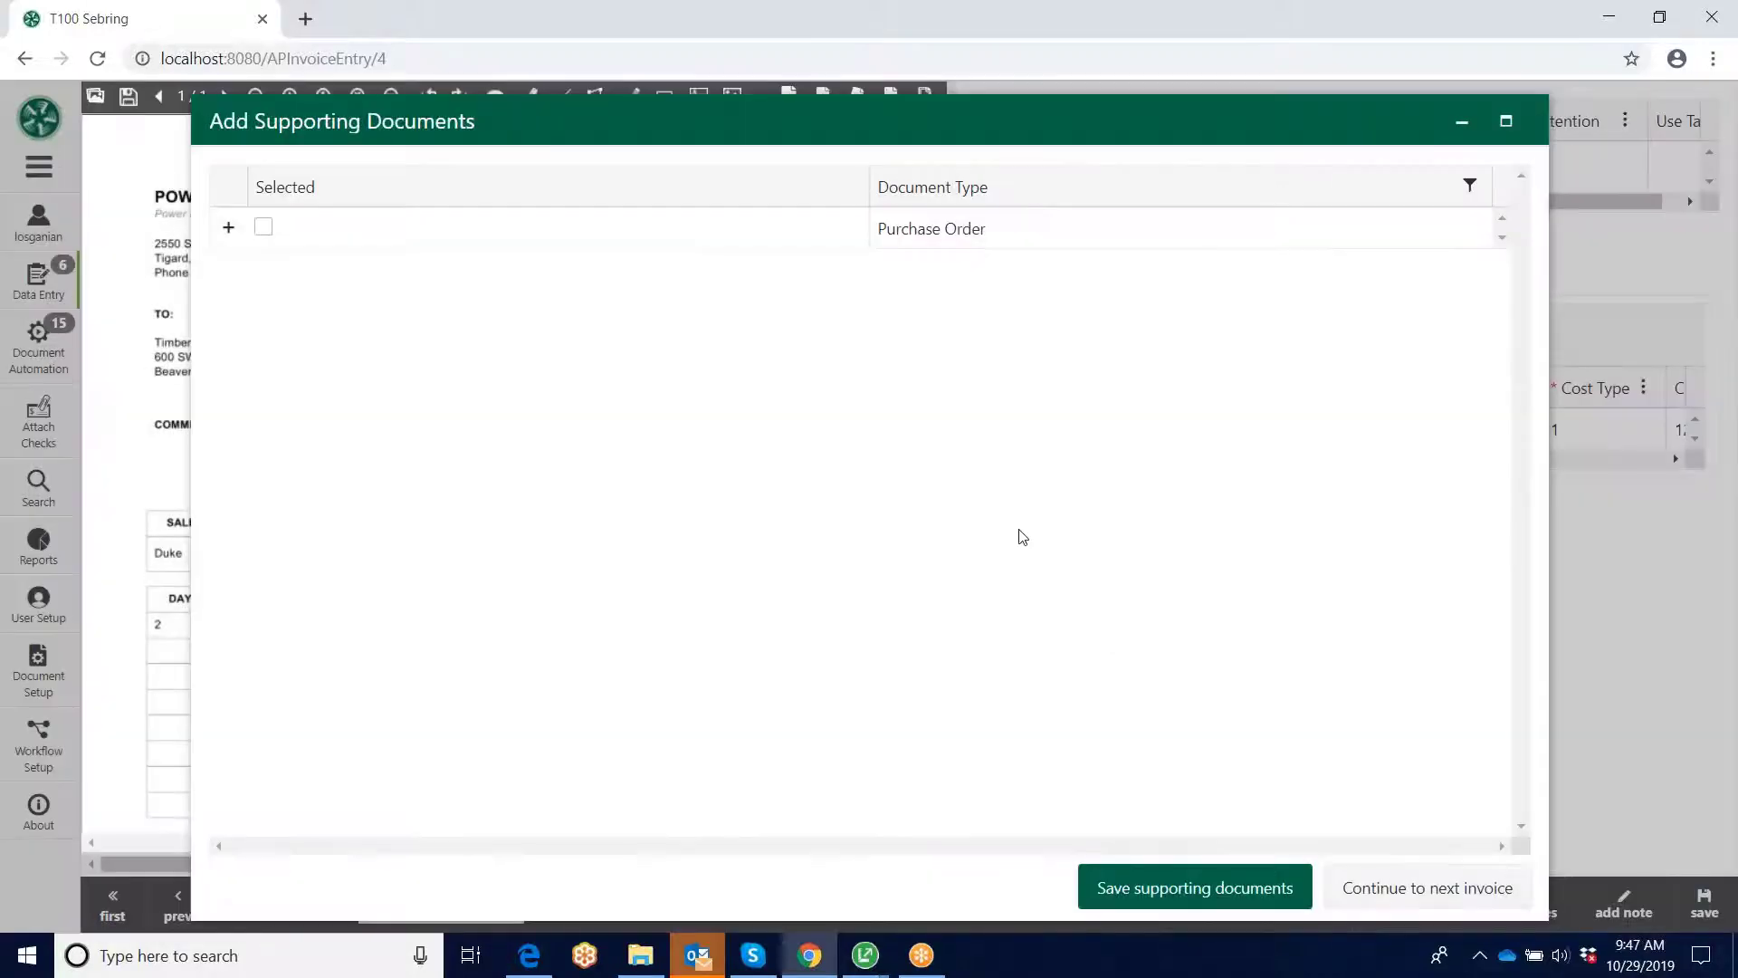
# Step: Preview the Power Equipment Rentals purchase order, record 97, then select it and save it as the invoice's supporting document
pyautogui.click(228, 229)
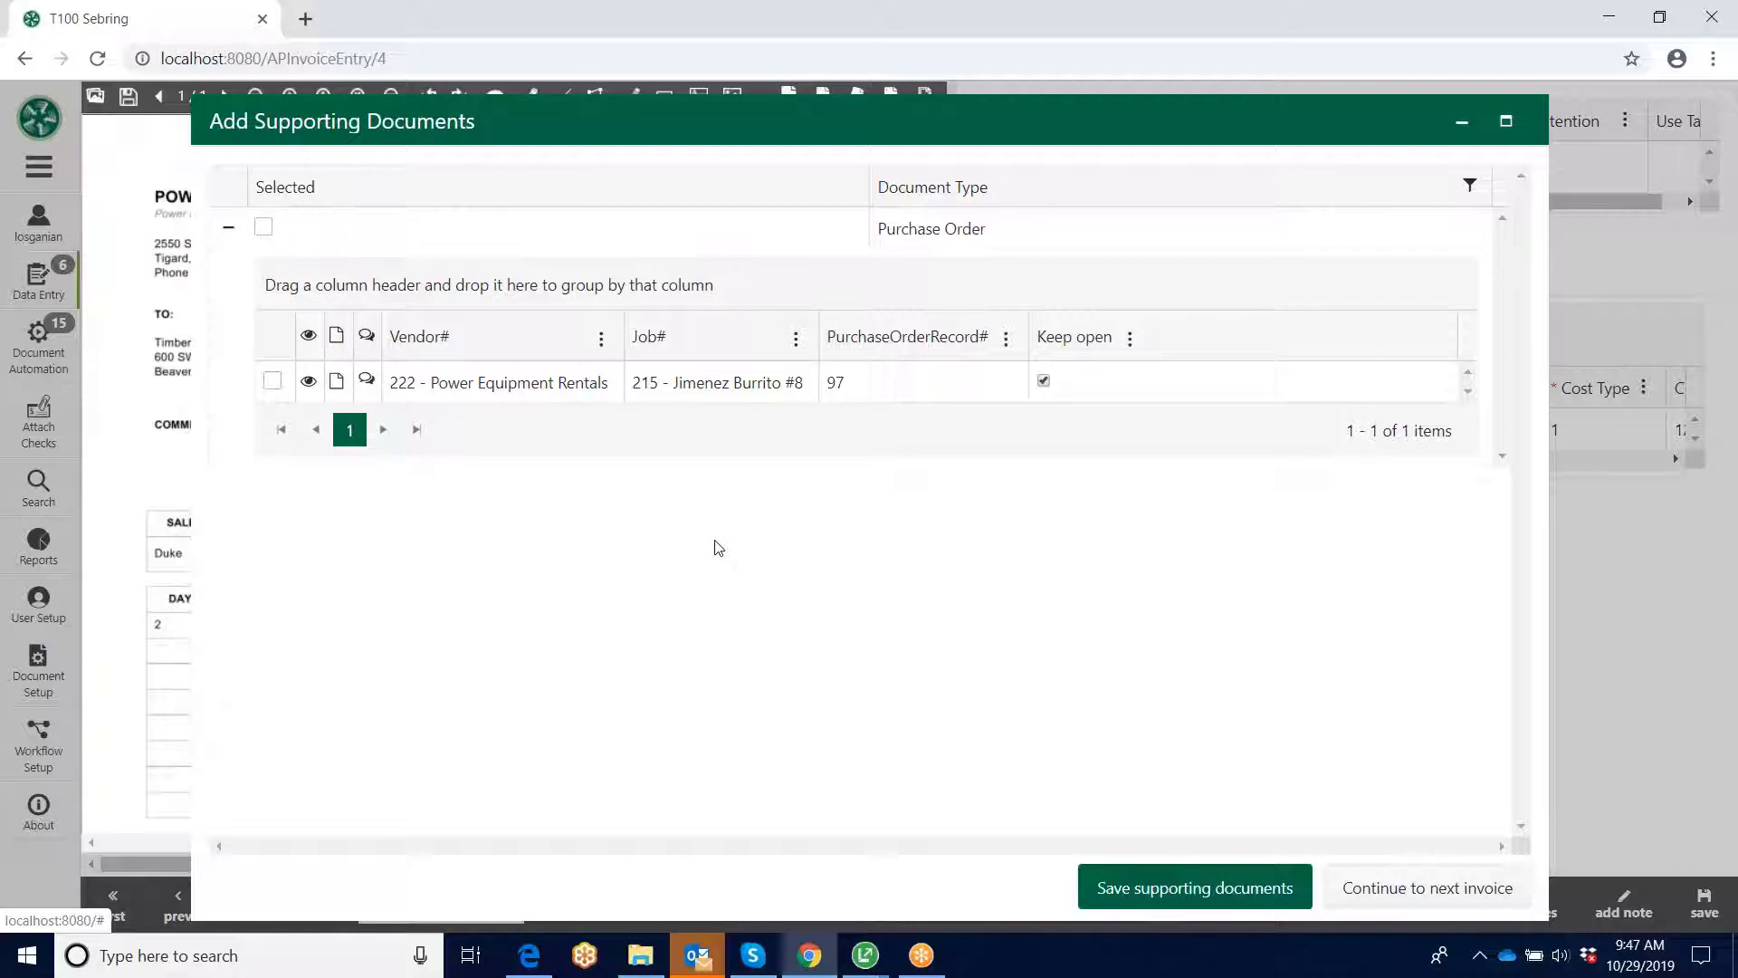
pyautogui.click(308, 382)
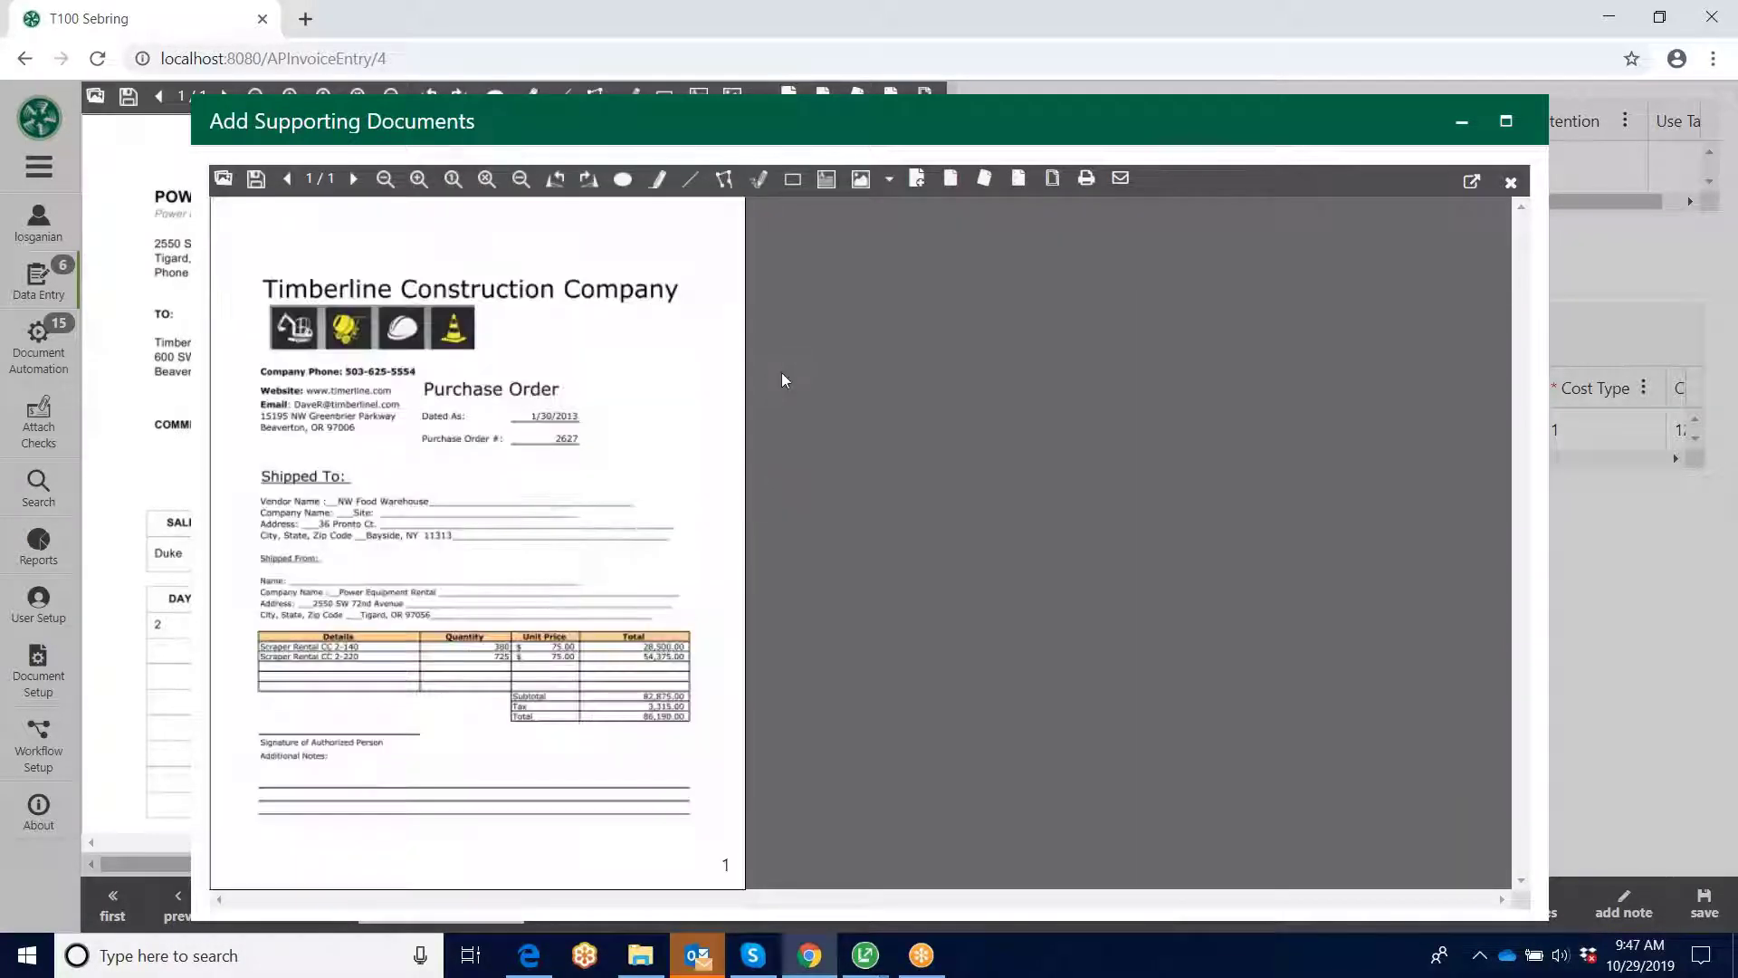
pyautogui.click(1511, 182)
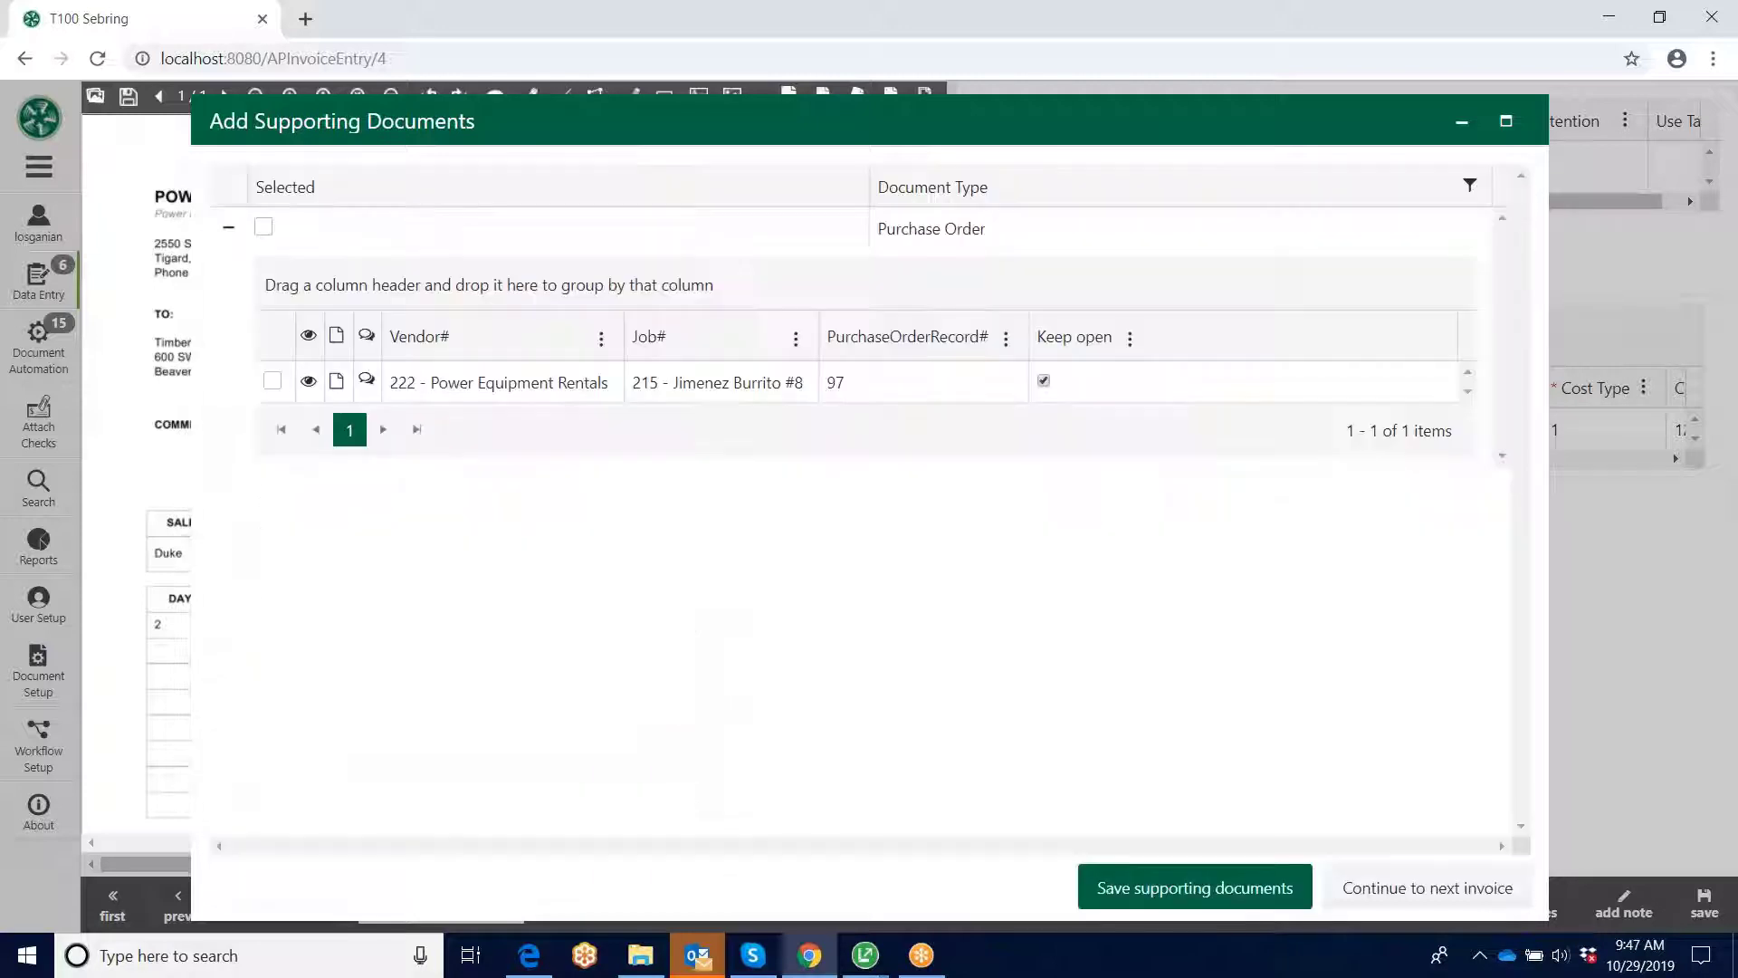
pyautogui.click(273, 383)
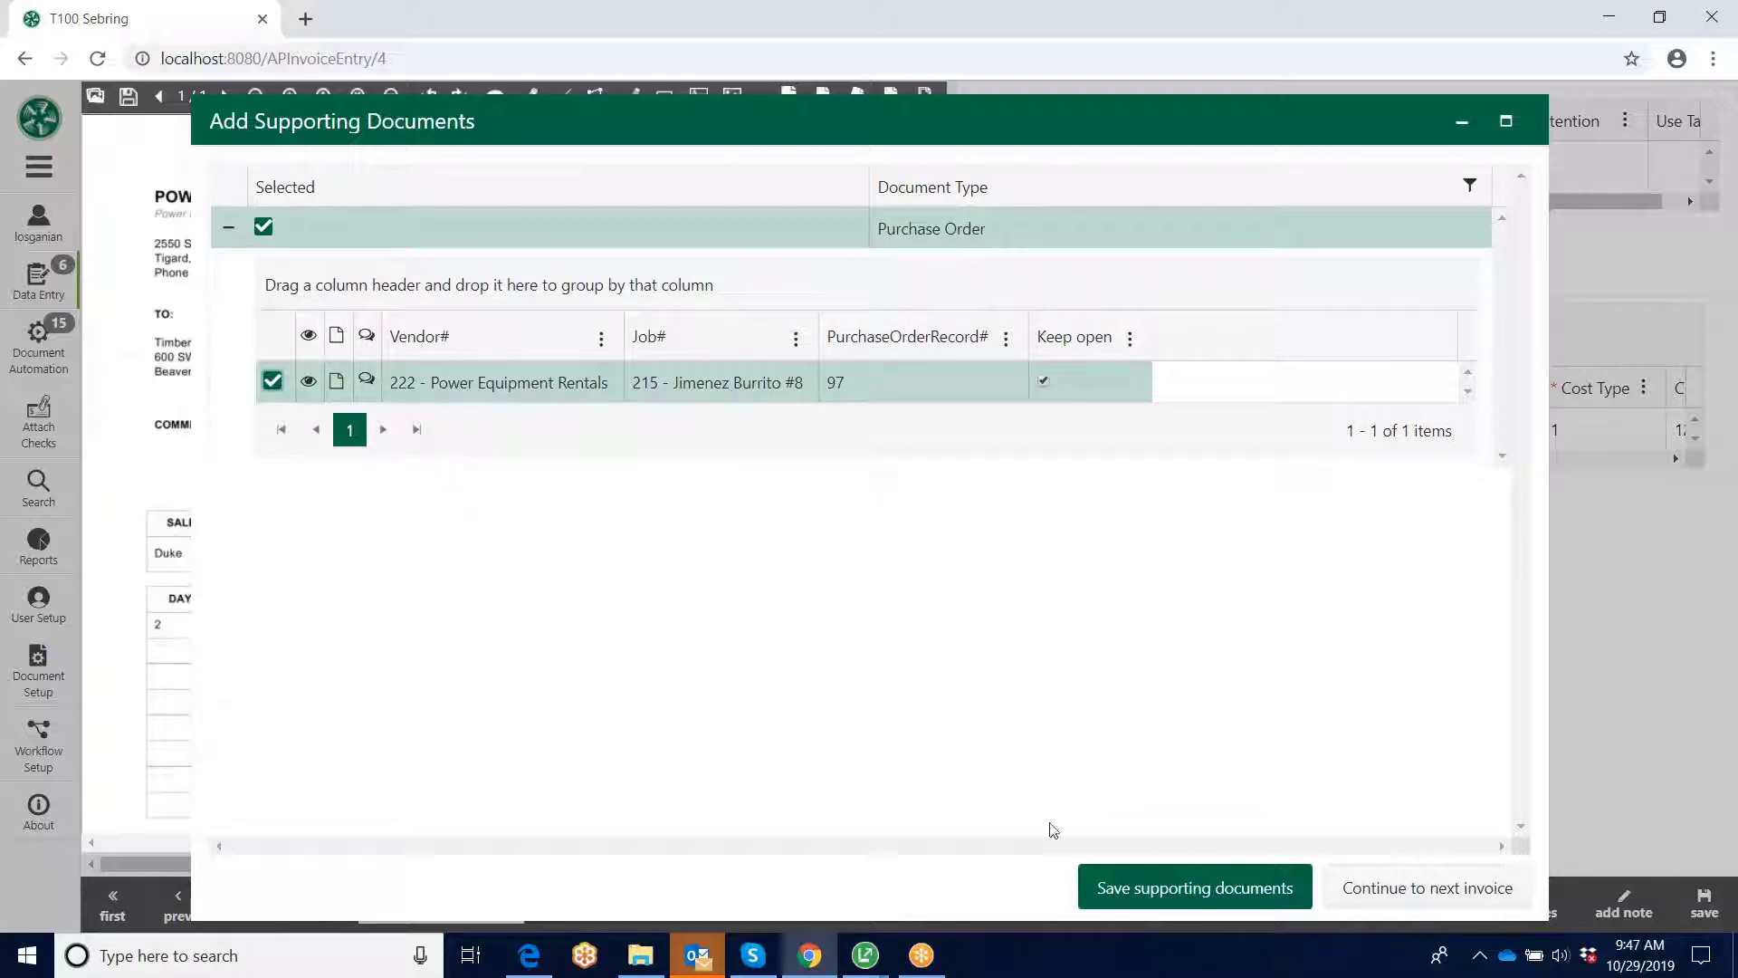
pyautogui.click(1164, 891)
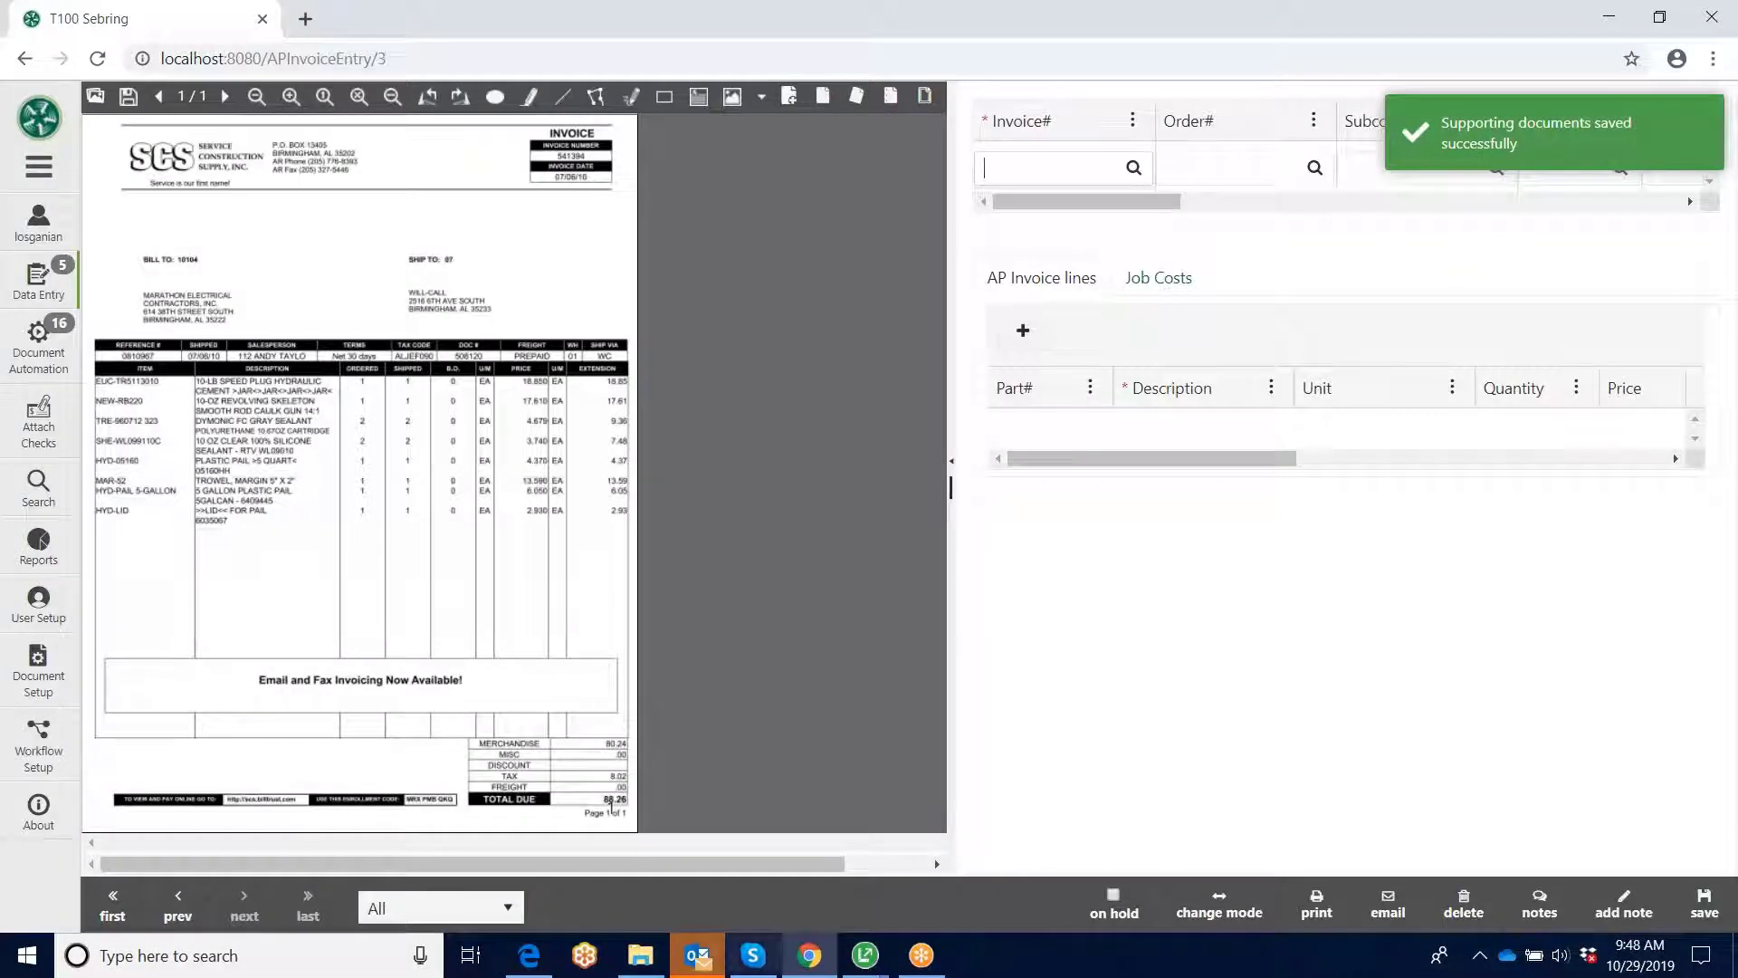
# Step: Switch to the 4-2 Payable Invoices/Credits window of Sage 100 Contractor and display the last invoice record
pyautogui.moveTo(865, 955)
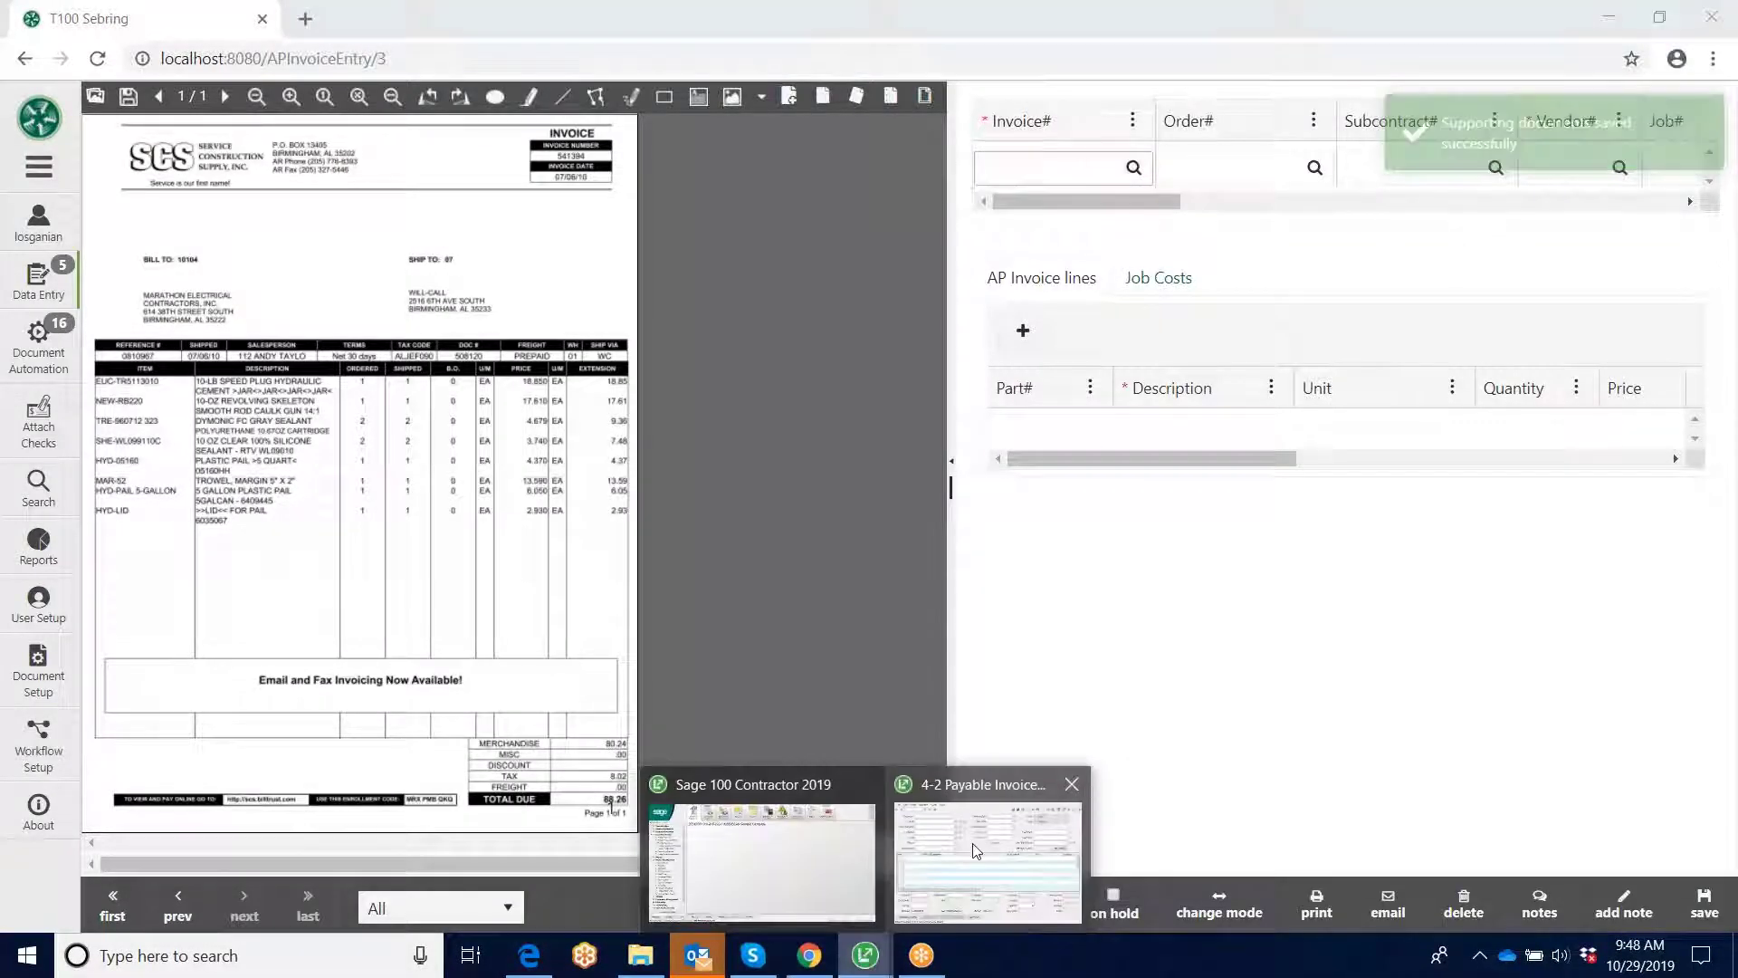
pyautogui.click(975, 849)
pyautogui.click(594, 185)
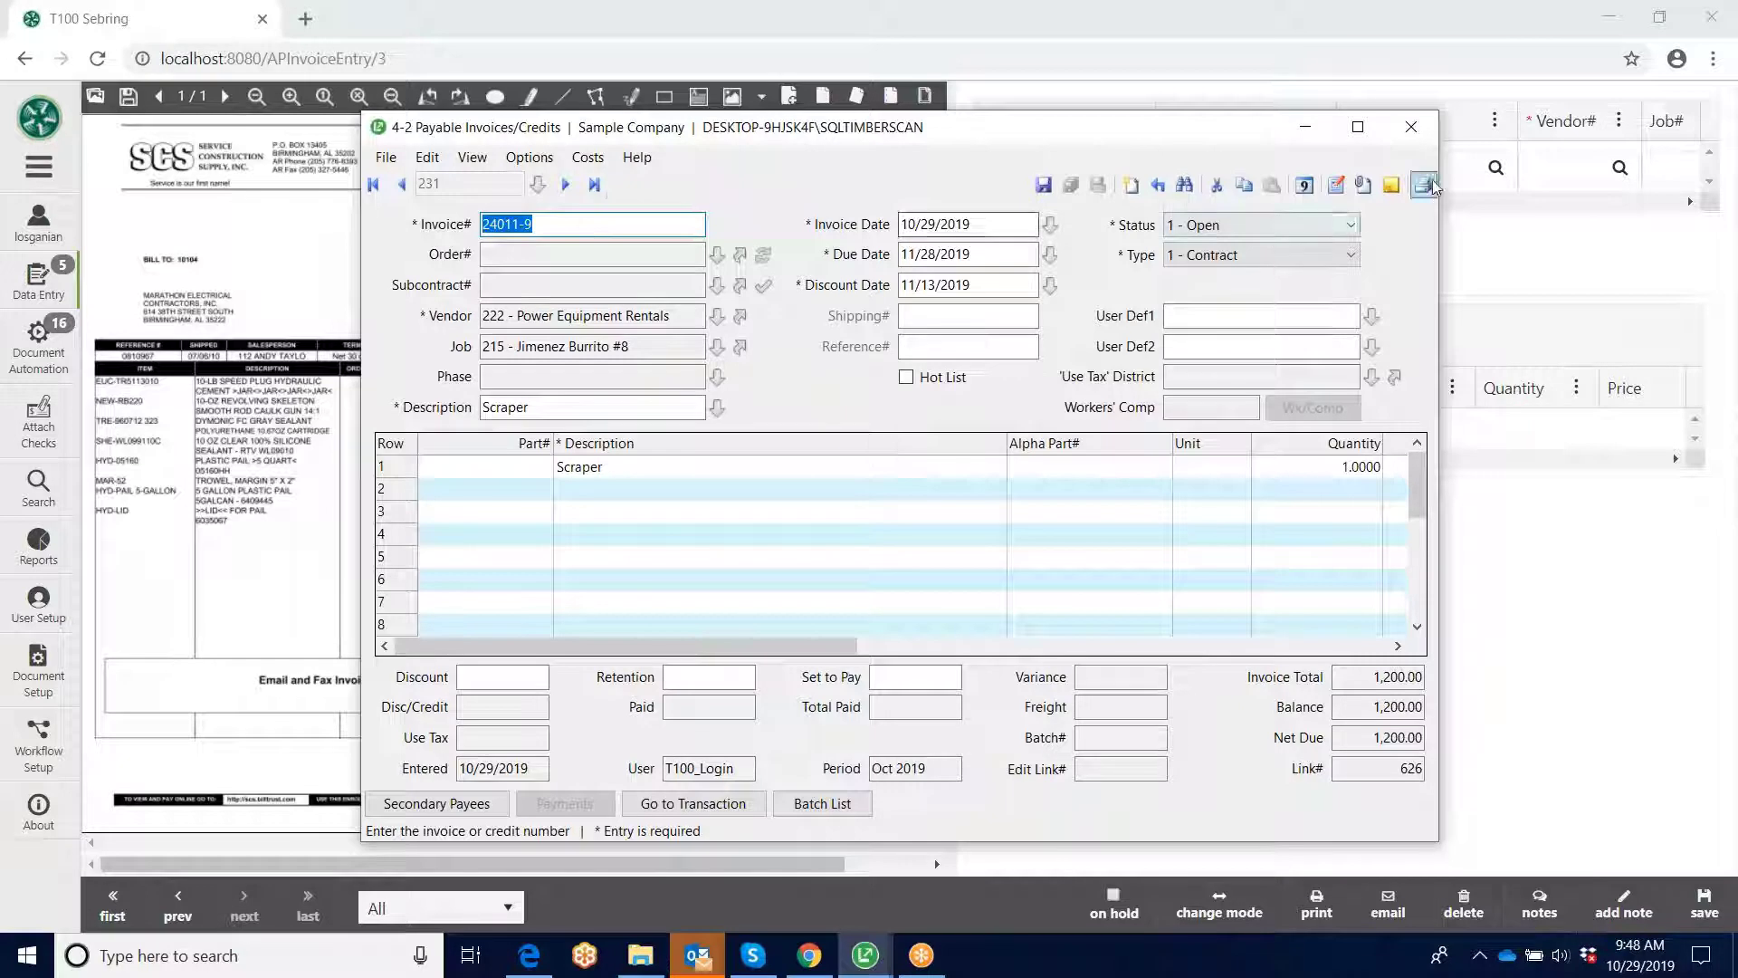
# Step: View both pages of the AP Invoices attachment on invoice 24011-9, then close it and return to the invoice entry page
pyautogui.click(1364, 186)
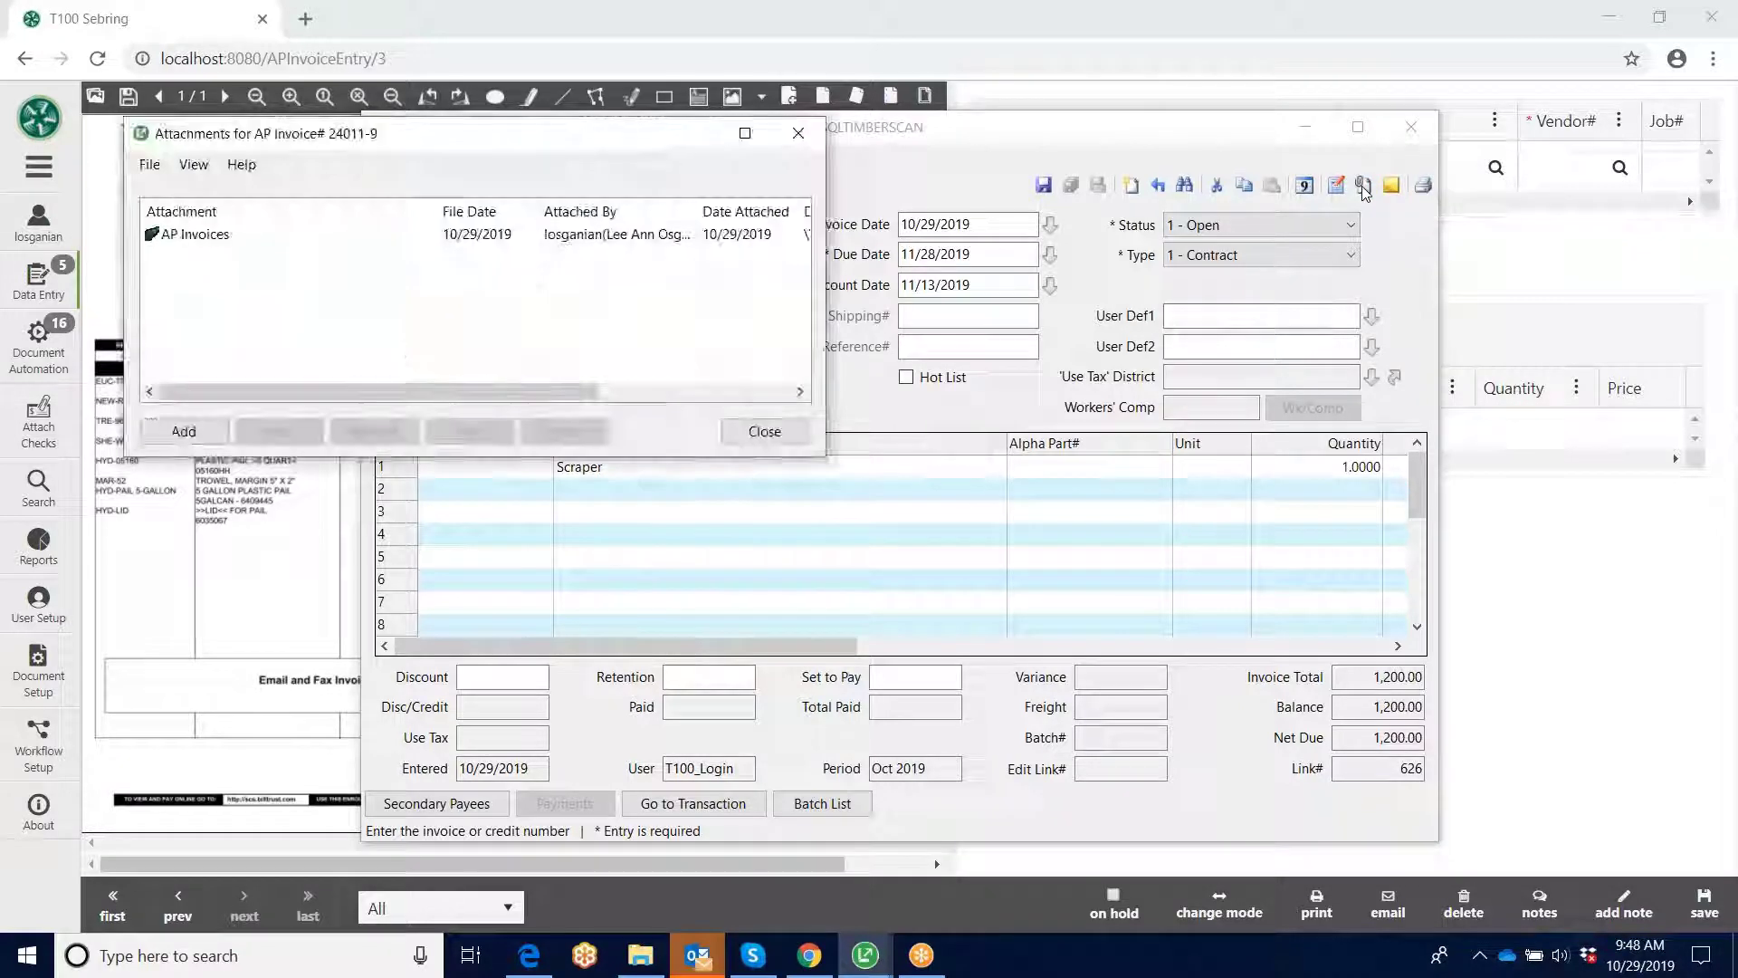
pyautogui.click(226, 235)
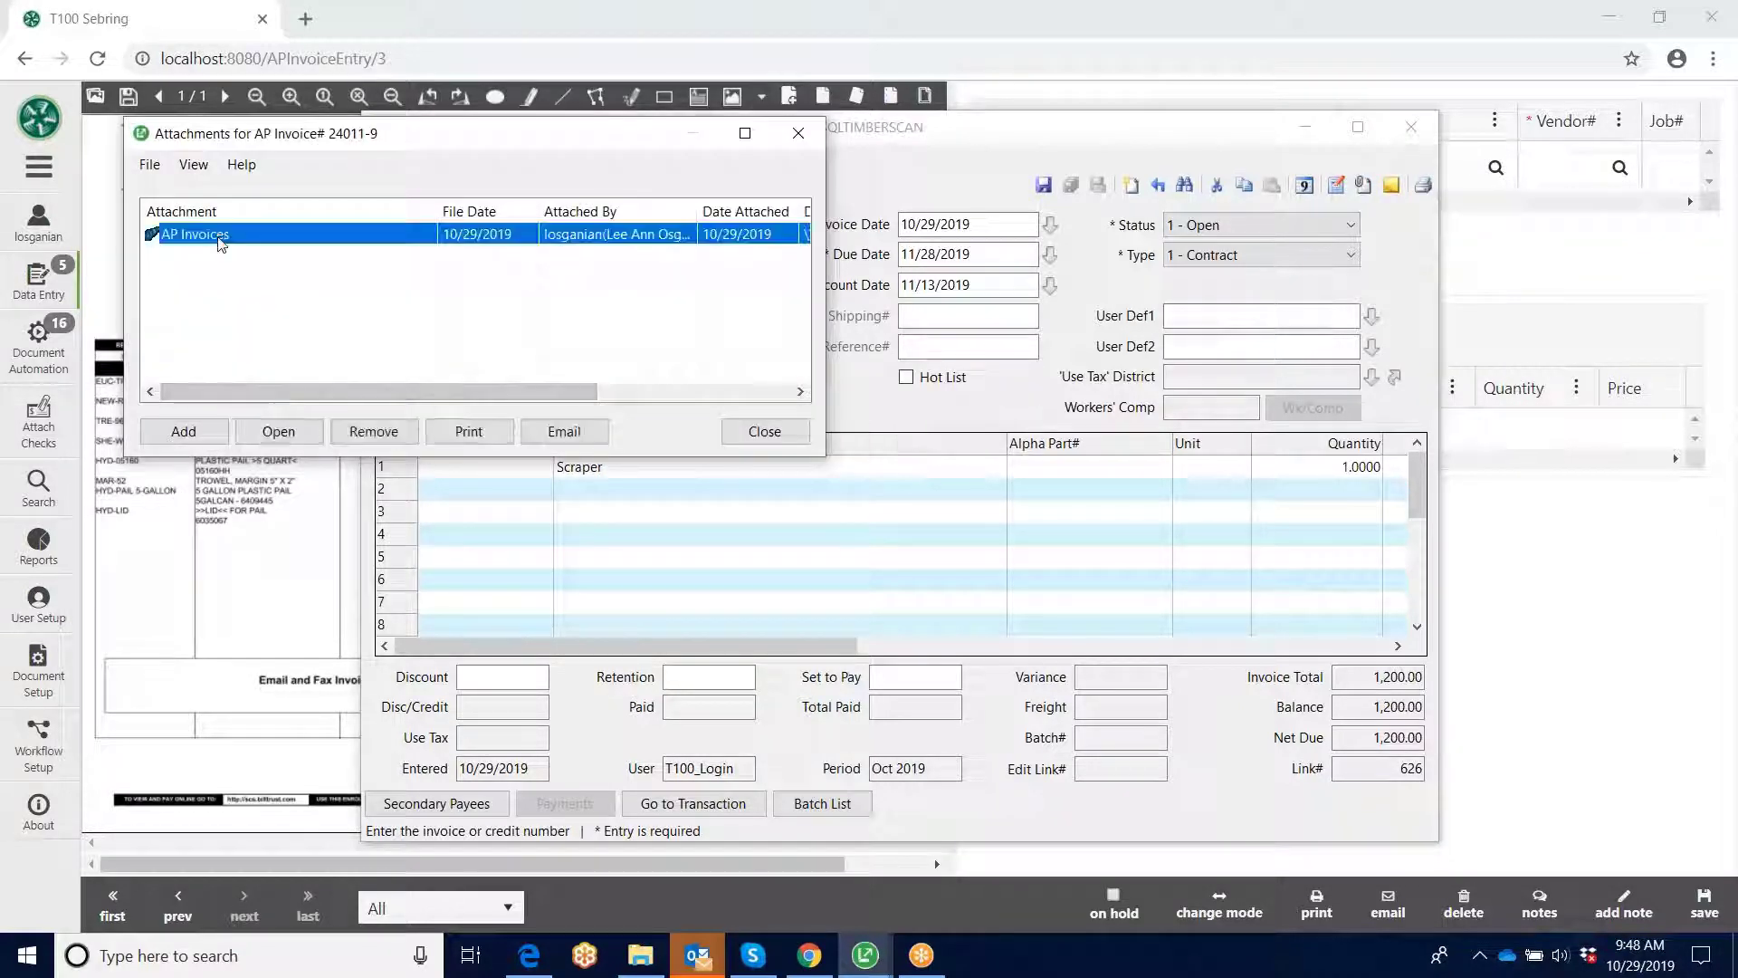
pyautogui.click(296, 431)
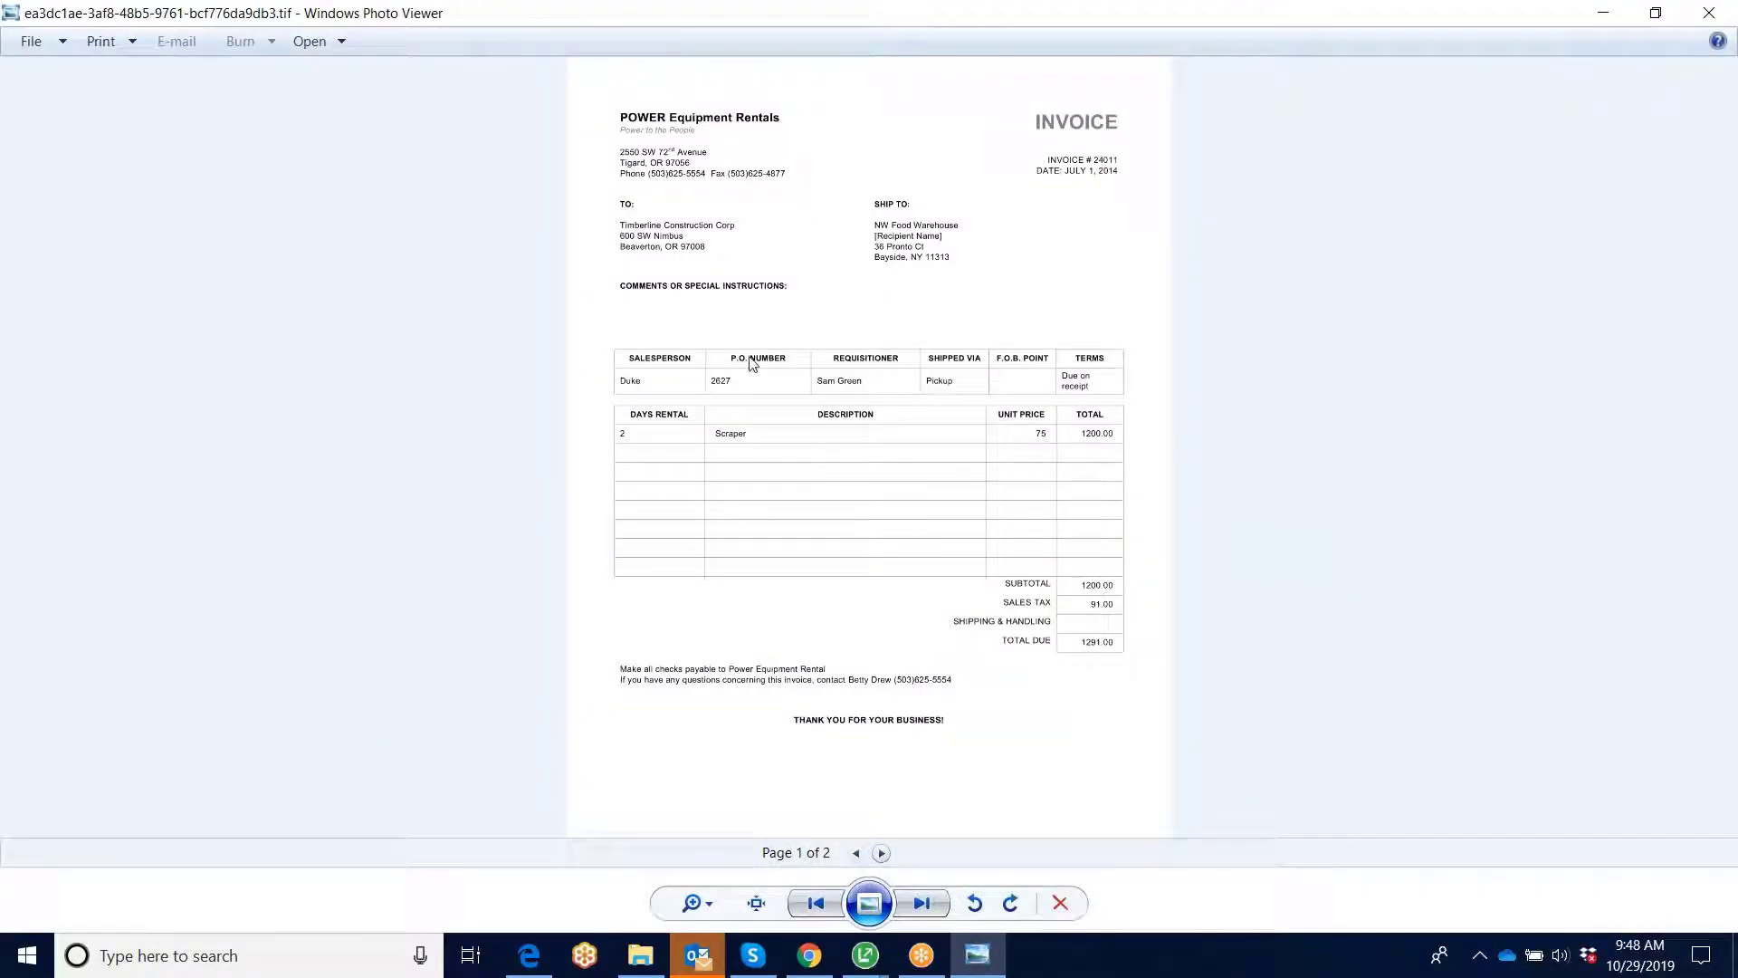
pyautogui.click(881, 854)
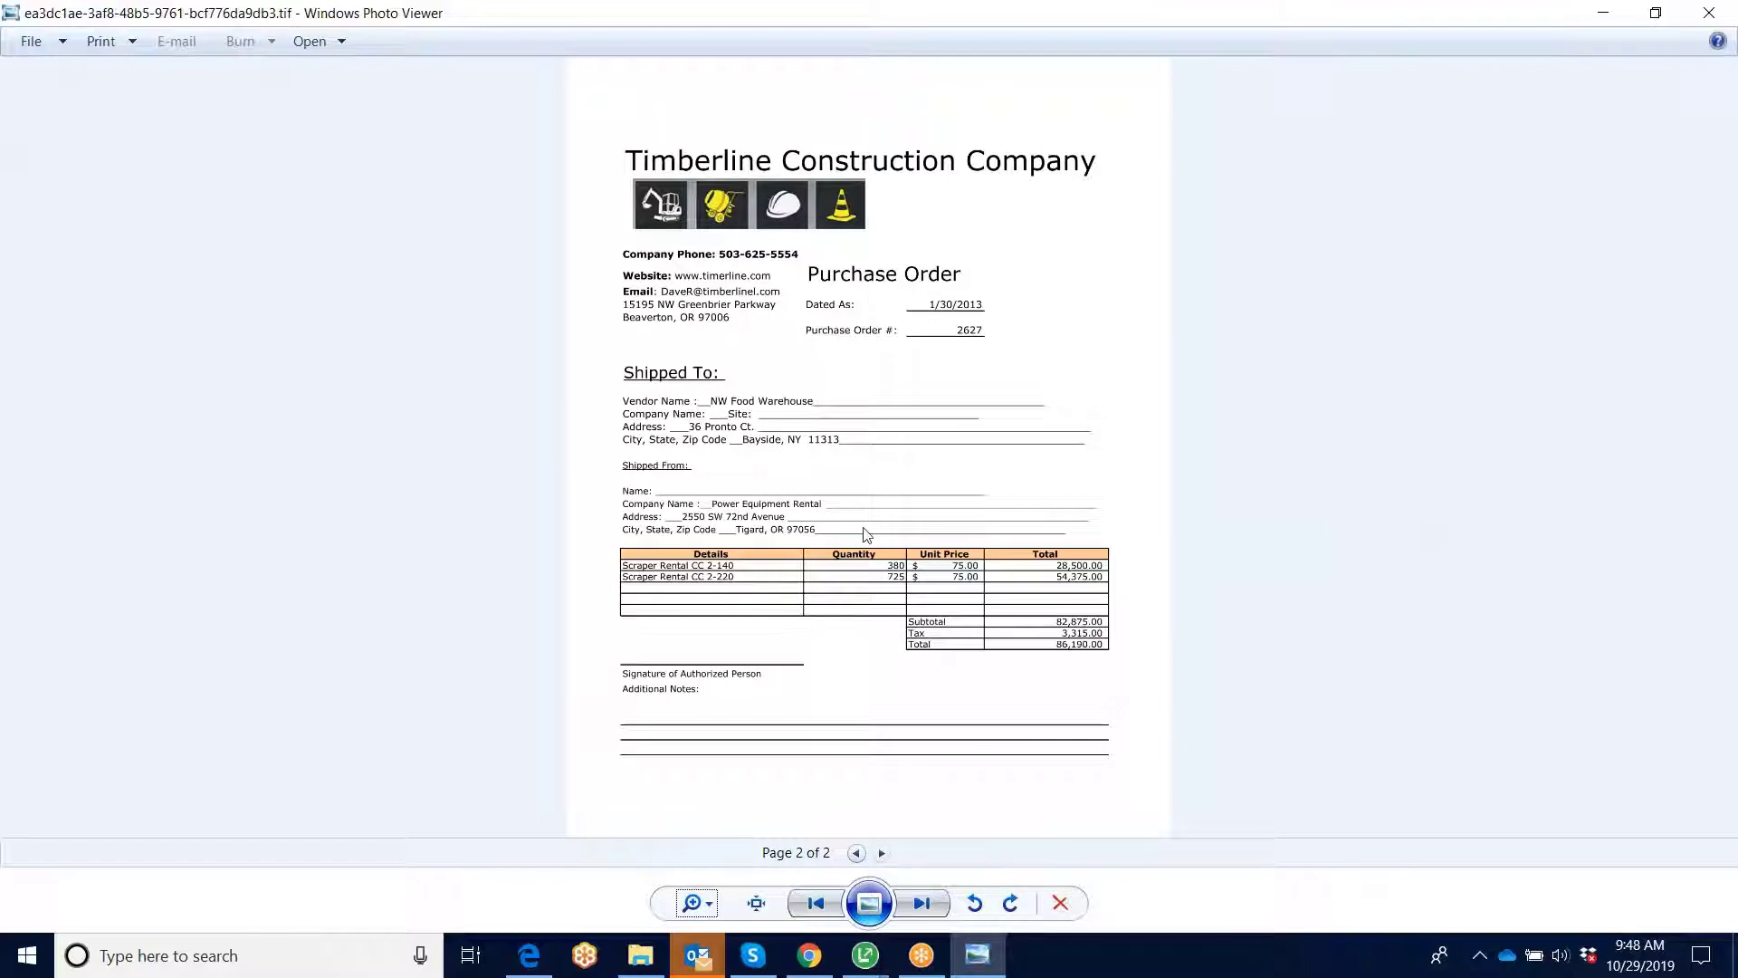
pyautogui.click(1709, 13)
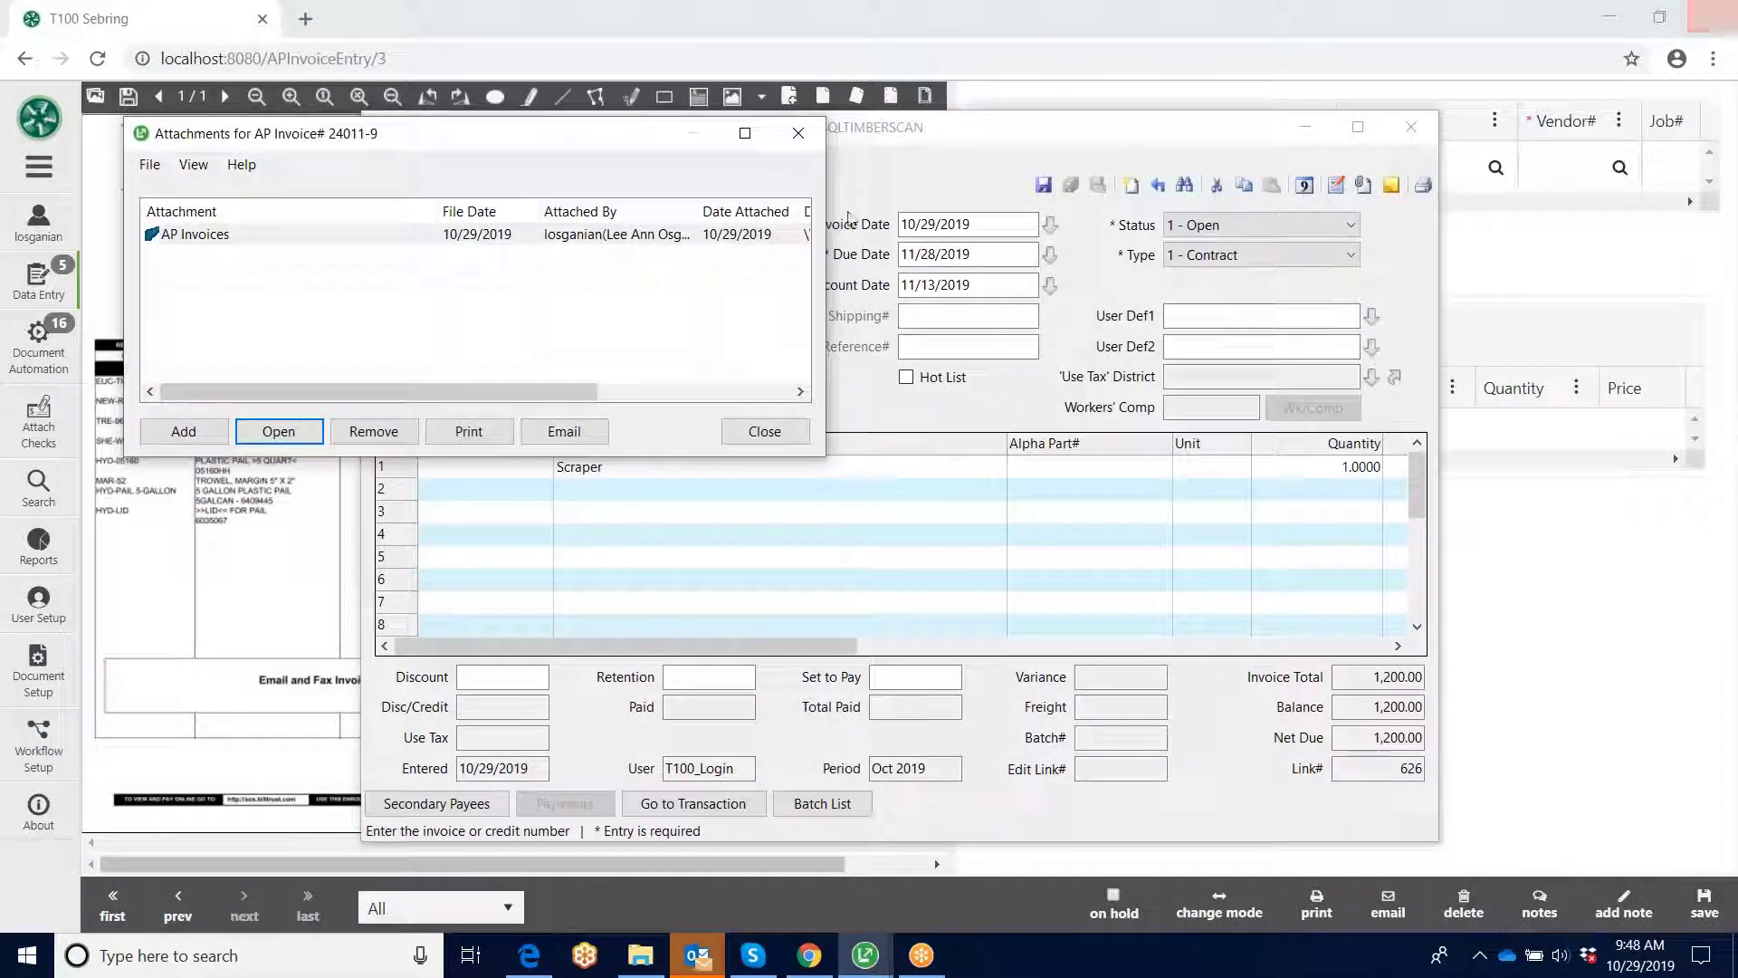
pyautogui.click(797, 133)
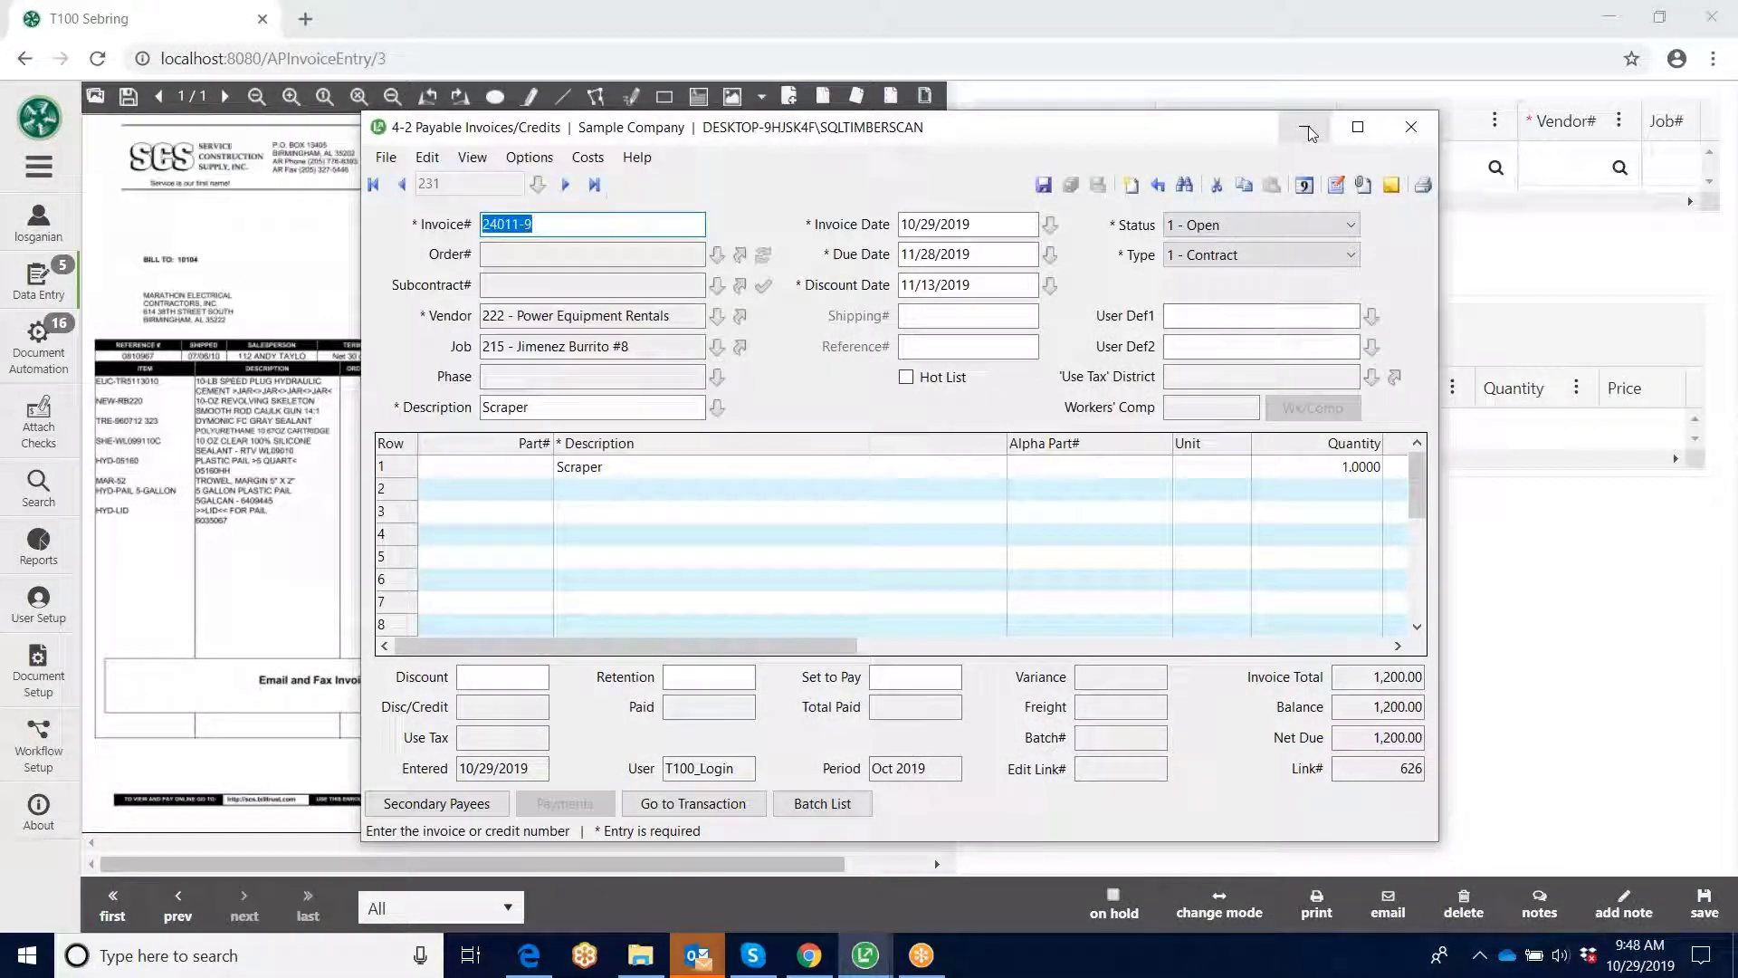
pyautogui.click(1308, 128)
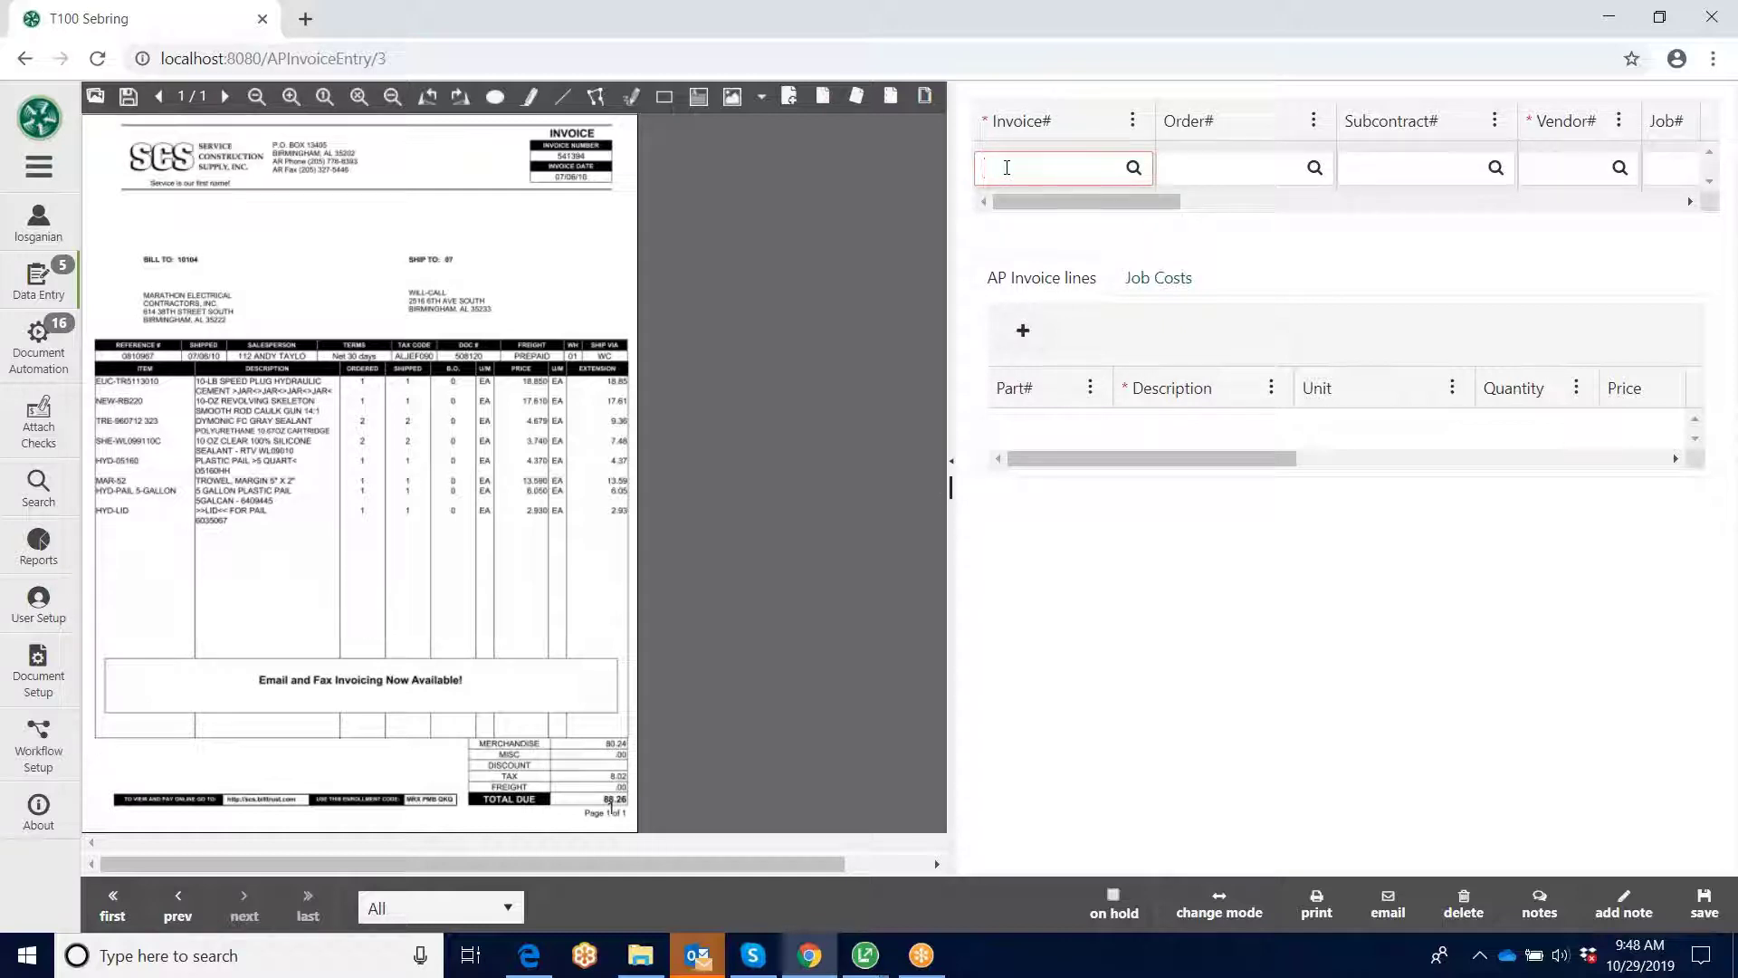
# Step: Enter invoice number 24011-10 and look up and select the Power Equipment Rentals Scraper order, record 98
pyautogui.write('011-10')
pyautogui.press('Tab')
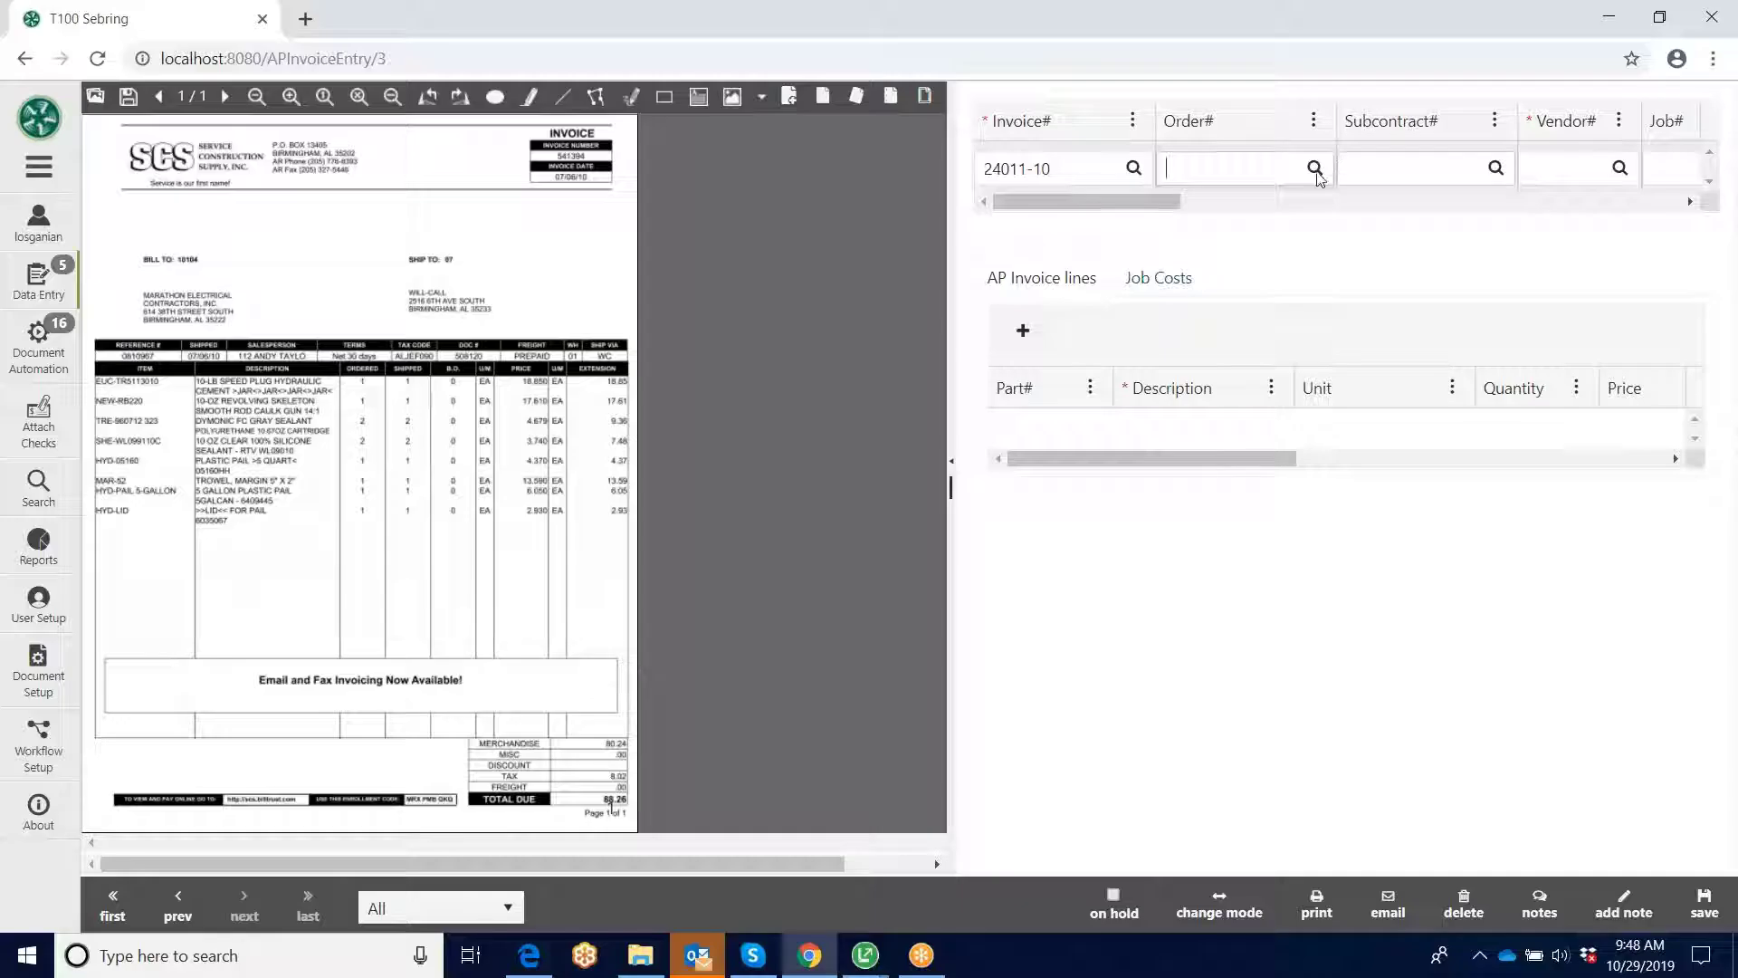
pyautogui.click(1315, 169)
pyautogui.click(469, 214)
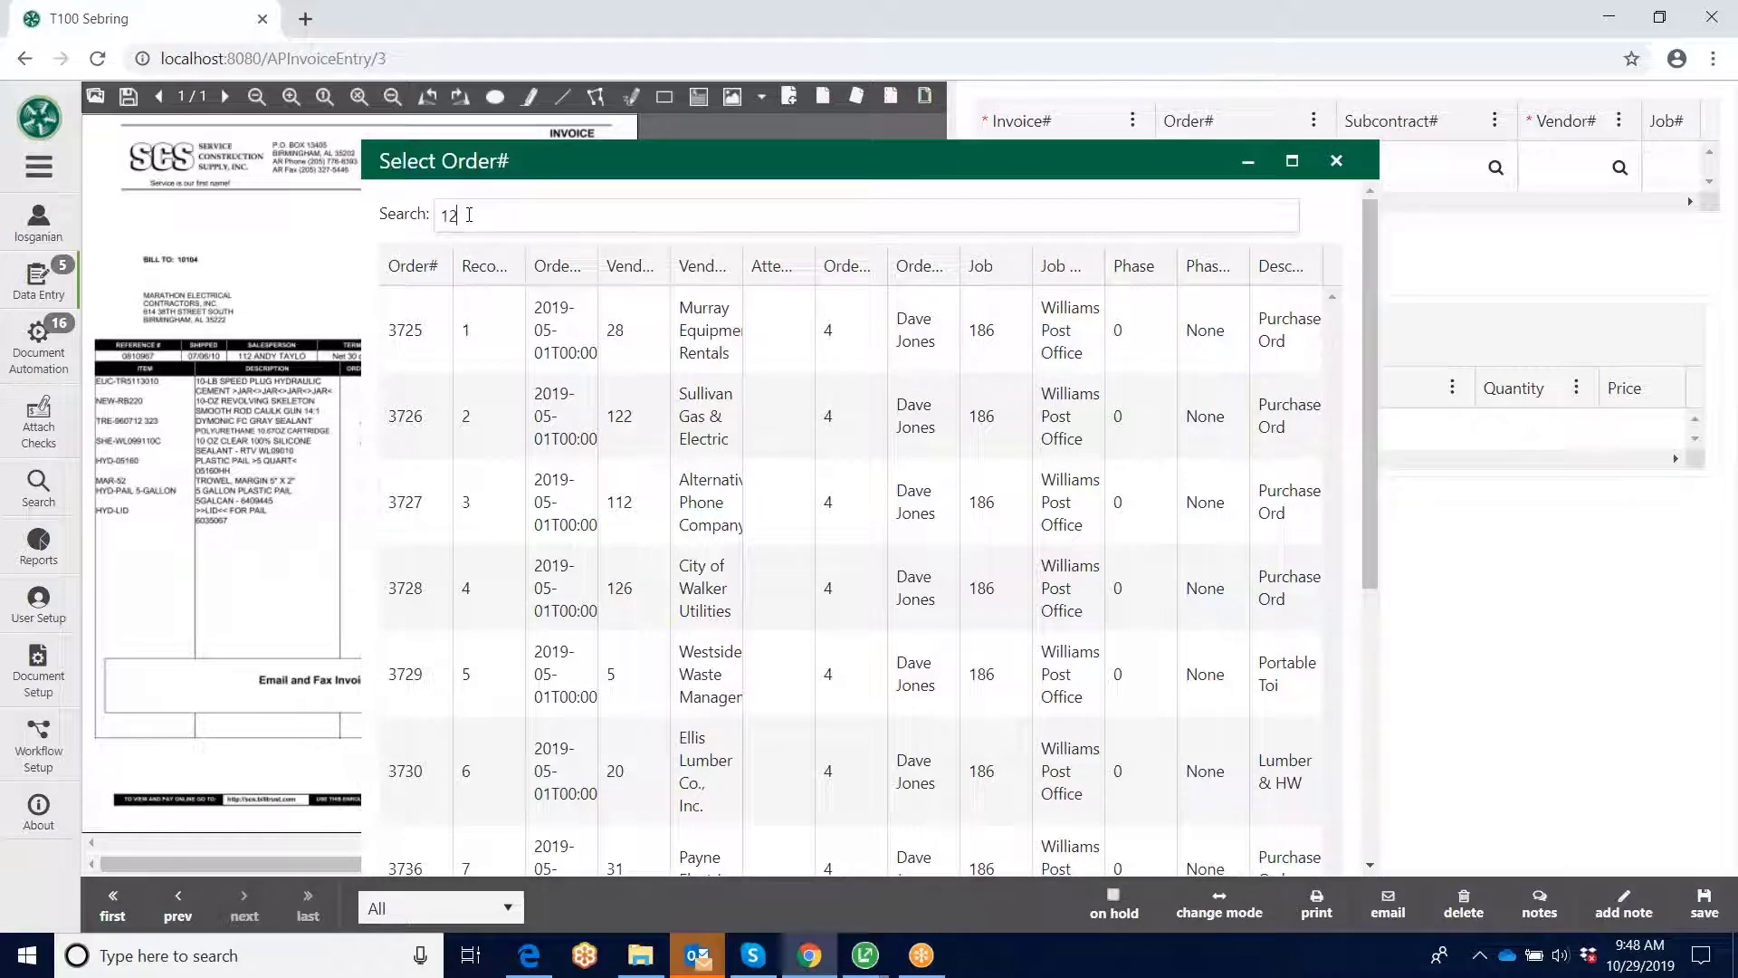
pyautogui.write('1234')
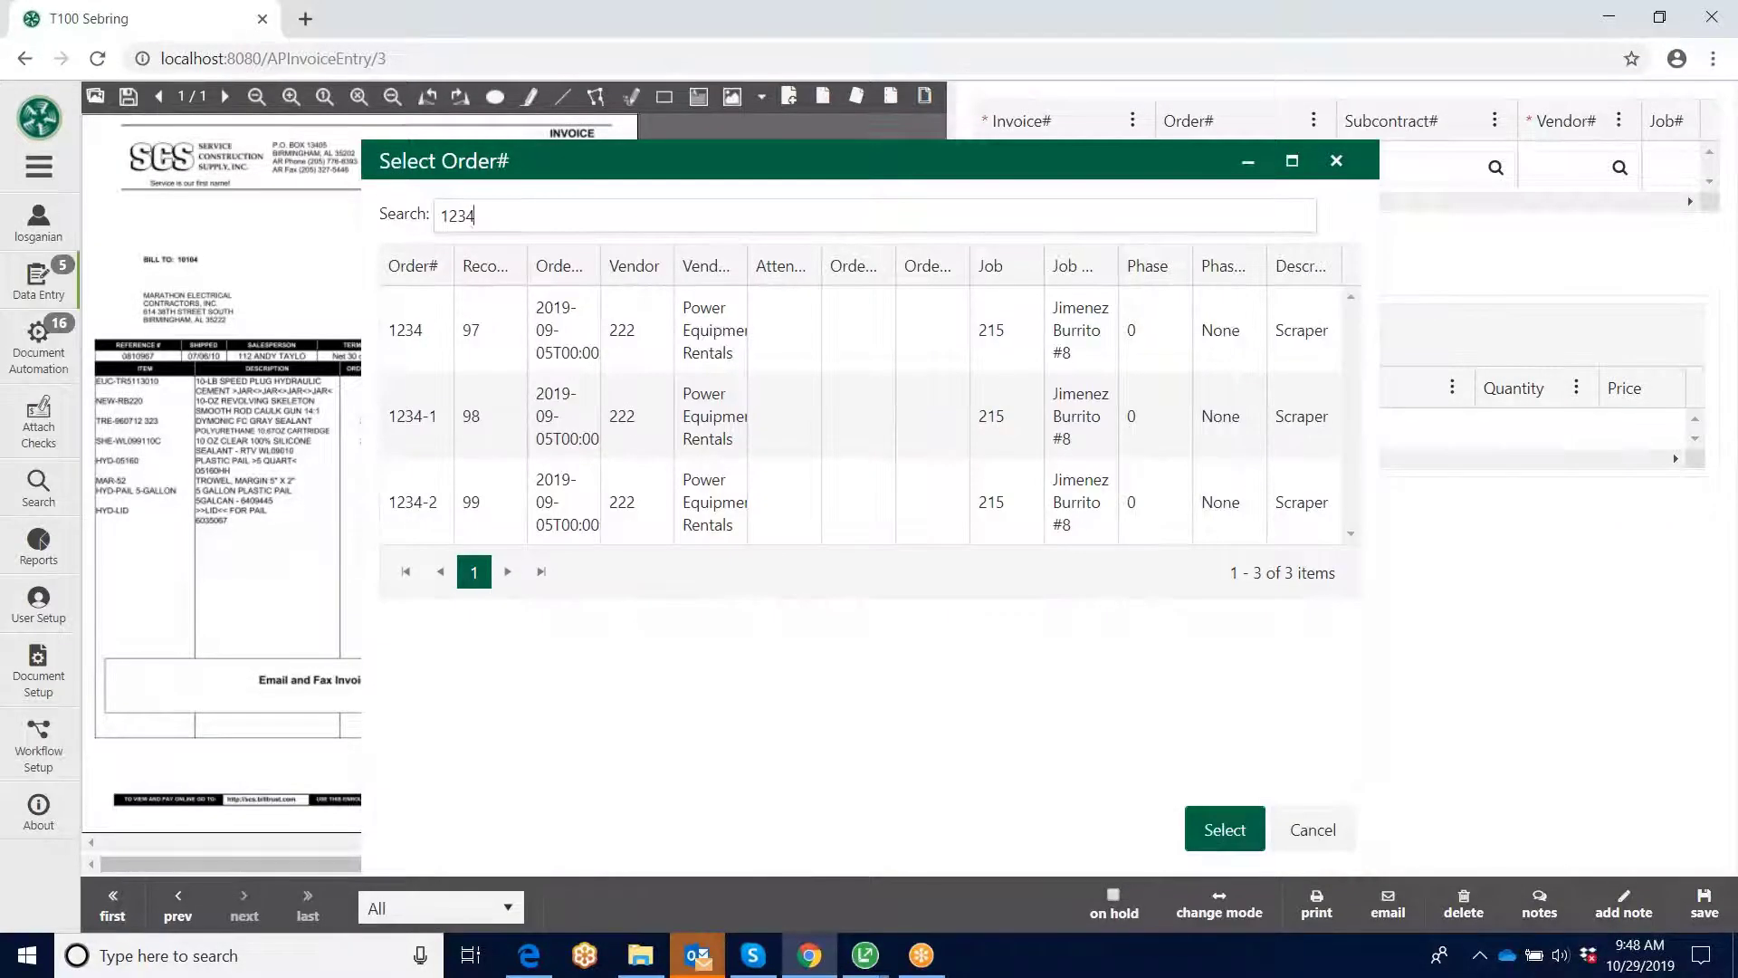
pyautogui.write('-')
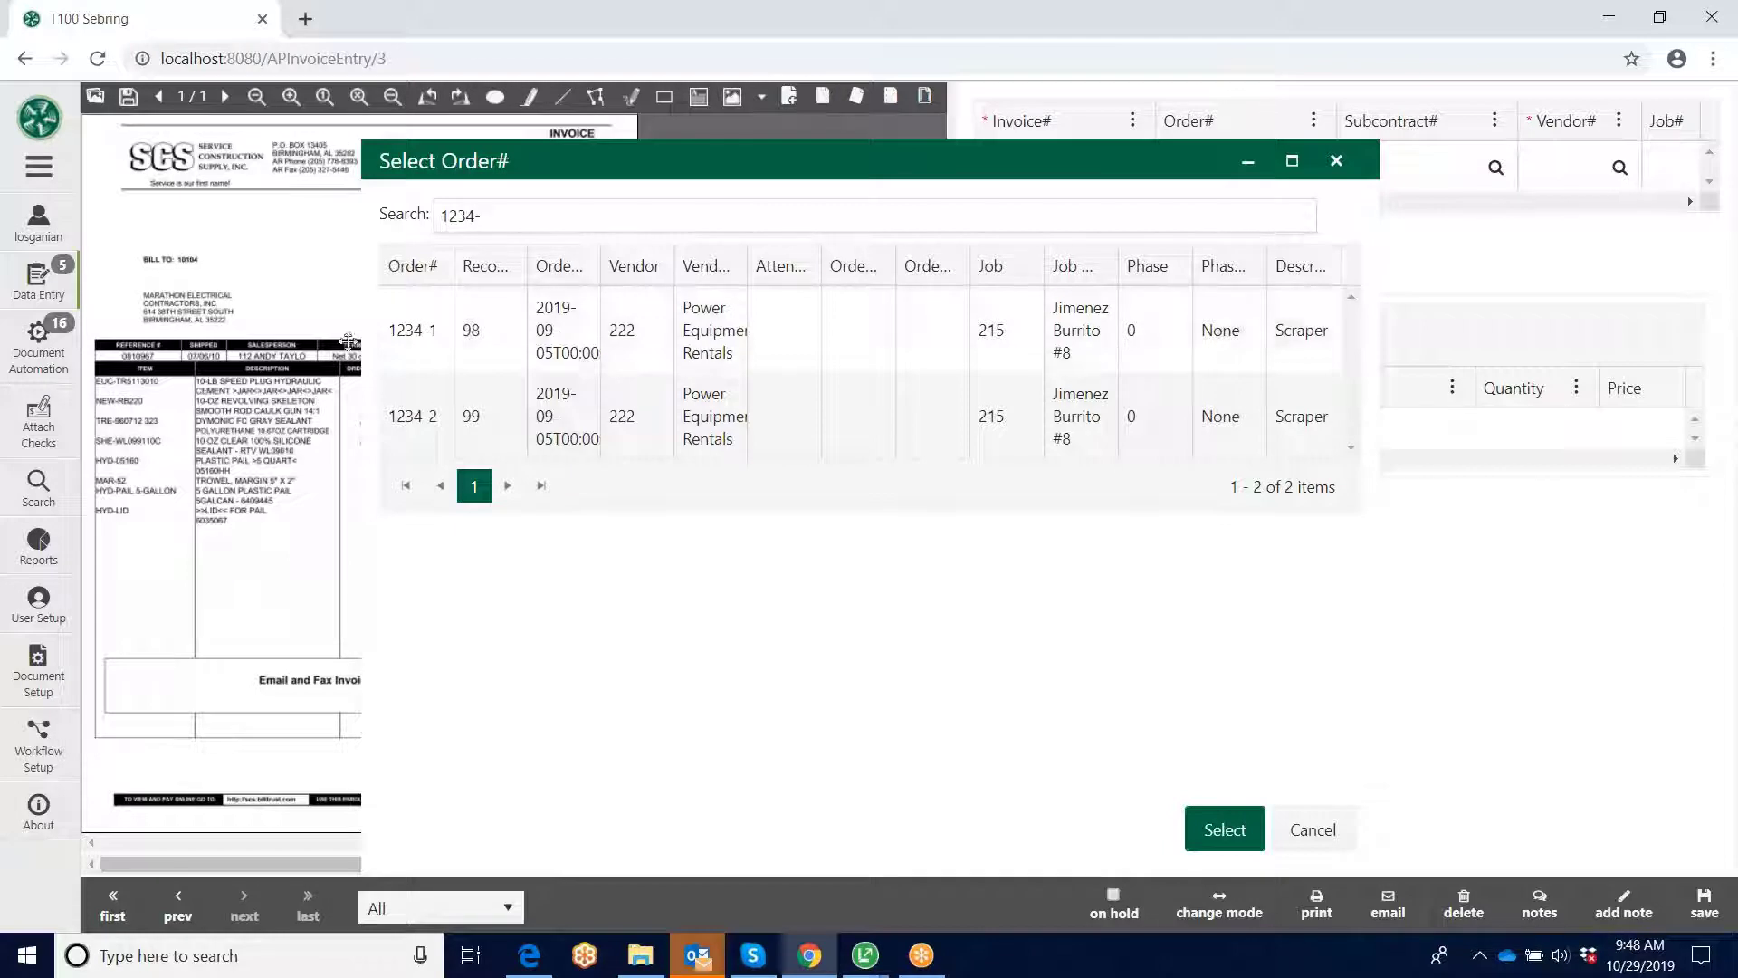
pyautogui.click(422, 328)
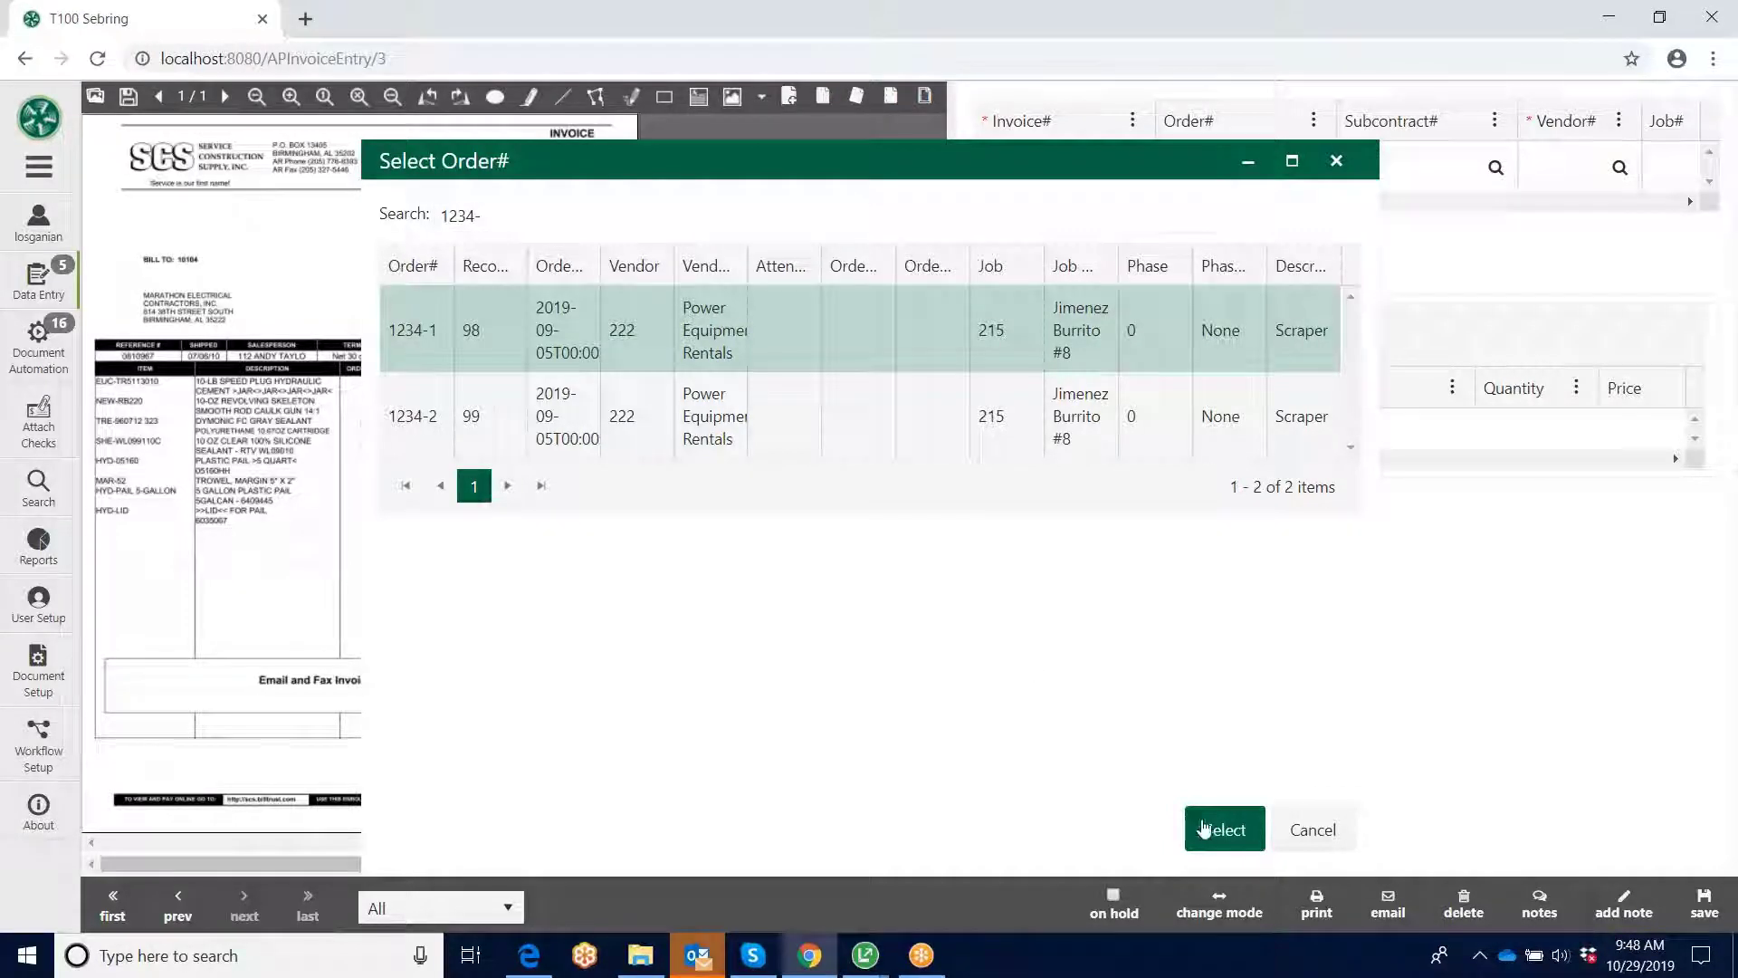
pyautogui.click(1206, 829)
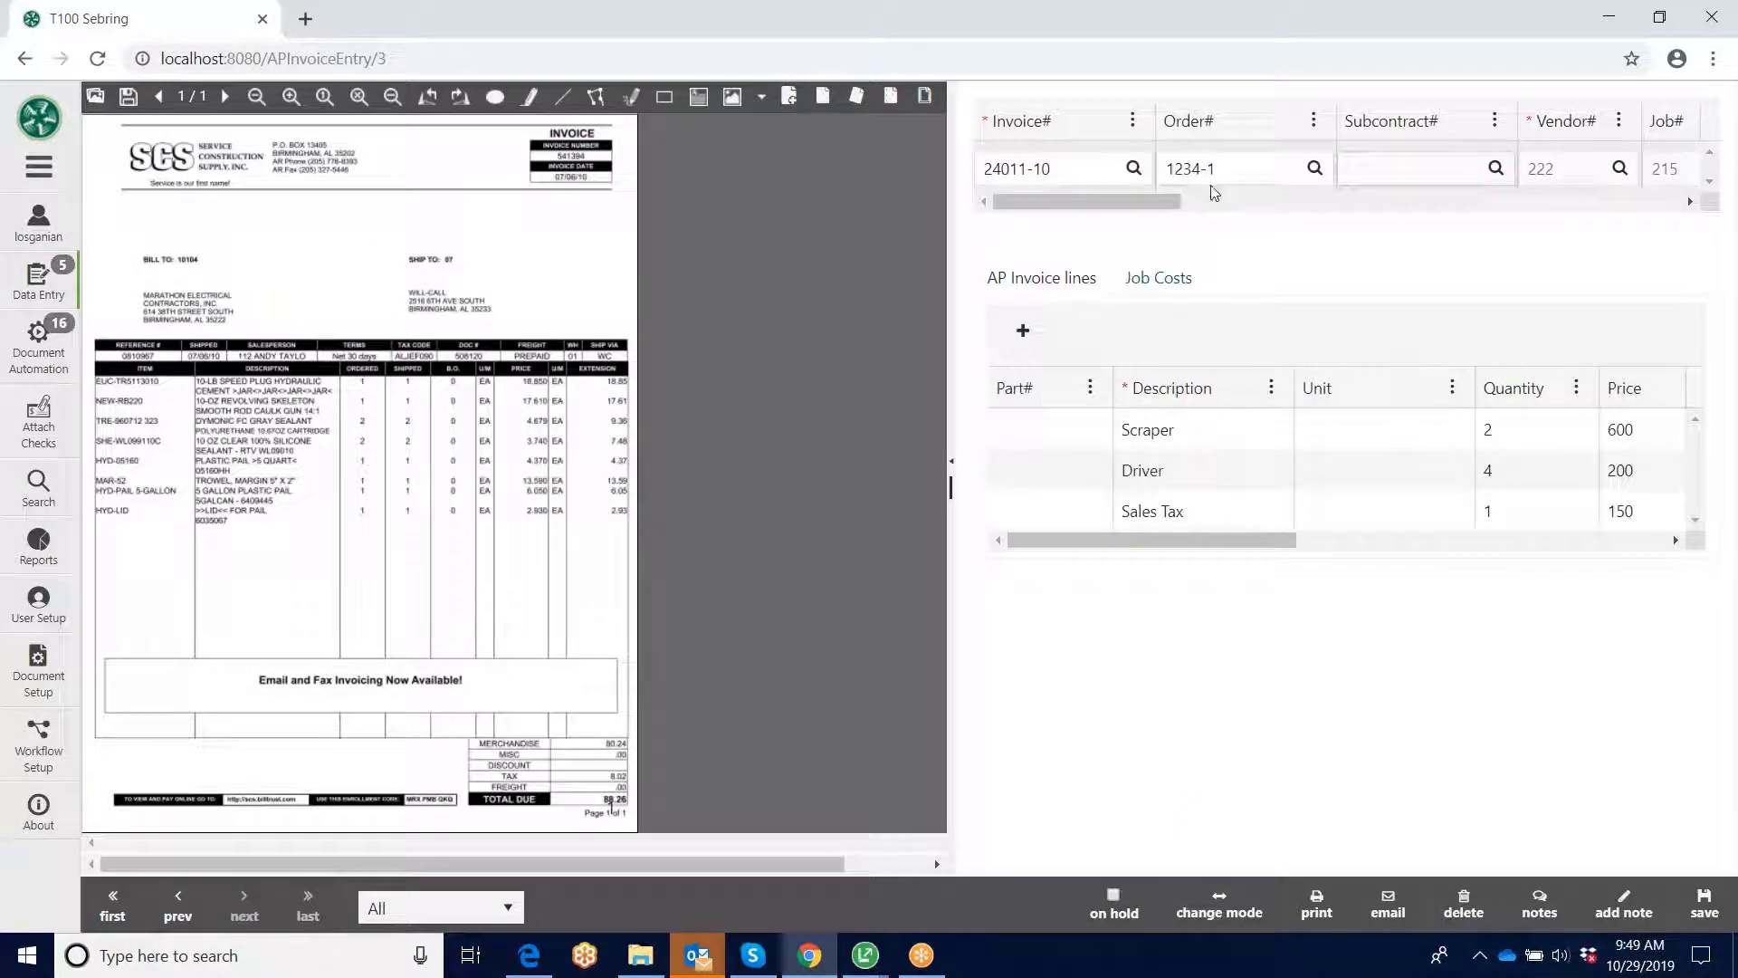
# Step: Keep the order's vendor, job and Scraper description, leave the phase blank, and set the invoice date to 10/29/2019
pyautogui.press('Tab')
pyautogui.press('Tab')
pyautogui.press('Tab')
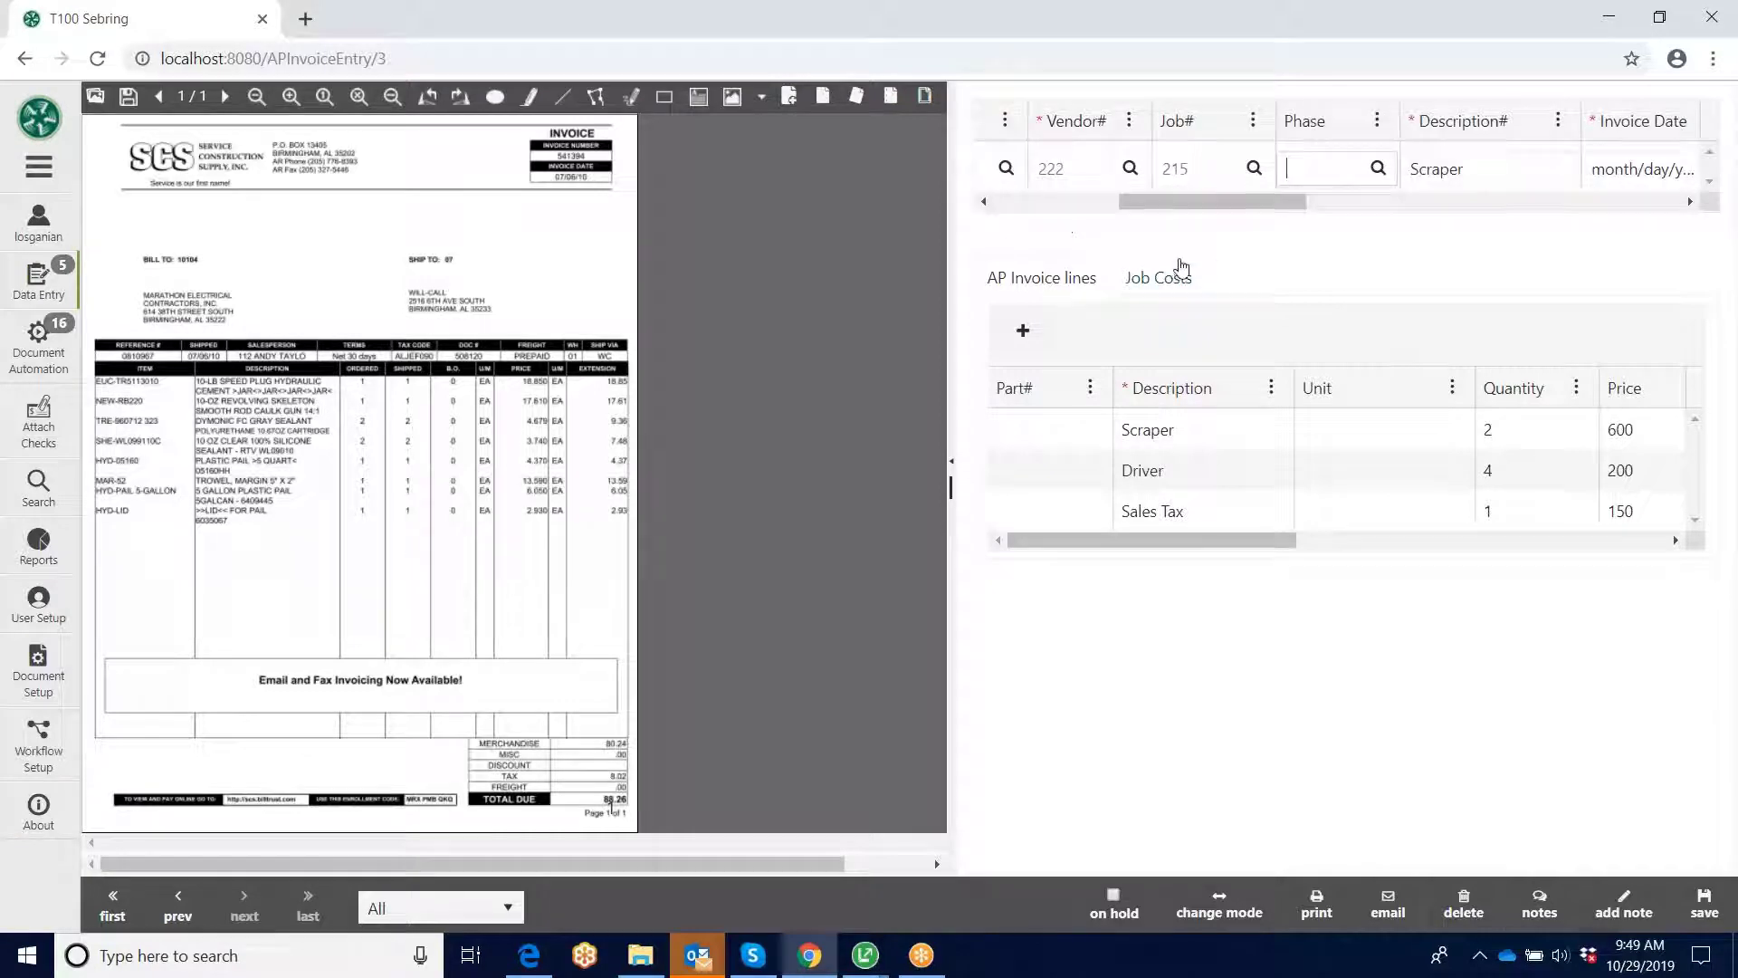
pyautogui.press('Tab')
pyautogui.press('Tab')
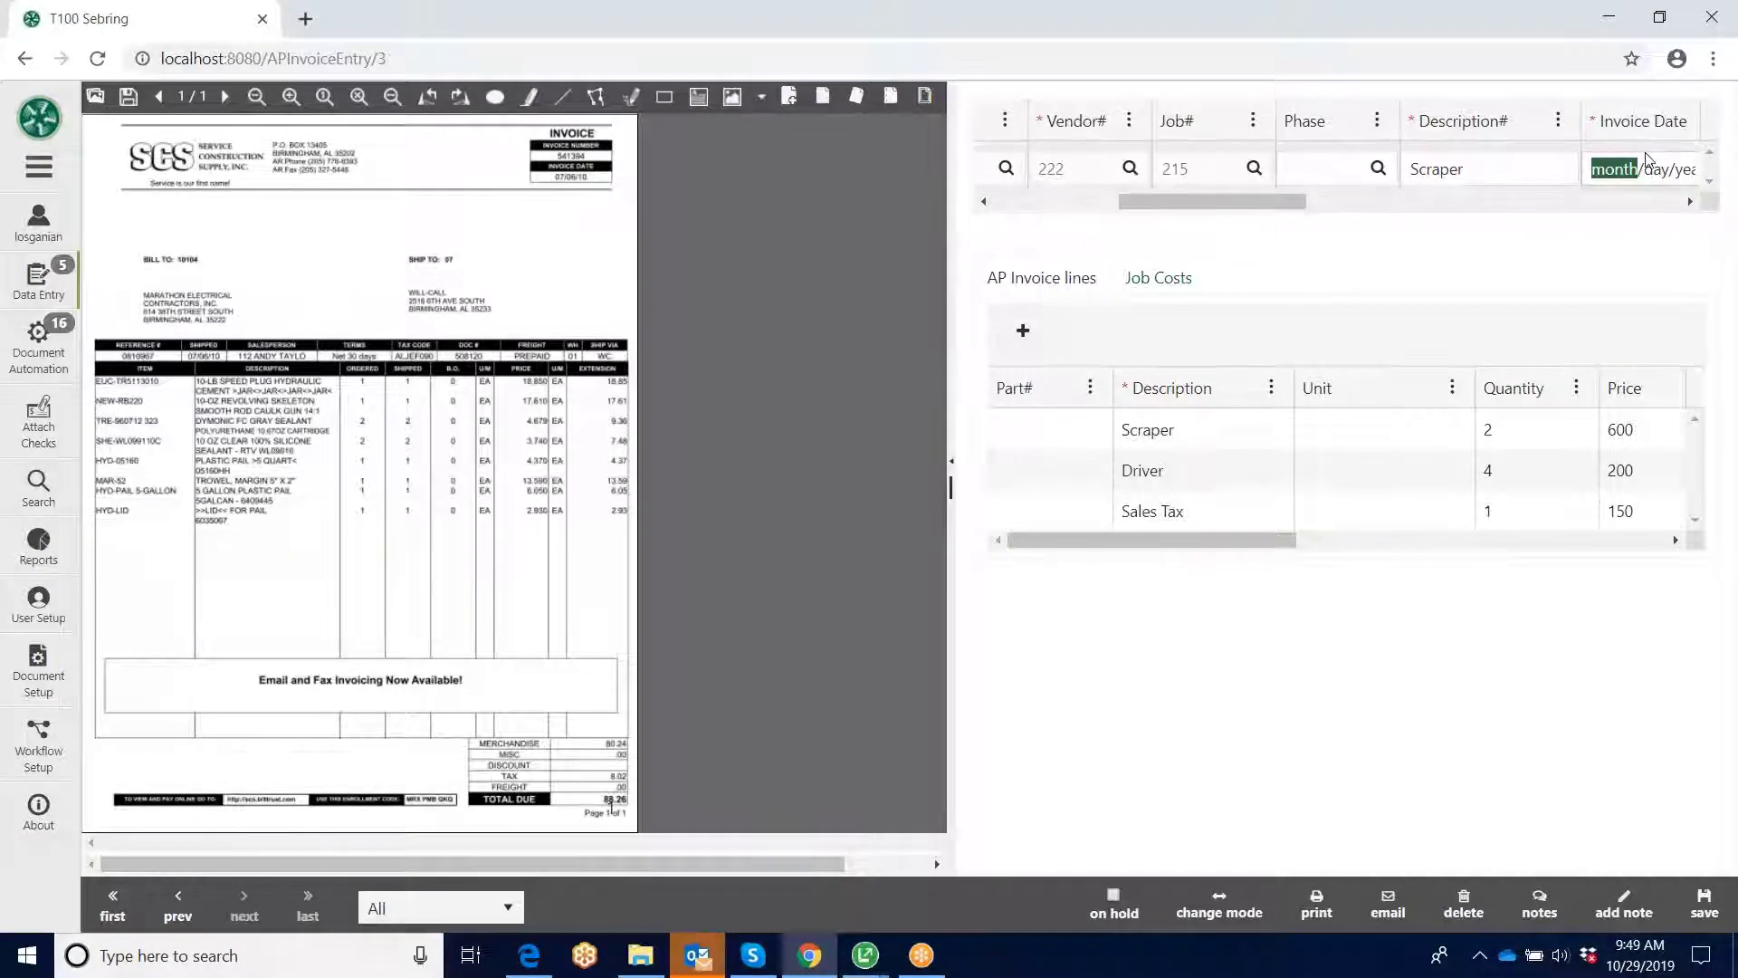
pyautogui.moveTo(1208, 199); pyautogui.dragTo(1307, 201)
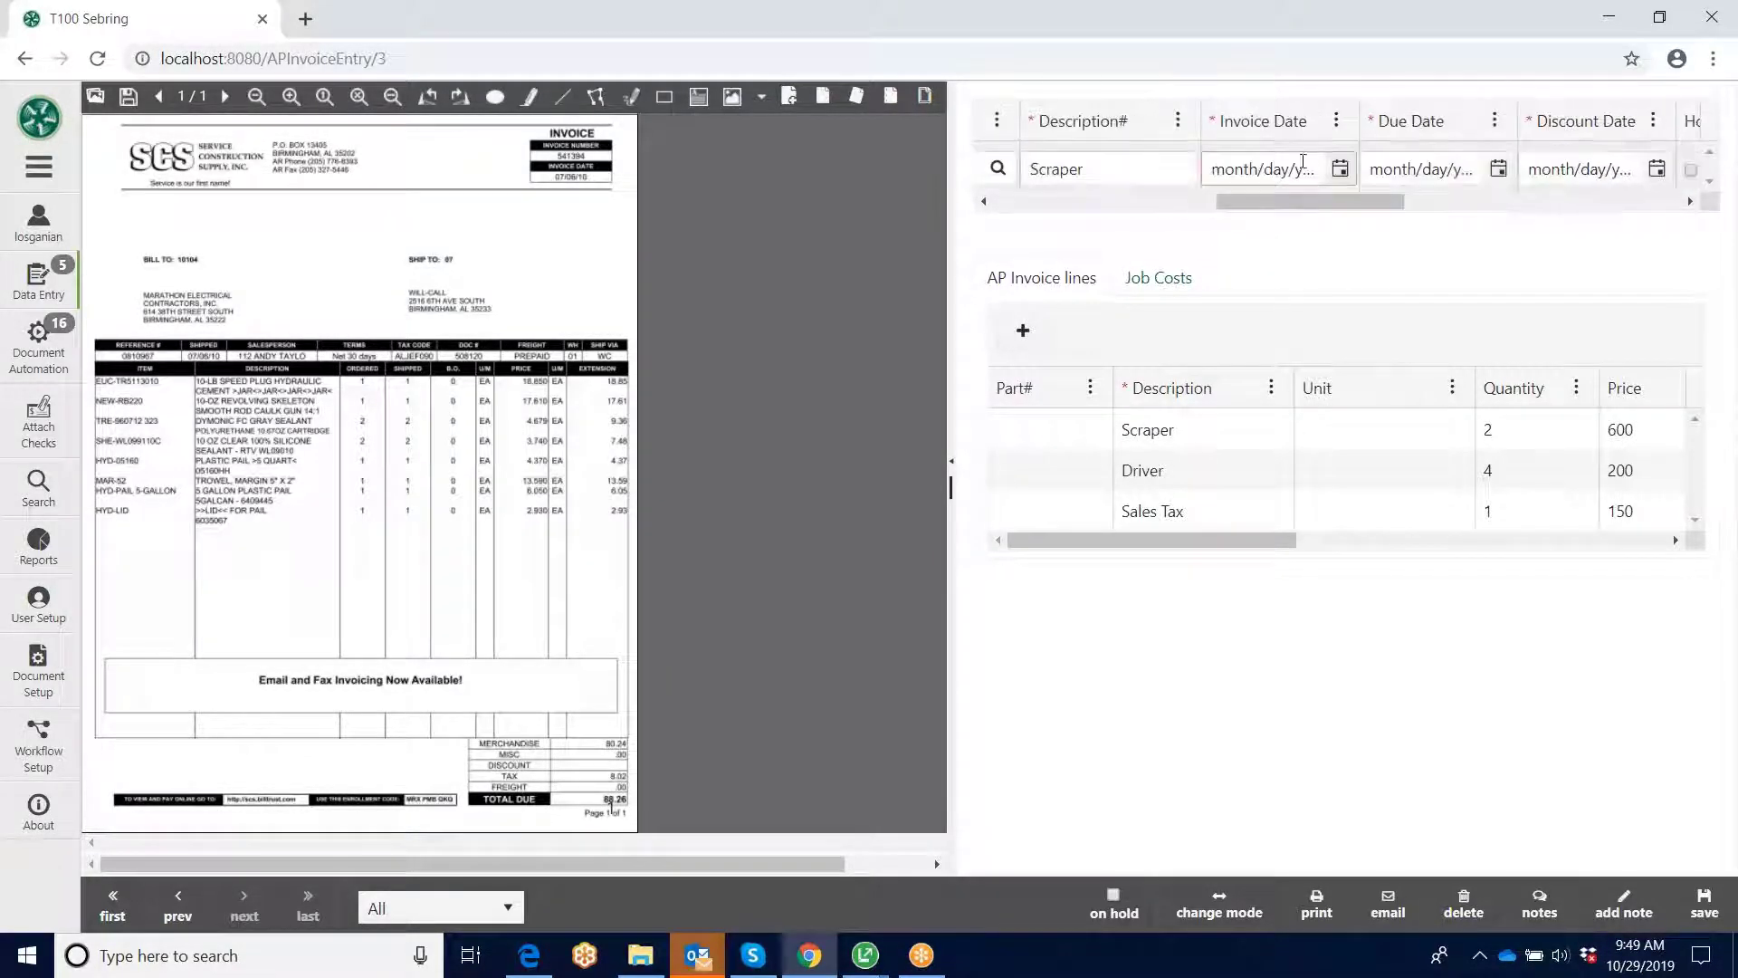
pyautogui.click(1341, 171)
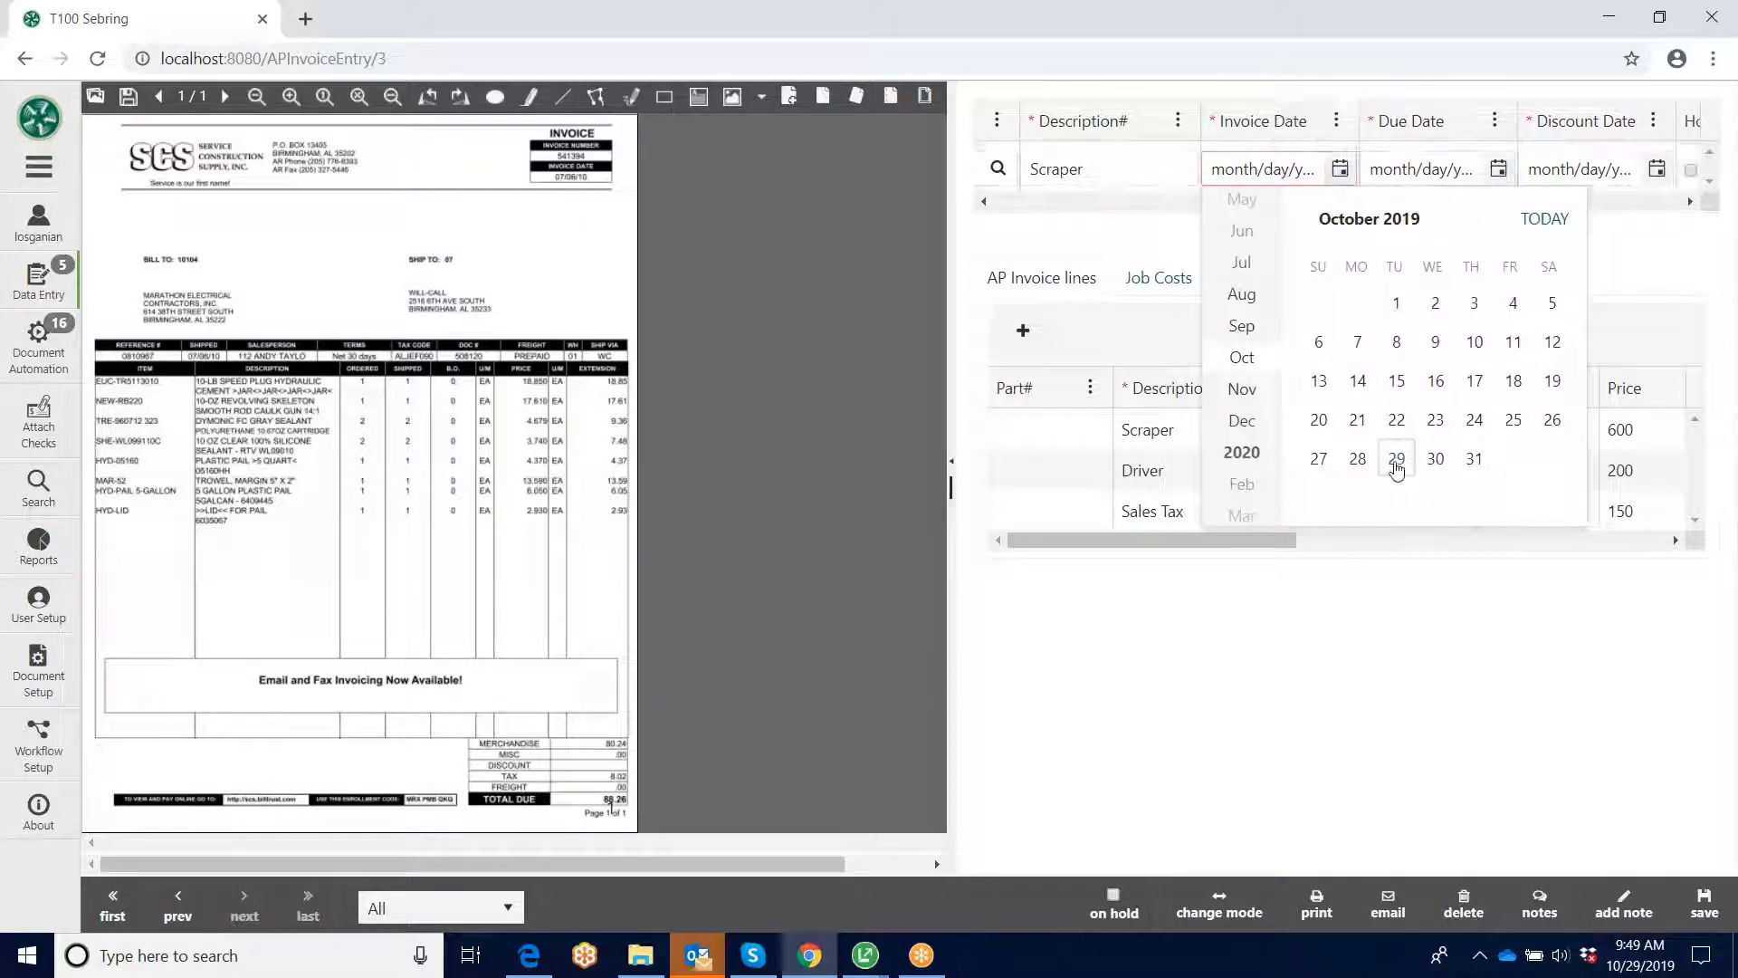
pyautogui.click(1392, 460)
# Step: Set the invoice's due date to 11/28/2019
pyautogui.press('Tab')
pyautogui.press('Tab')
pyautogui.press('Tab')
pyautogui.write('11282019')
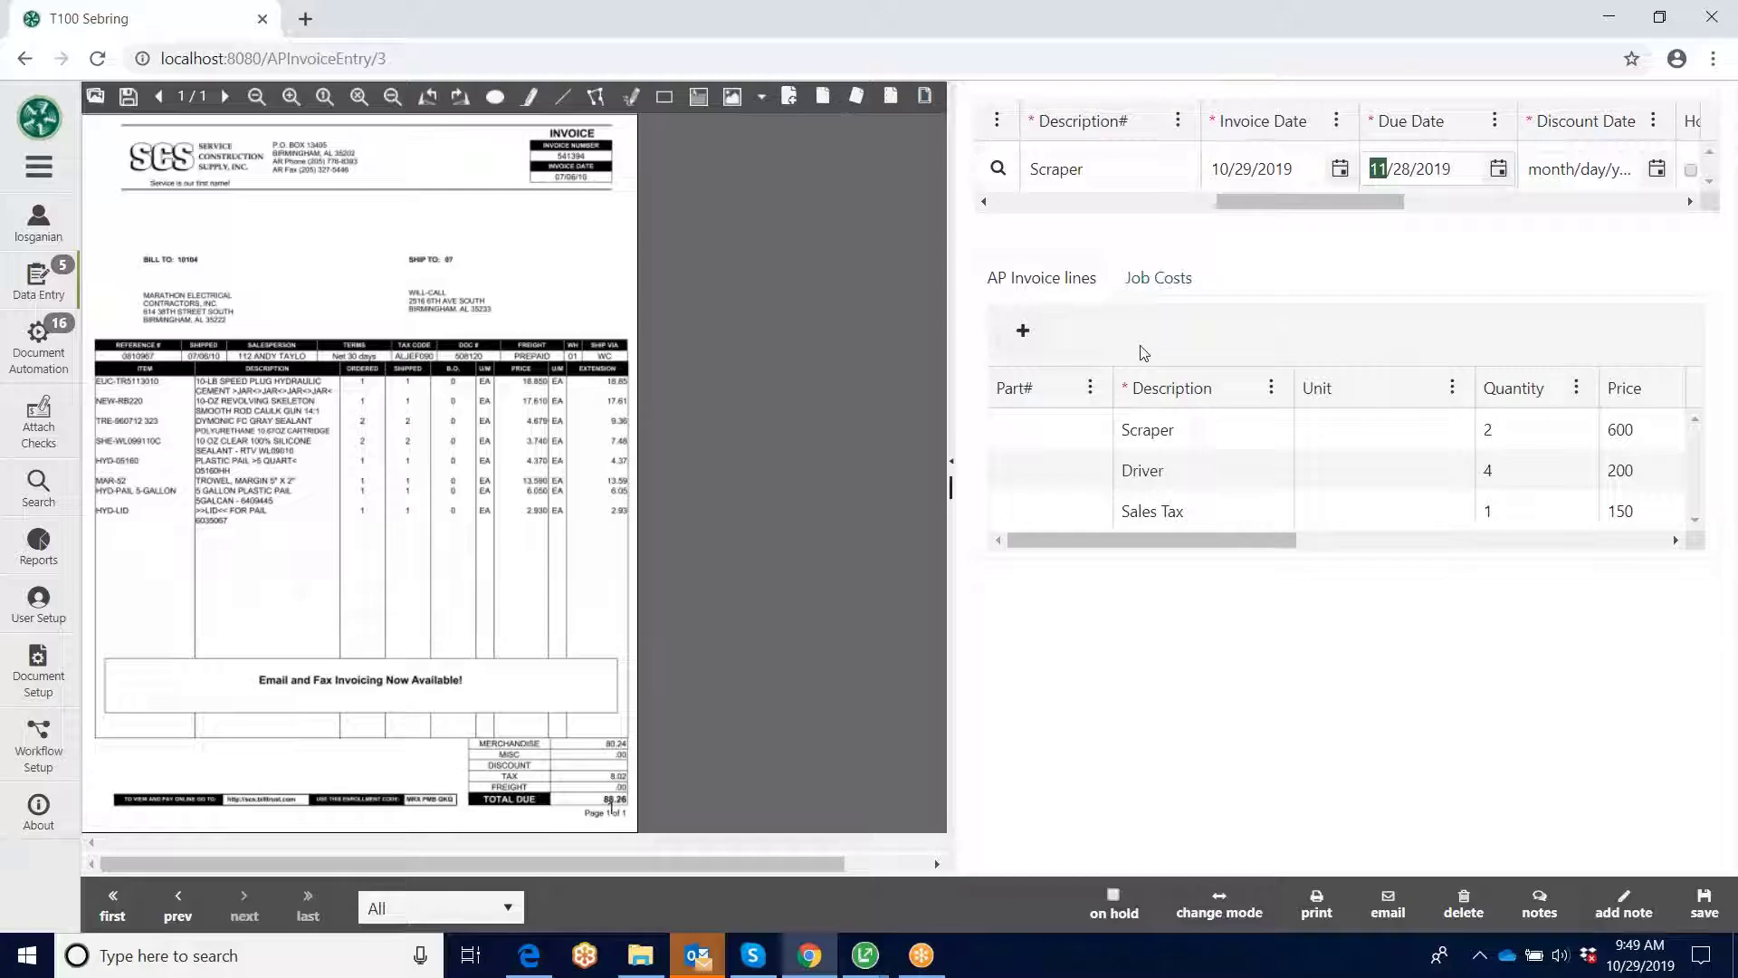
# Step: Set the discount date to 11/13/2019, leave the user-defined, discount and retention fields blank, and go to the Scraper invoice line
pyautogui.press('Tab')
pyautogui.press('Tab')
pyautogui.press('Tab')
pyautogui.press('Tab')
pyautogui.press('Tab')
pyautogui.press('Tab')
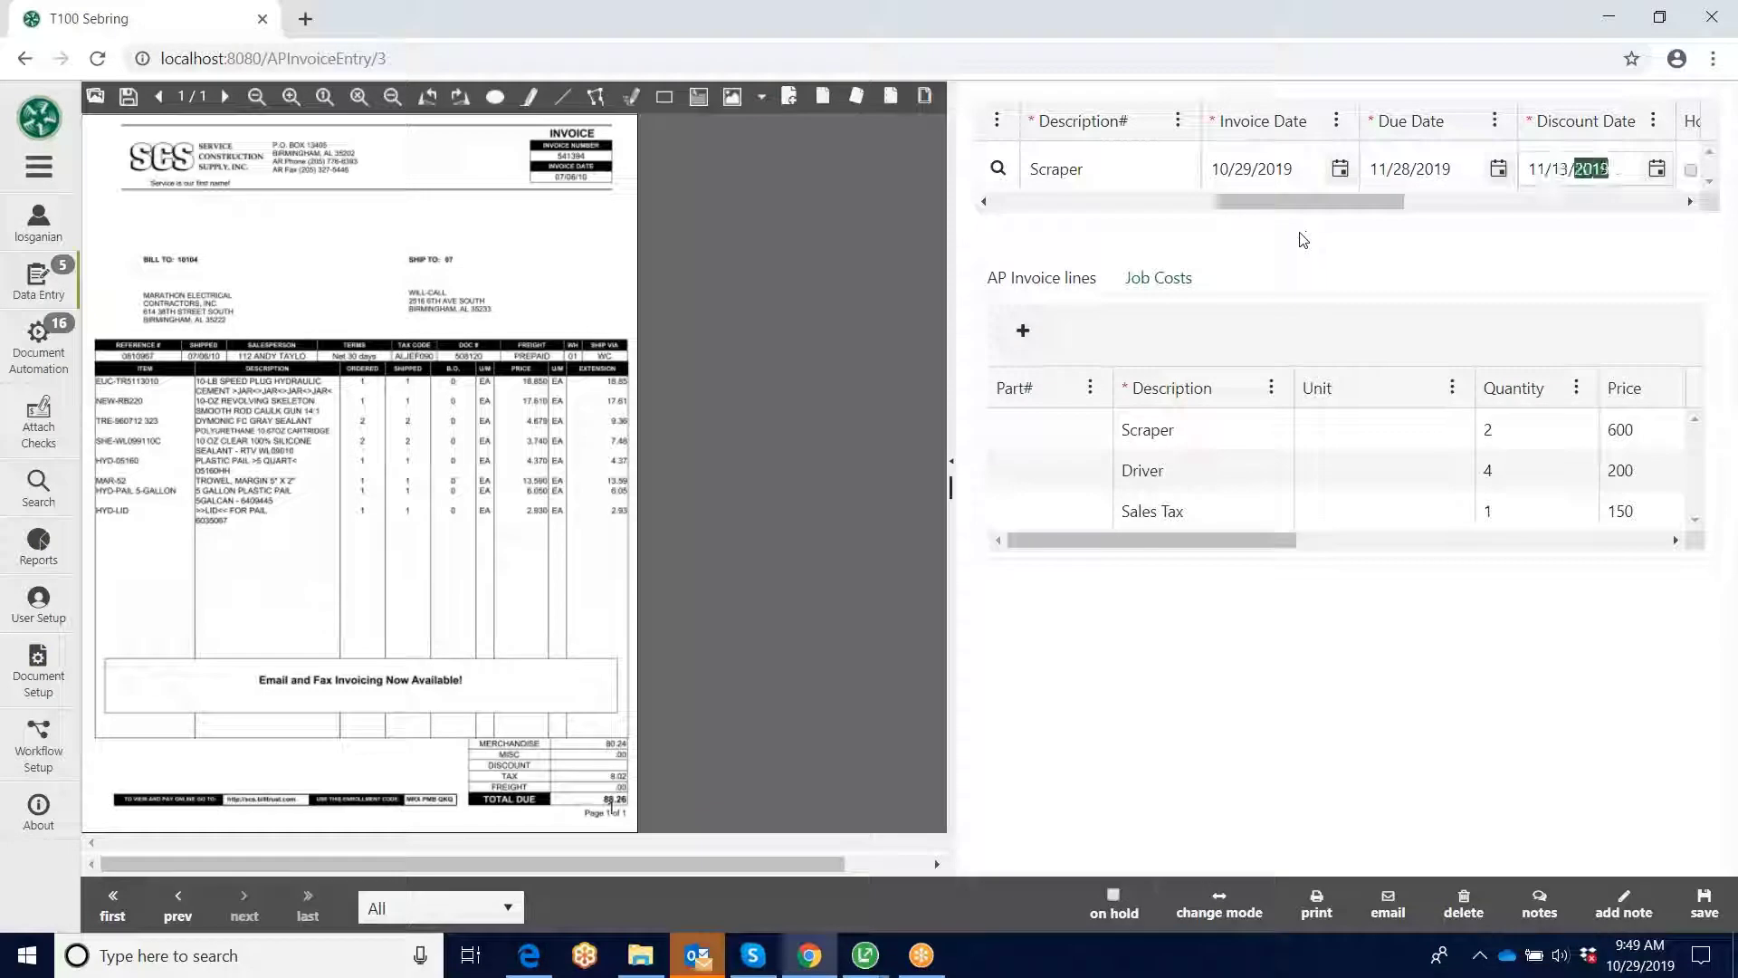
pyautogui.press('Tab')
pyautogui.press('Tab')
pyautogui.press('Tab')
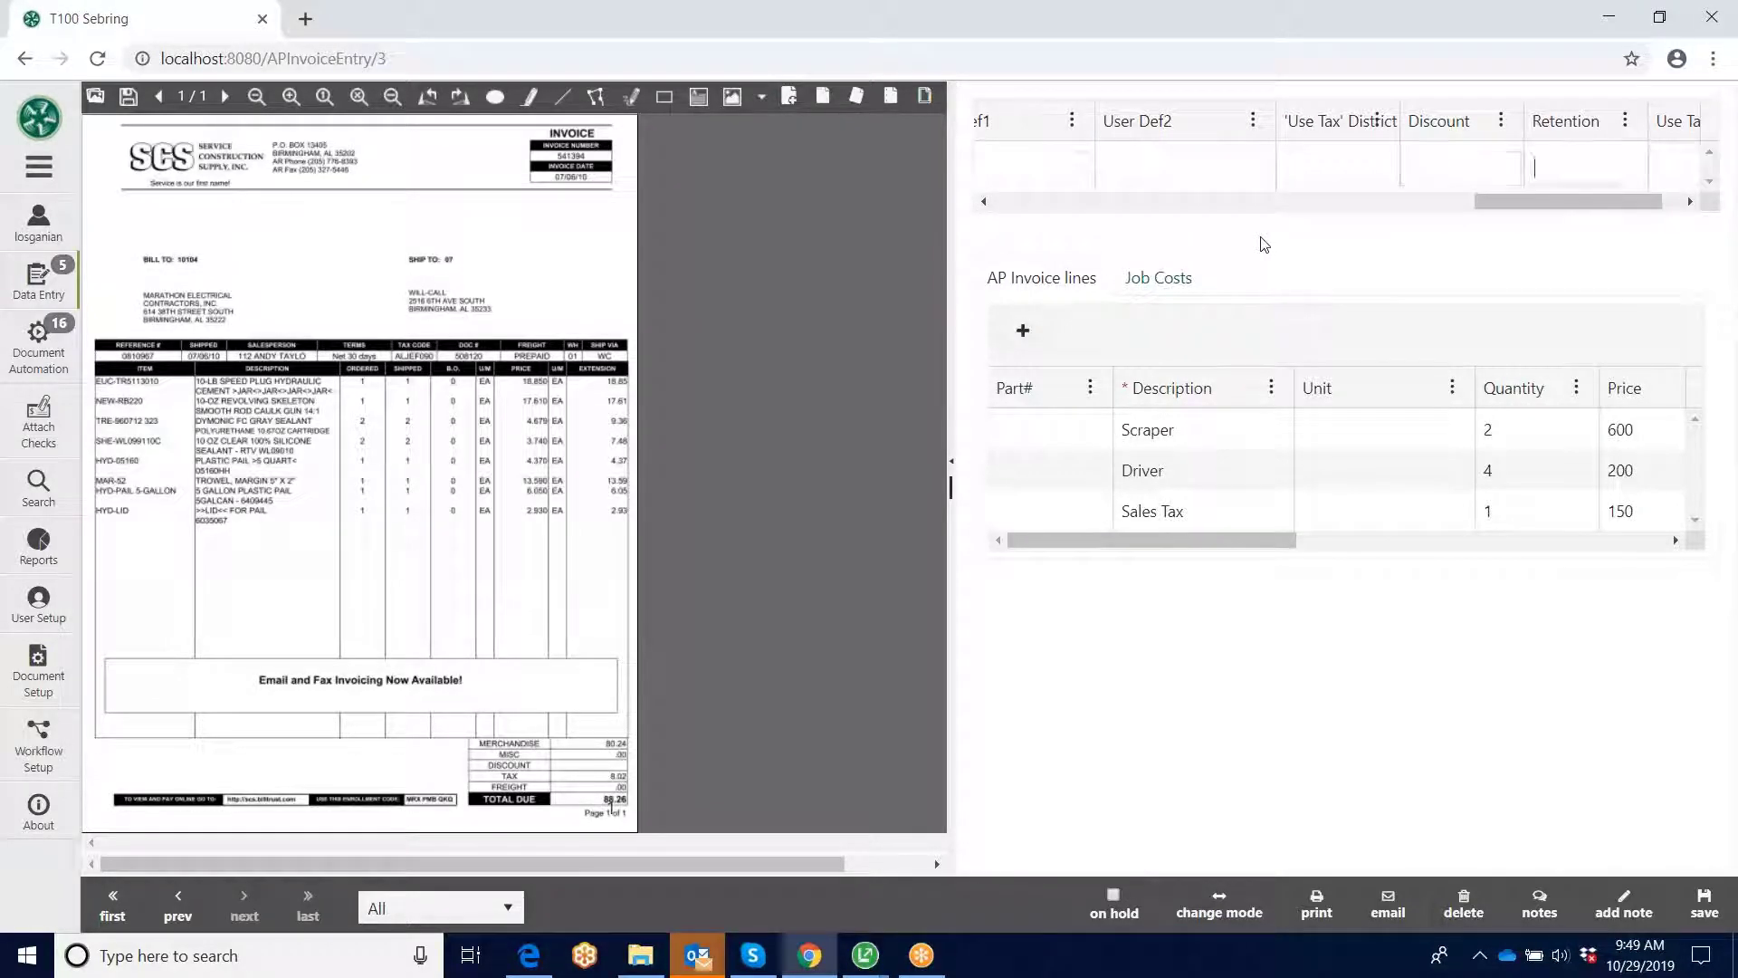
pyautogui.press('Tab')
pyautogui.press('Tab')
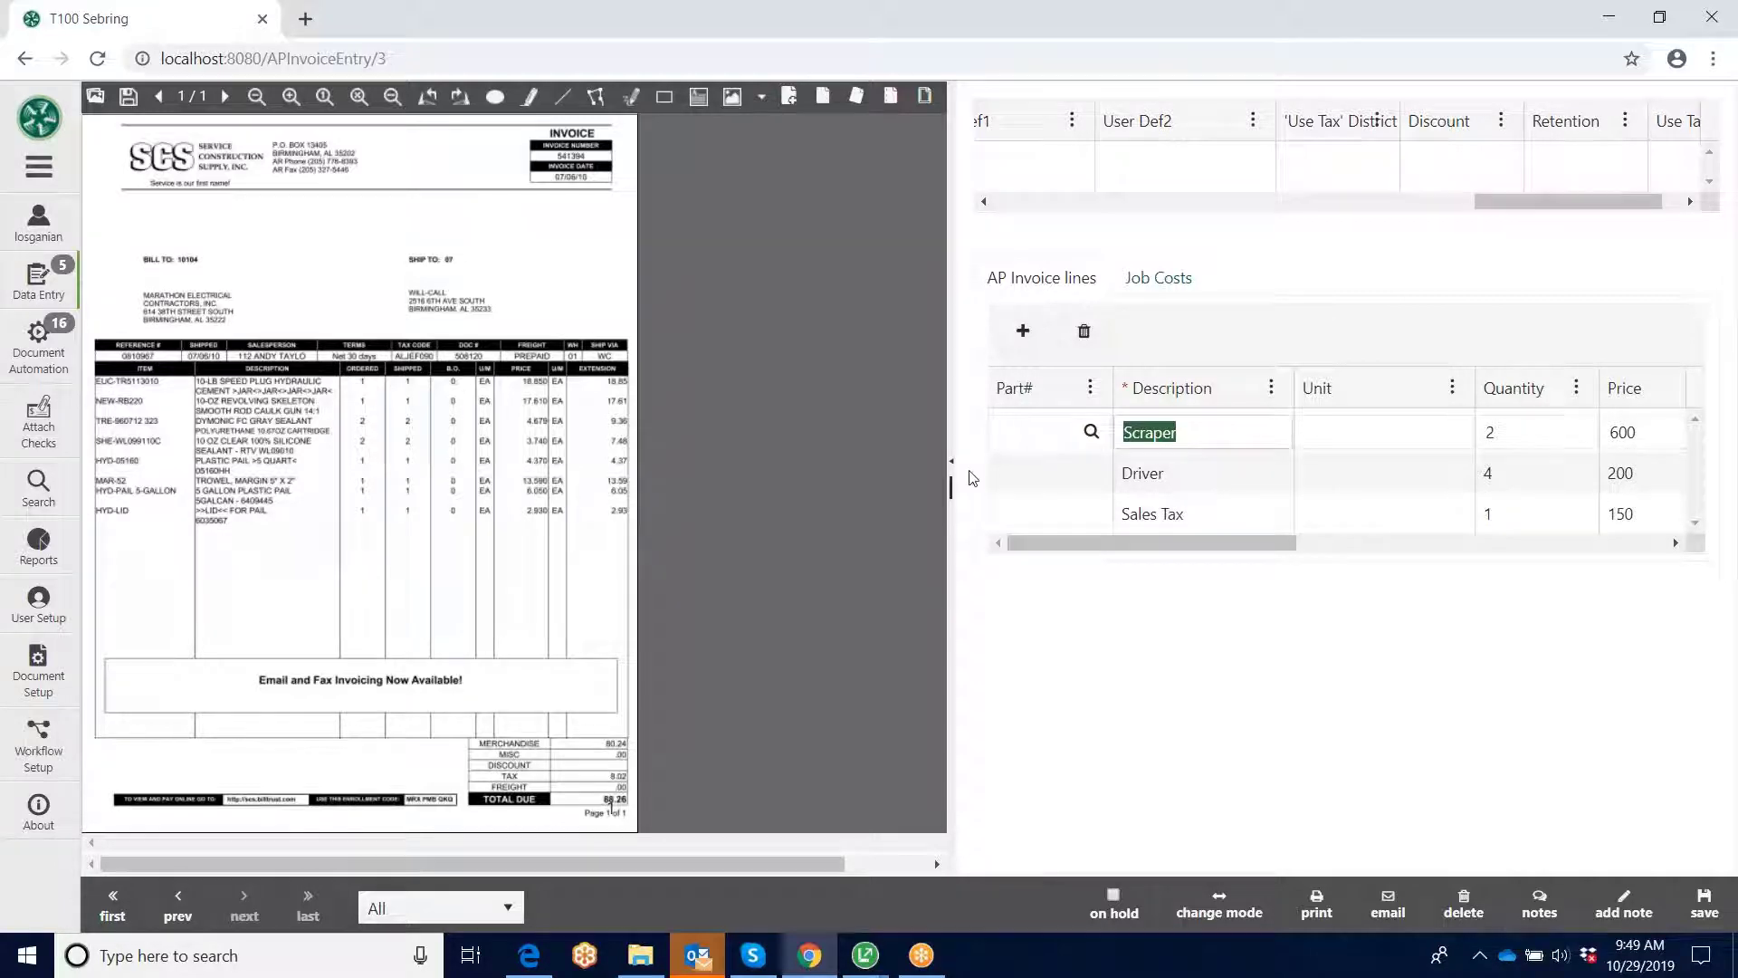
# Step: Set the invoice line quantities to 1 for Scraper and 0 for Driver, and bring the line totals into view
pyautogui.click(291, 96)
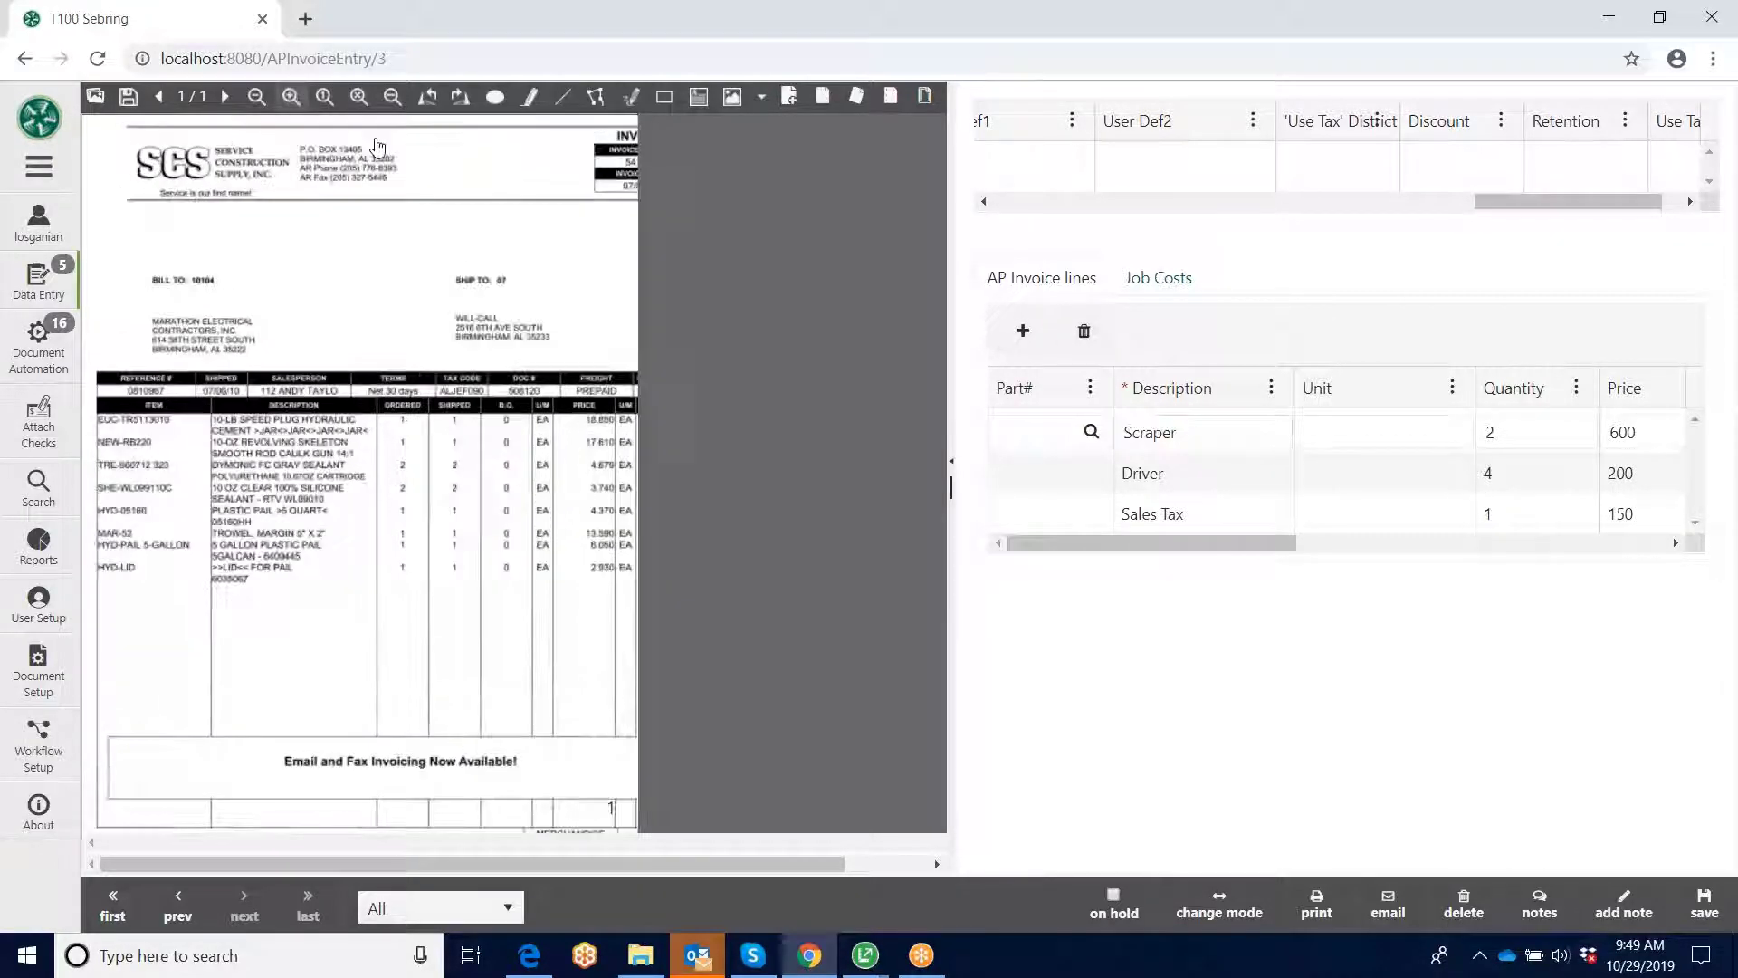
pyautogui.moveTo(1211, 543)
pyautogui.mouseDown()
pyautogui.moveTo(1513, 574)
pyautogui.moveTo(1196, 543)
pyautogui.mouseUp()
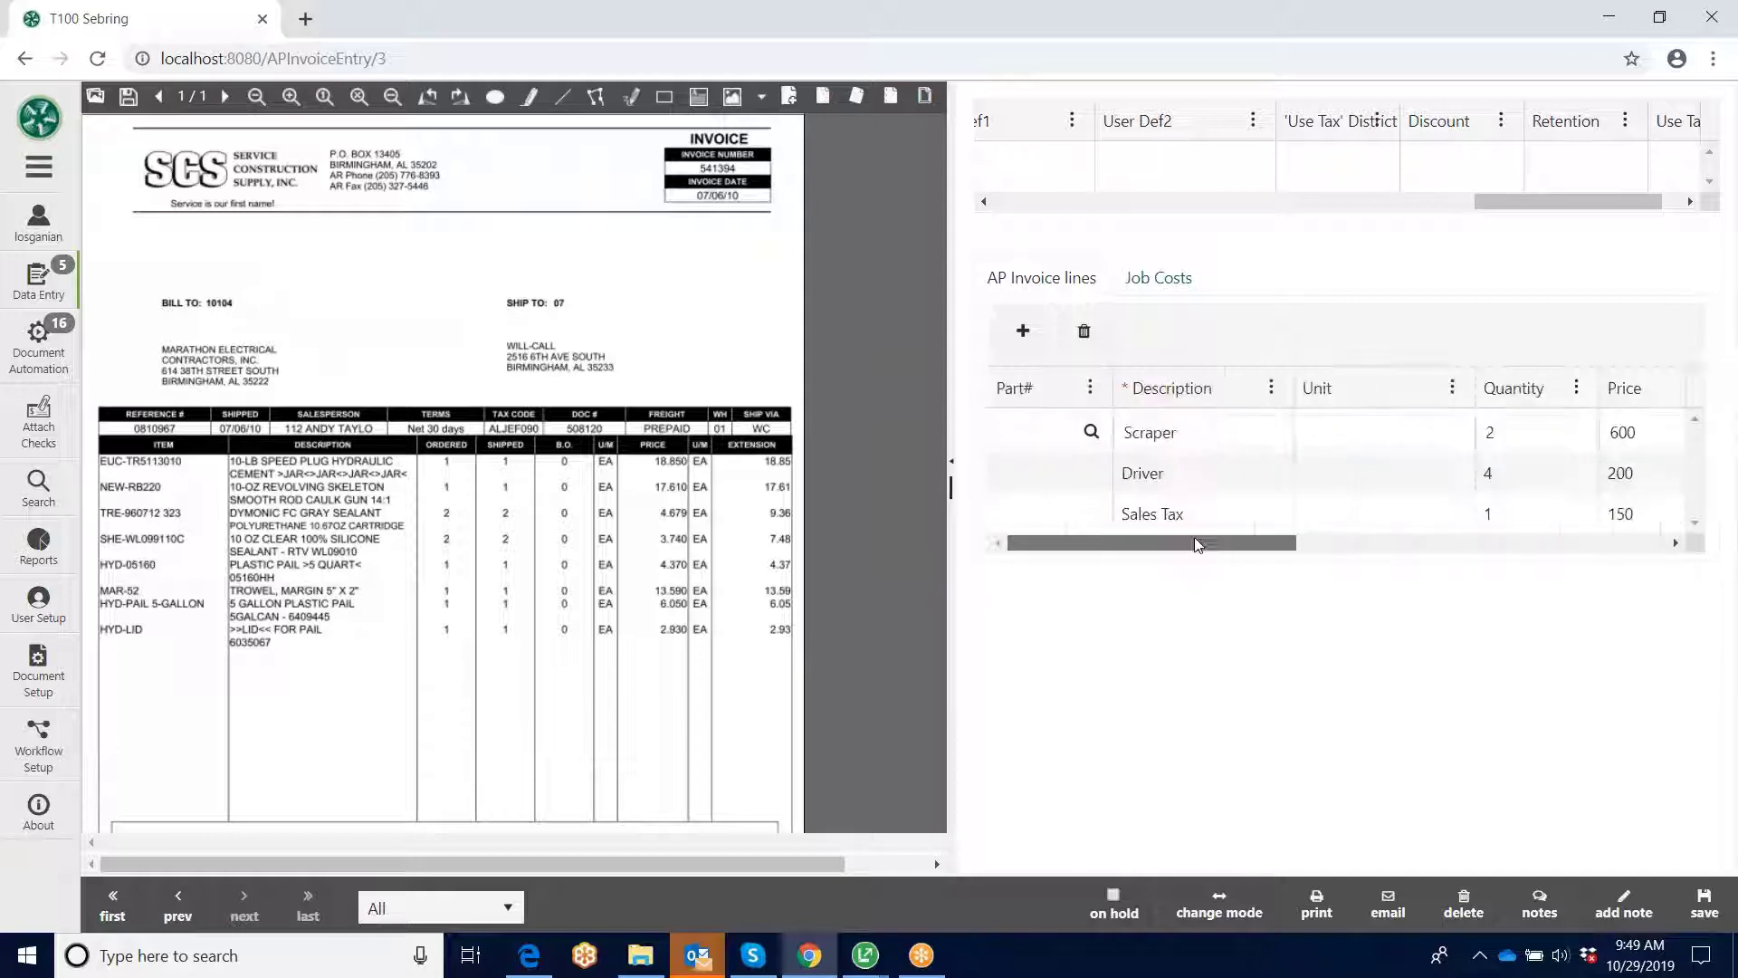
pyautogui.click(1492, 432)
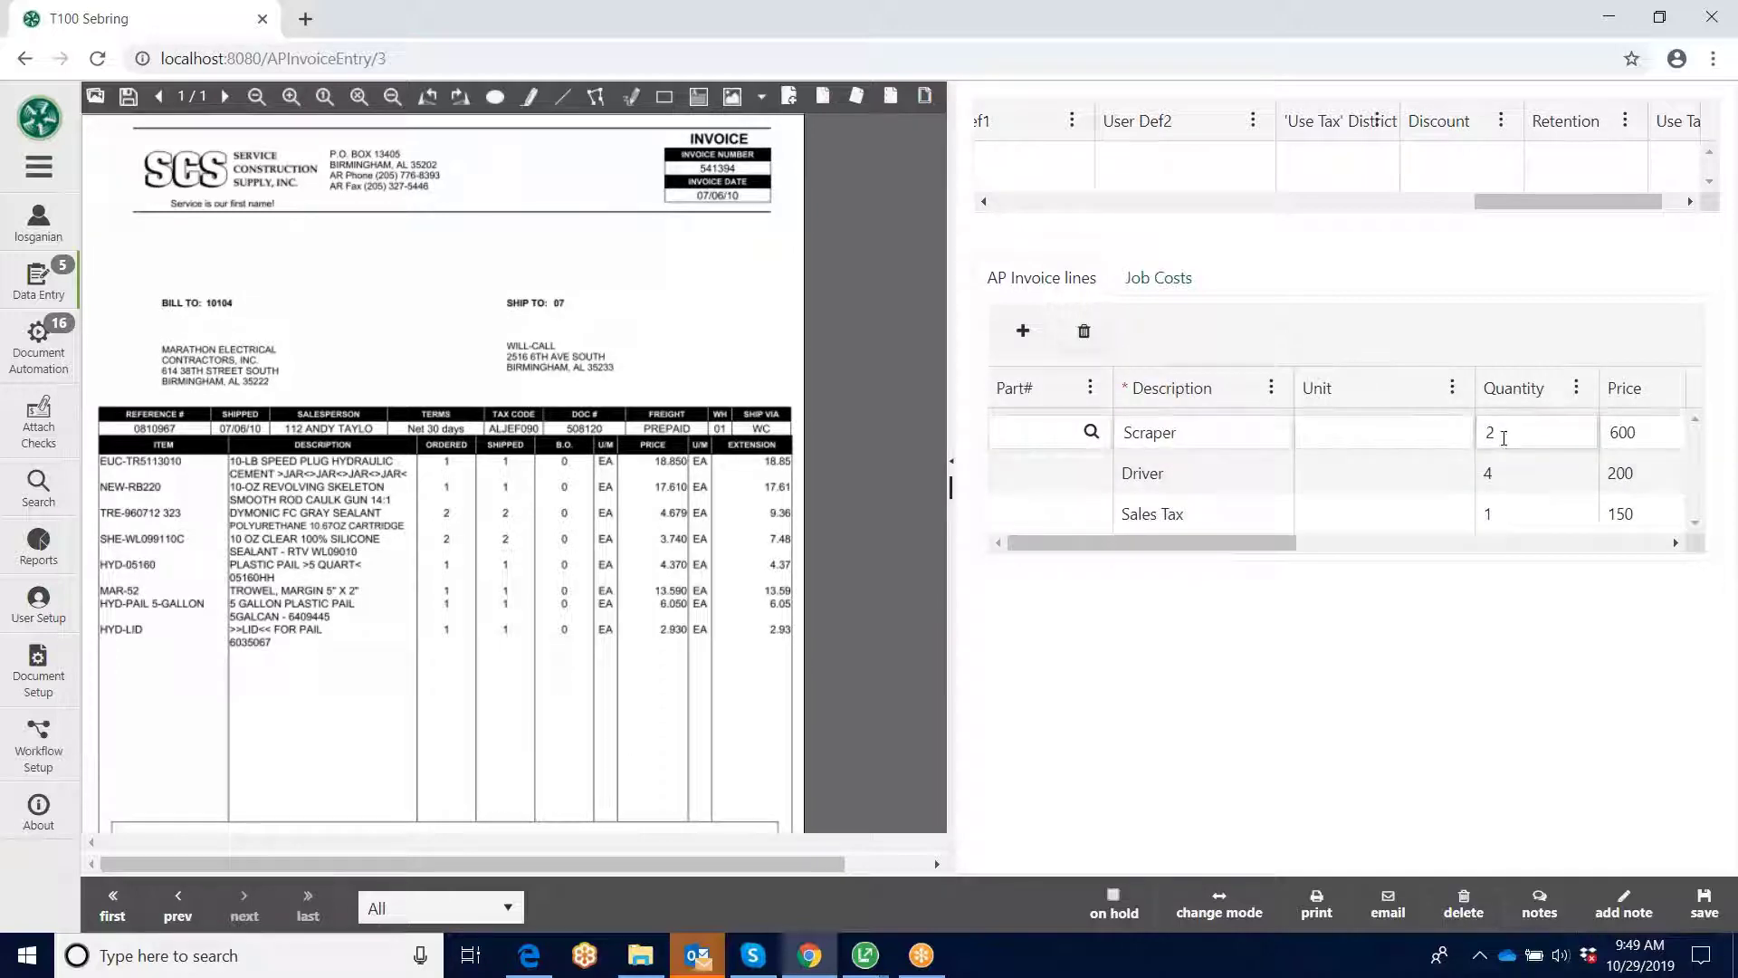
pyautogui.write('1')
pyautogui.click(1505, 475)
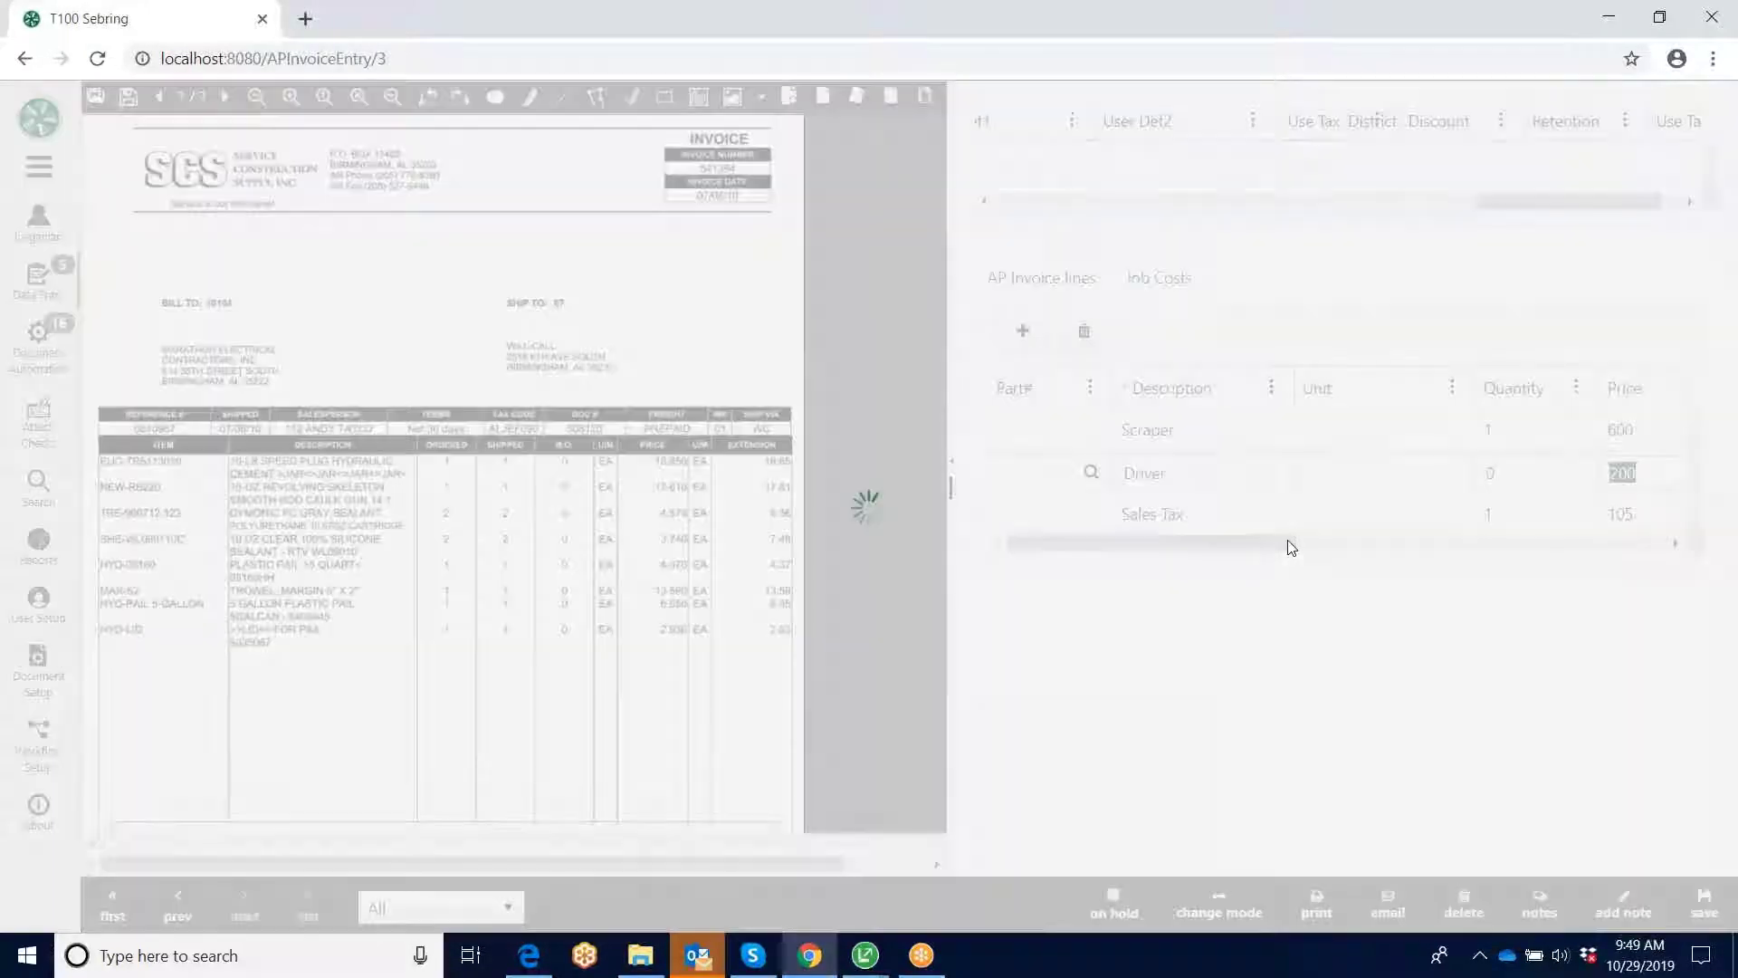
pyautogui.moveTo(1289, 543); pyautogui.dragTo(1428, 594)
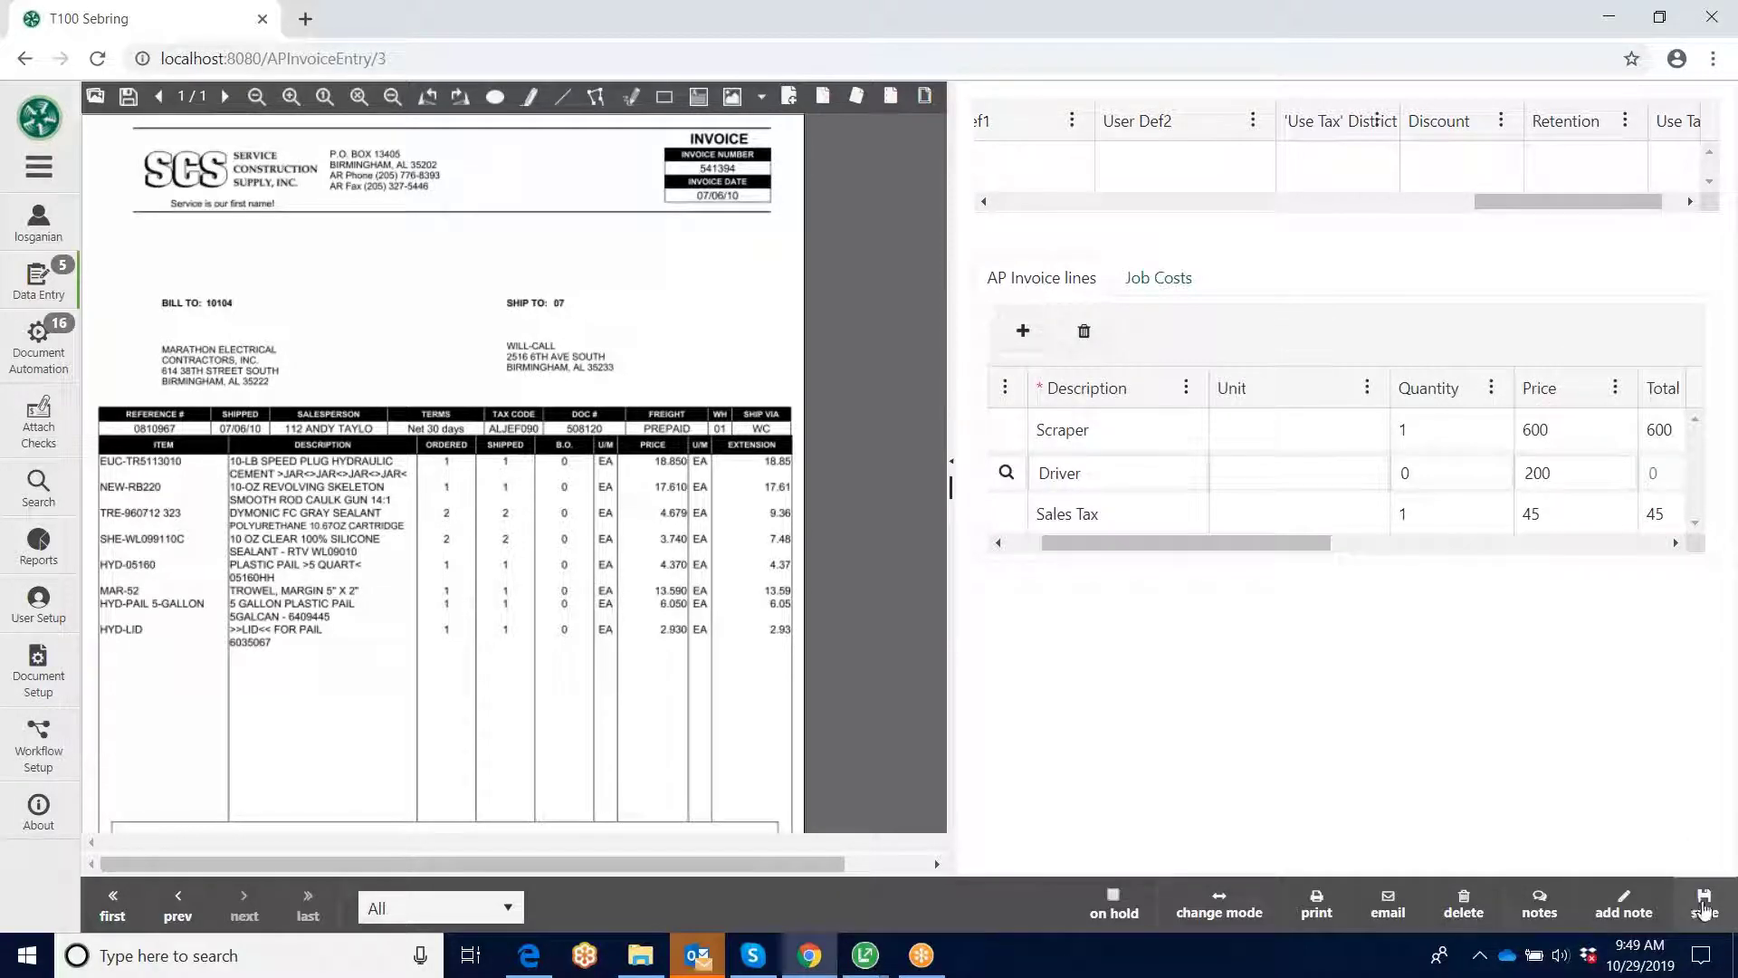